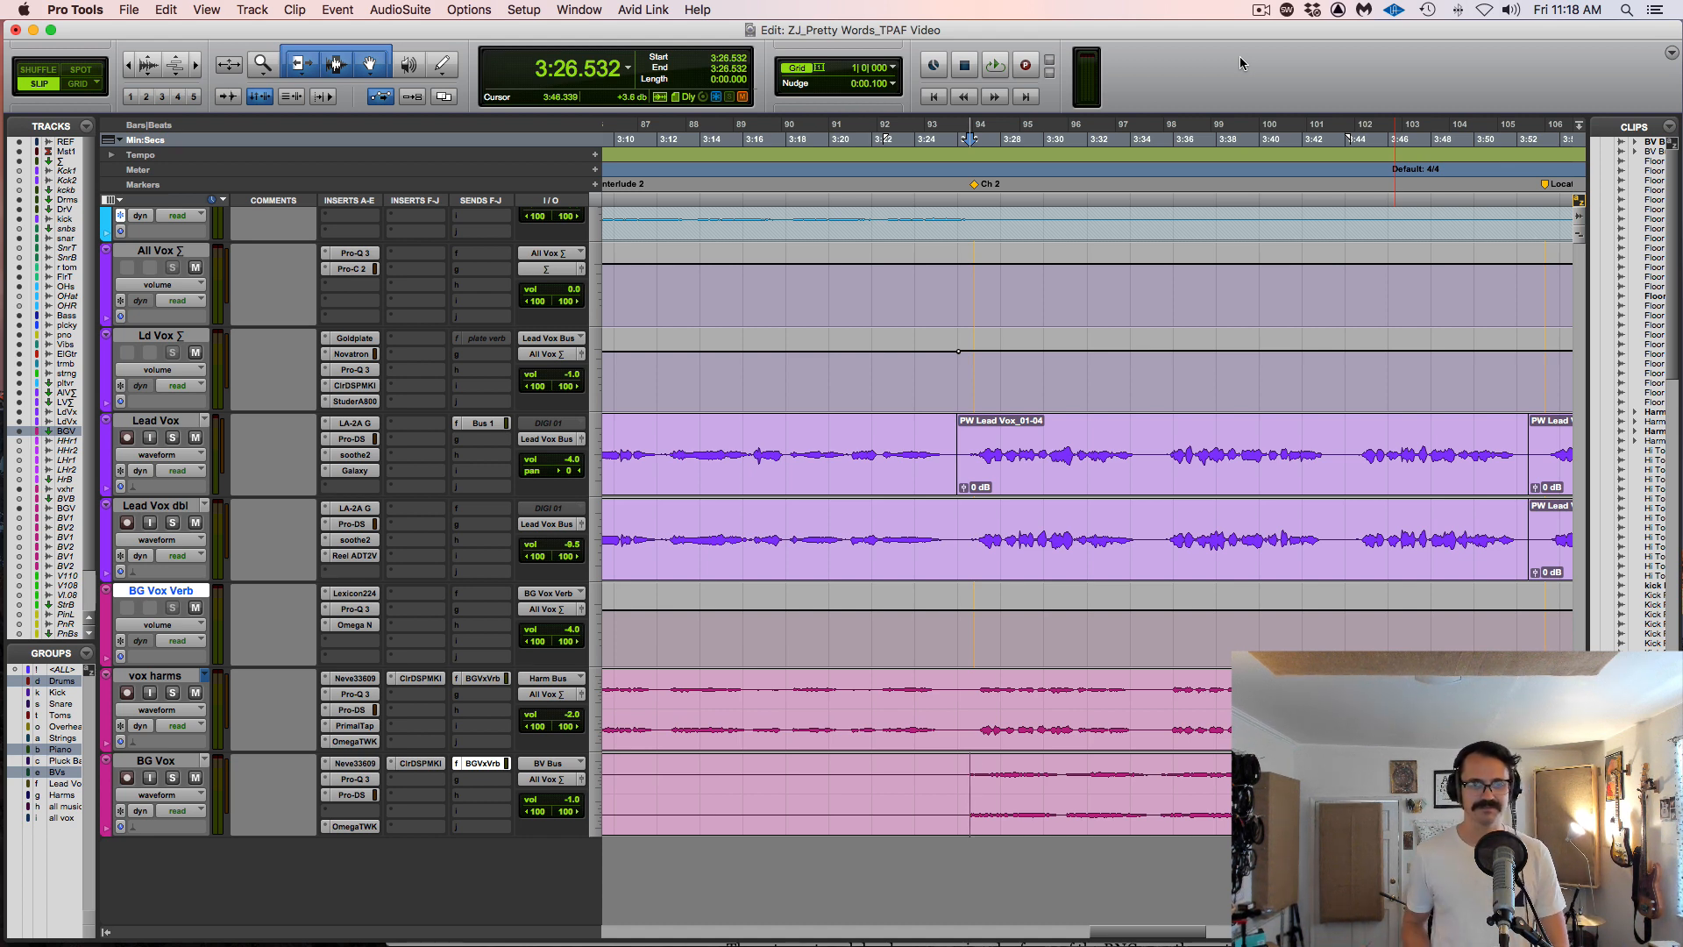
- Play back the full mix from the Ch 2 marker for reference
key(space)
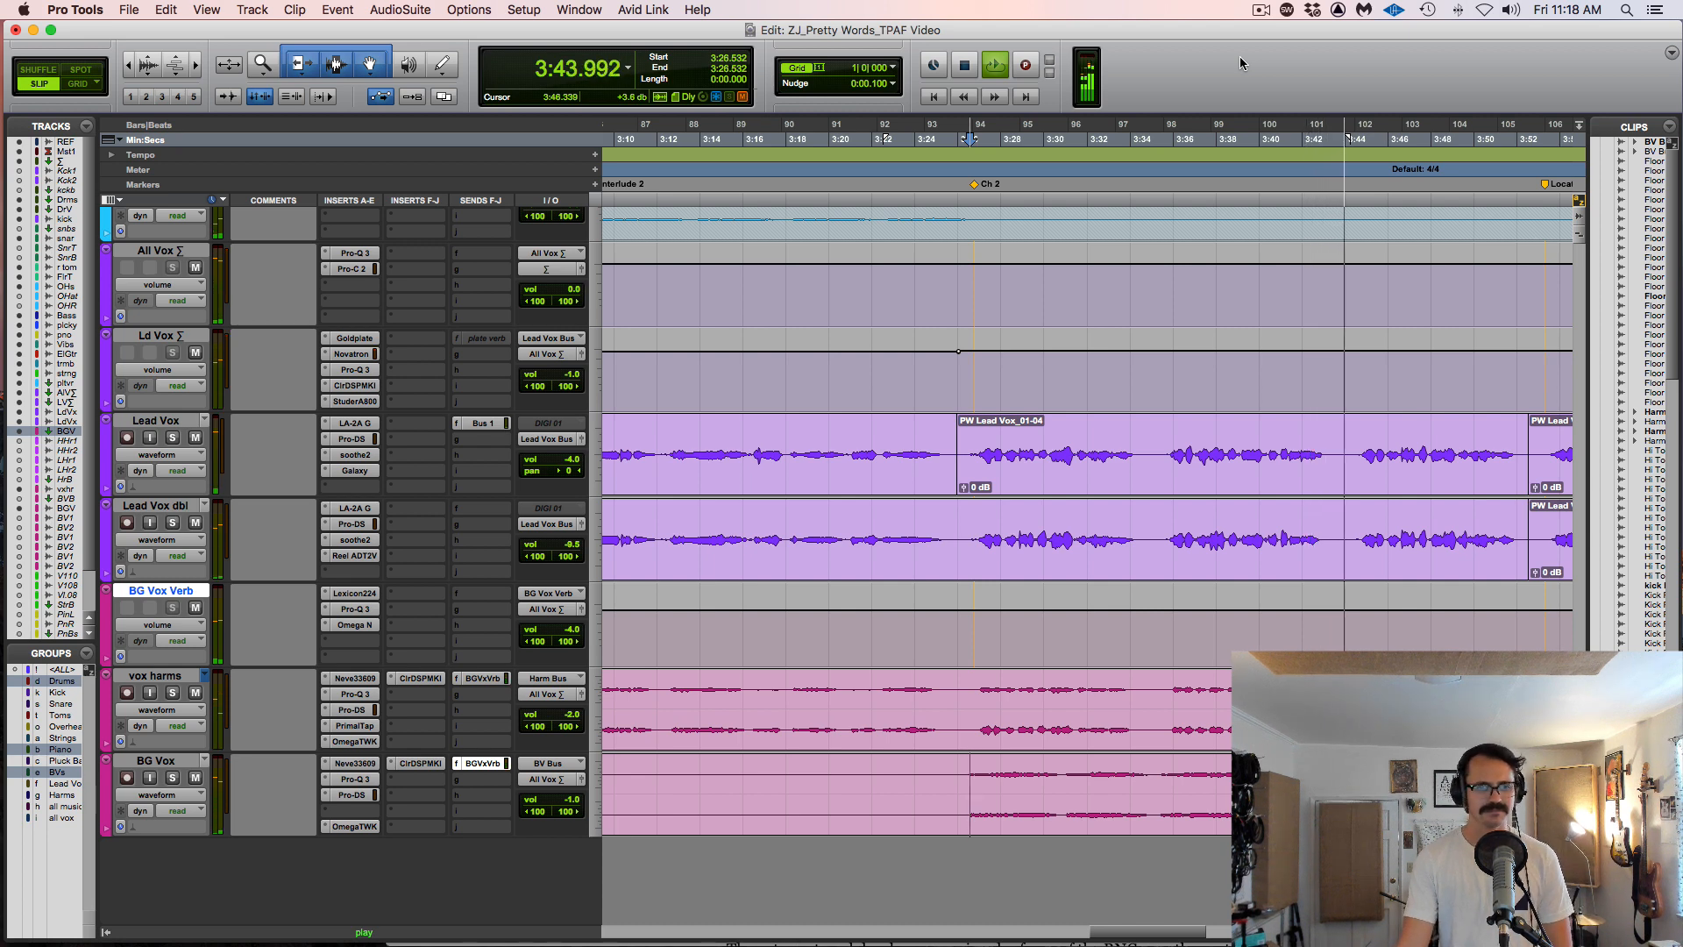
key(space)
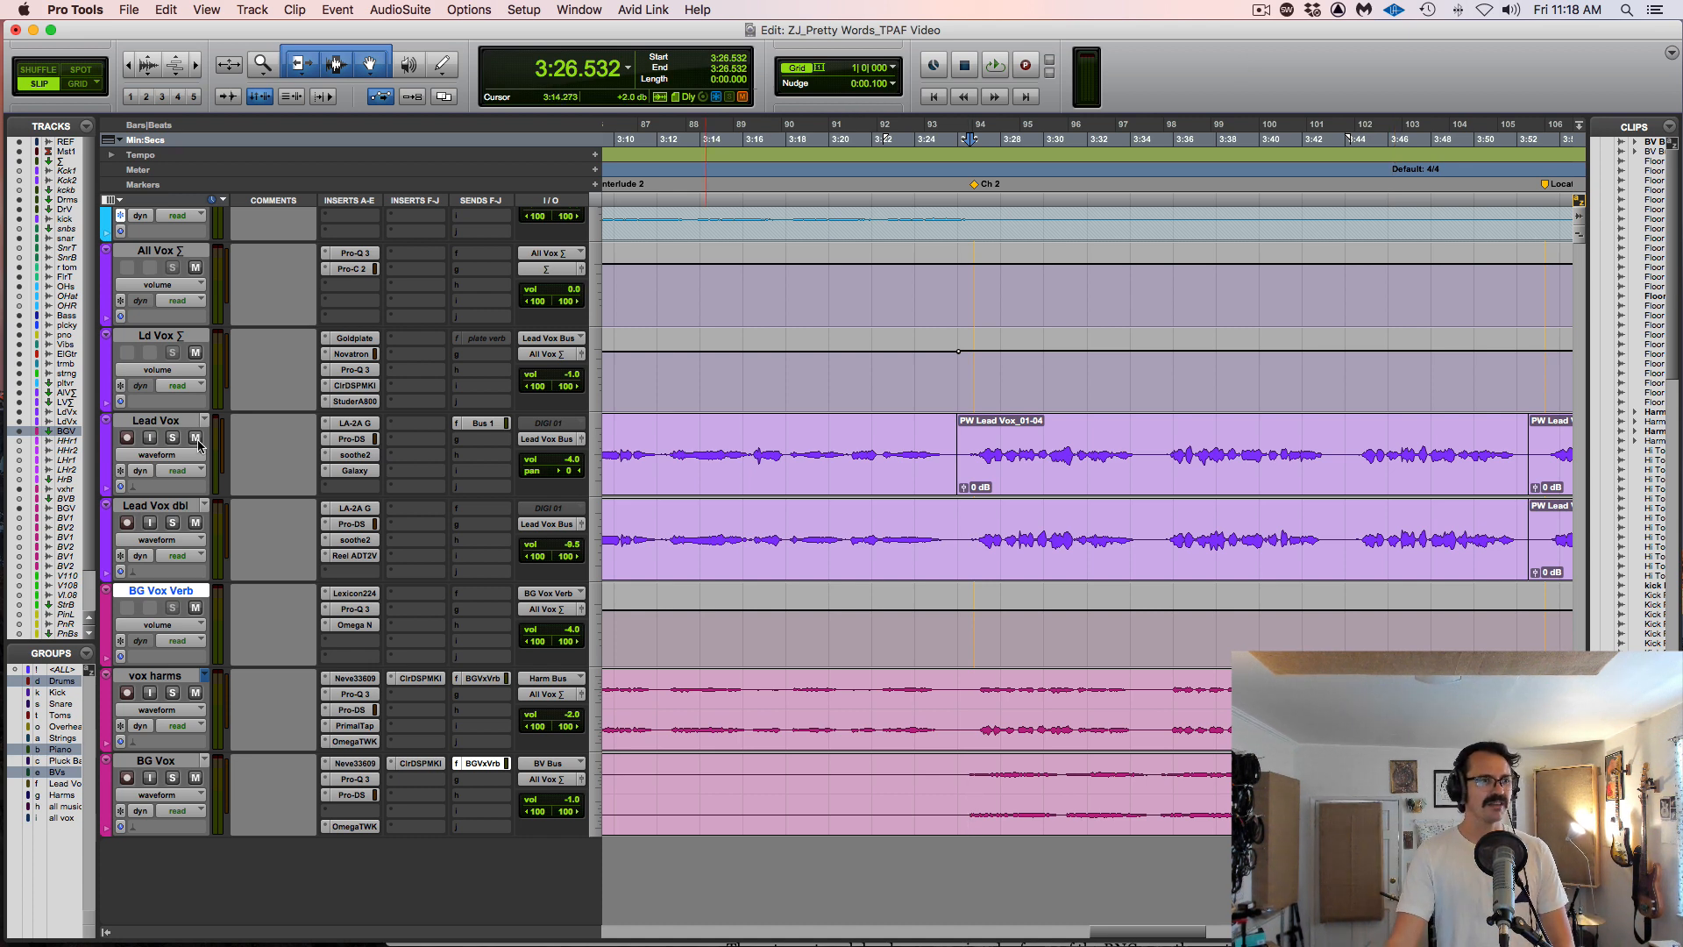
- Solo the Lead Vox track and bypass its Galaxy Tape Echo and the Goldplate on the Ld Vox bus
click(174, 437)
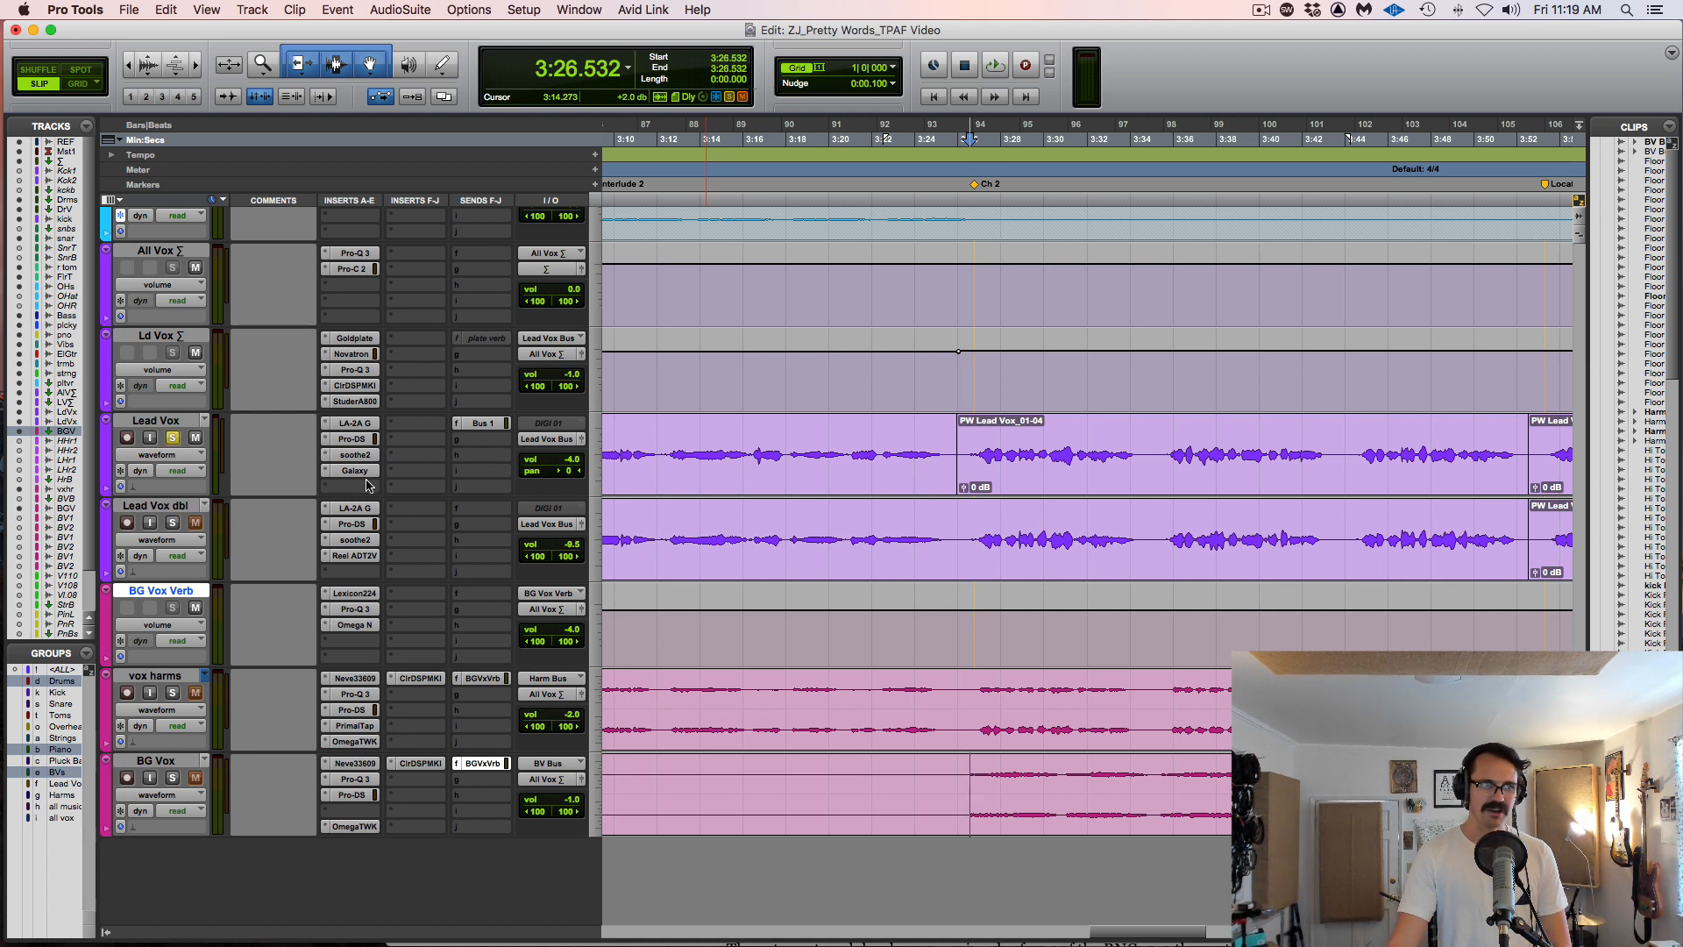
click(355, 472)
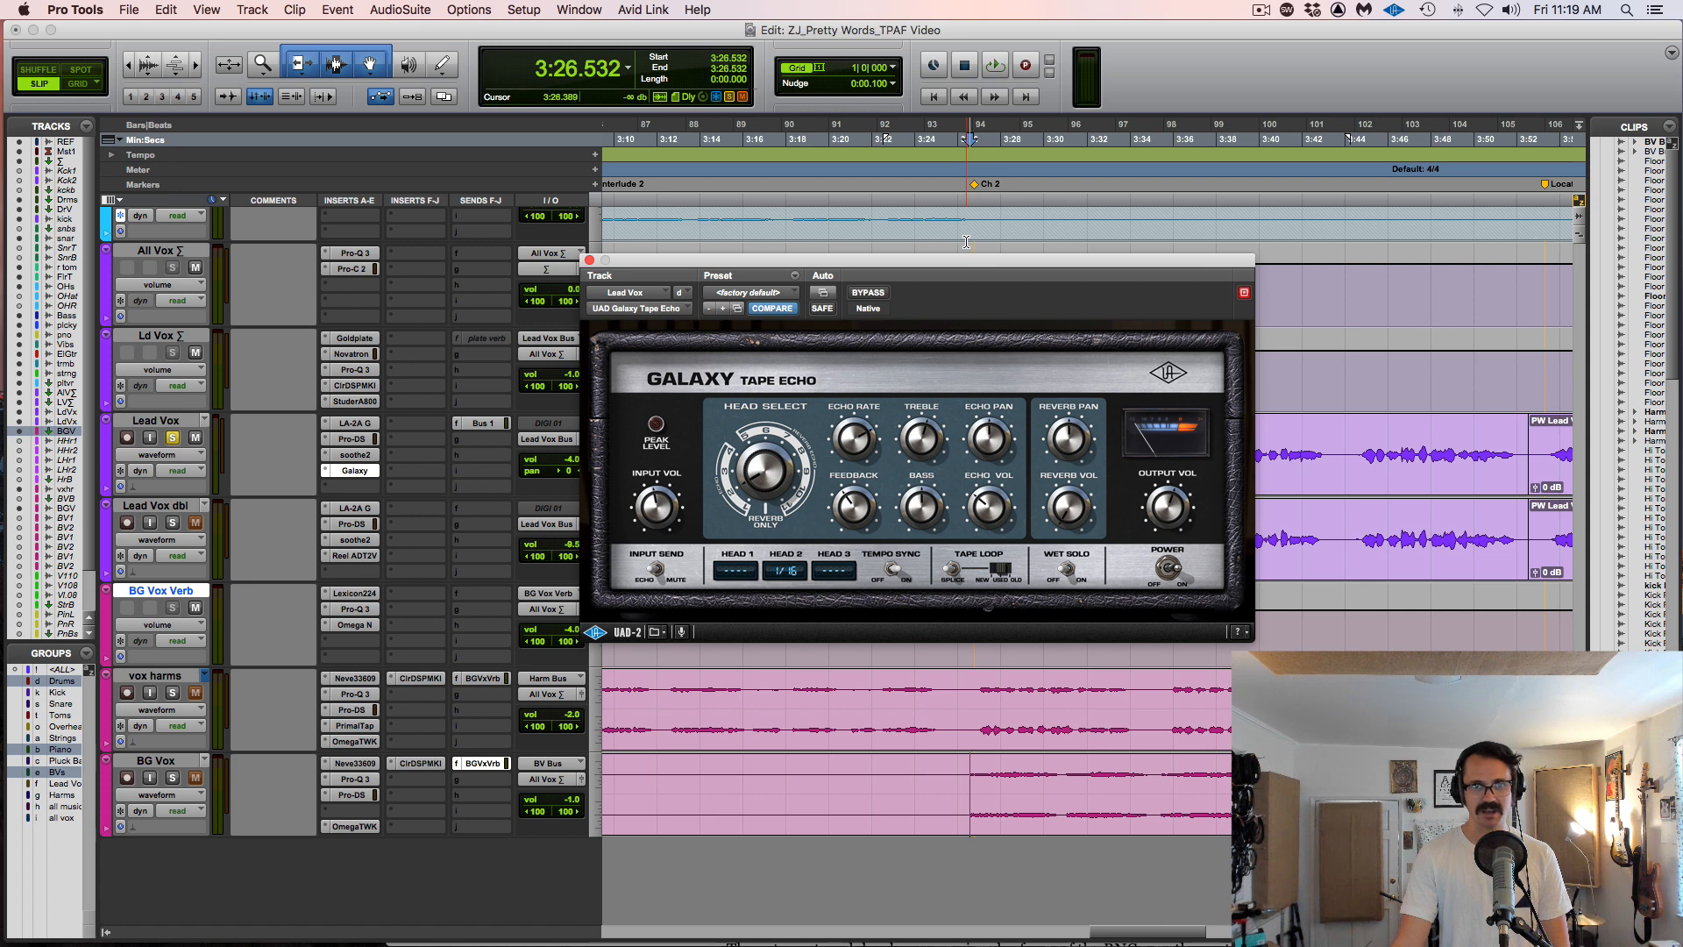
click(365, 342)
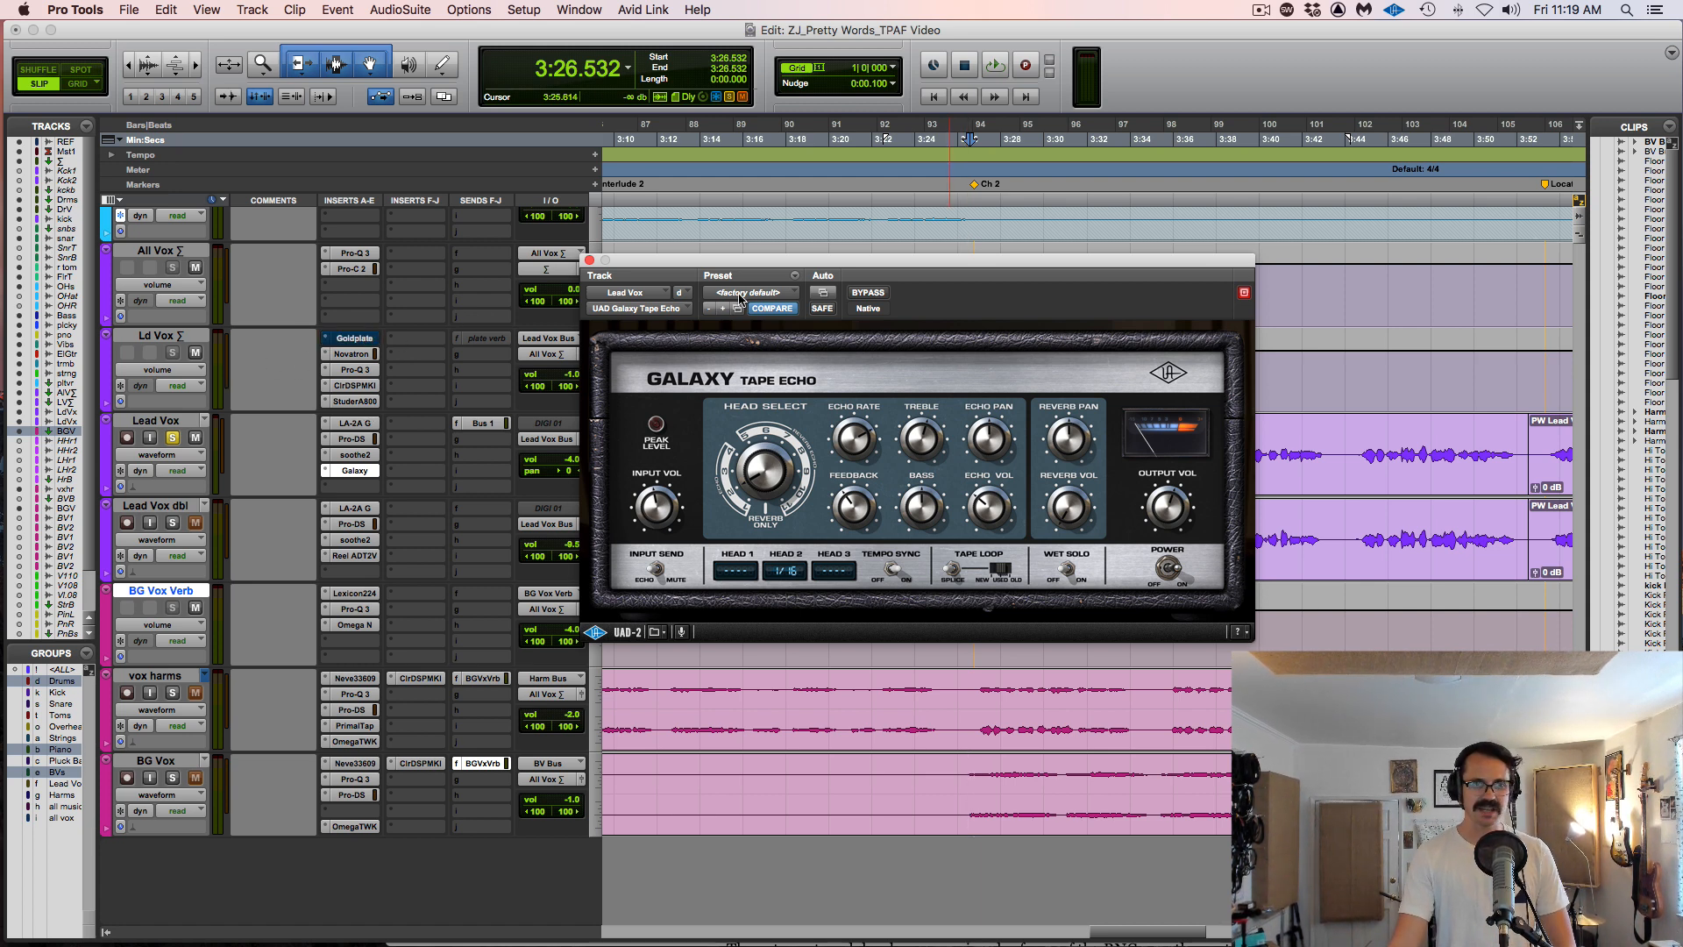
super+click(350, 473)
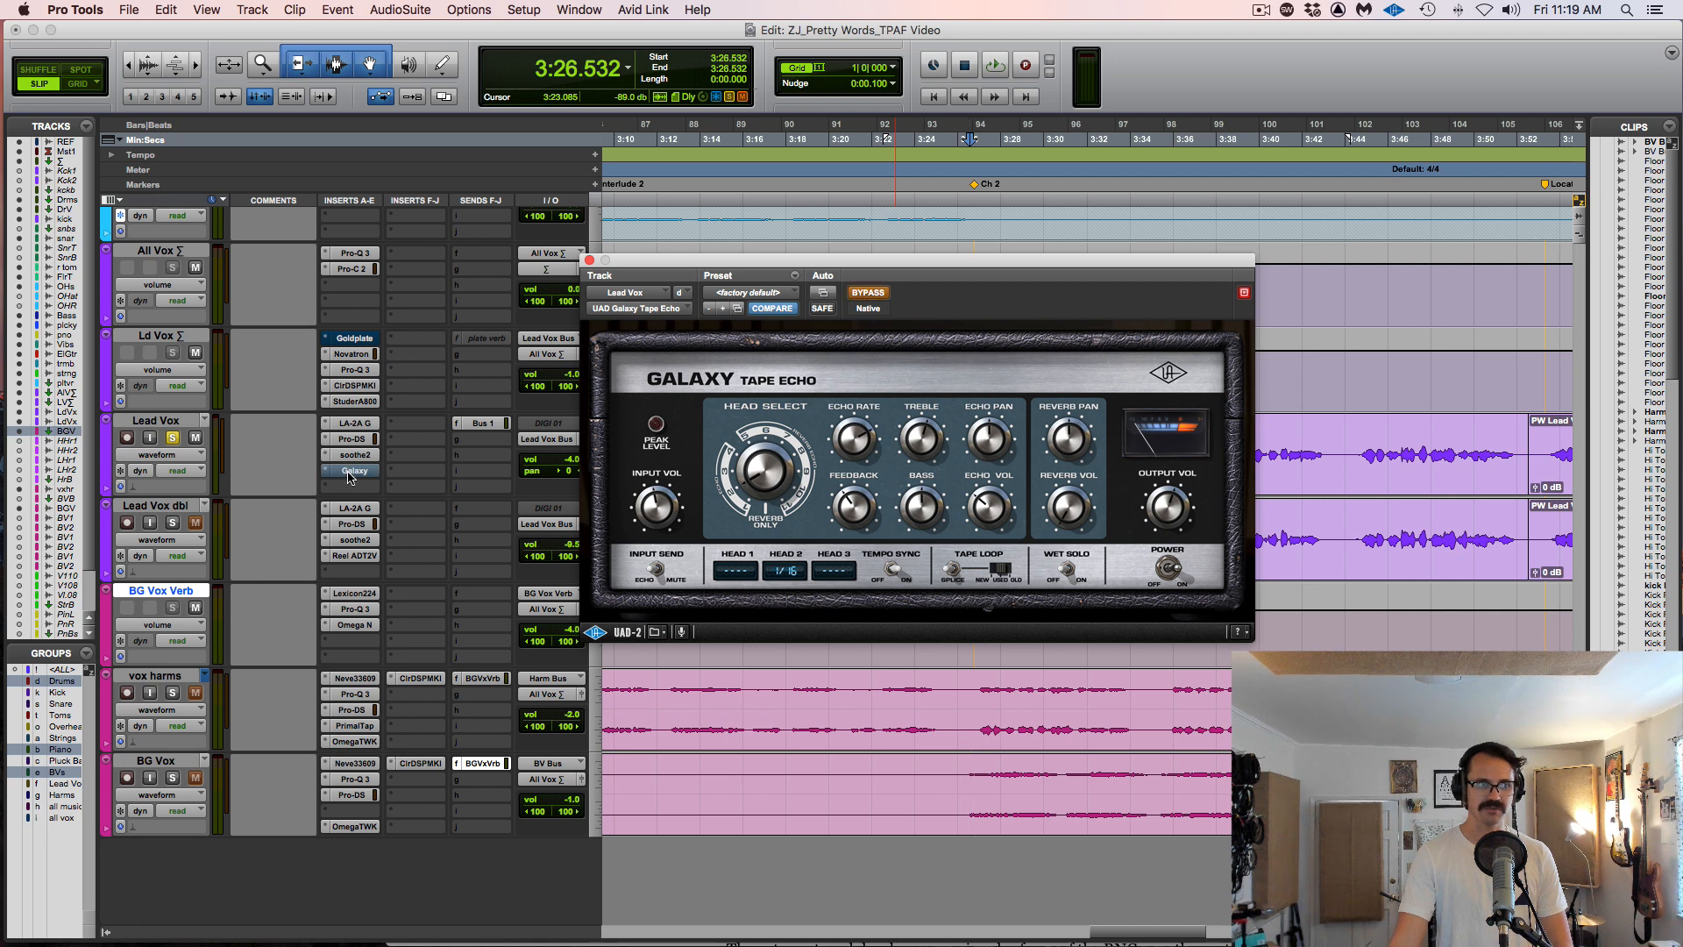
- Play the soloed lead vocal twice, switching Galaxy Tape Echo from bypassed to active to compare, and leave it active
key(space)
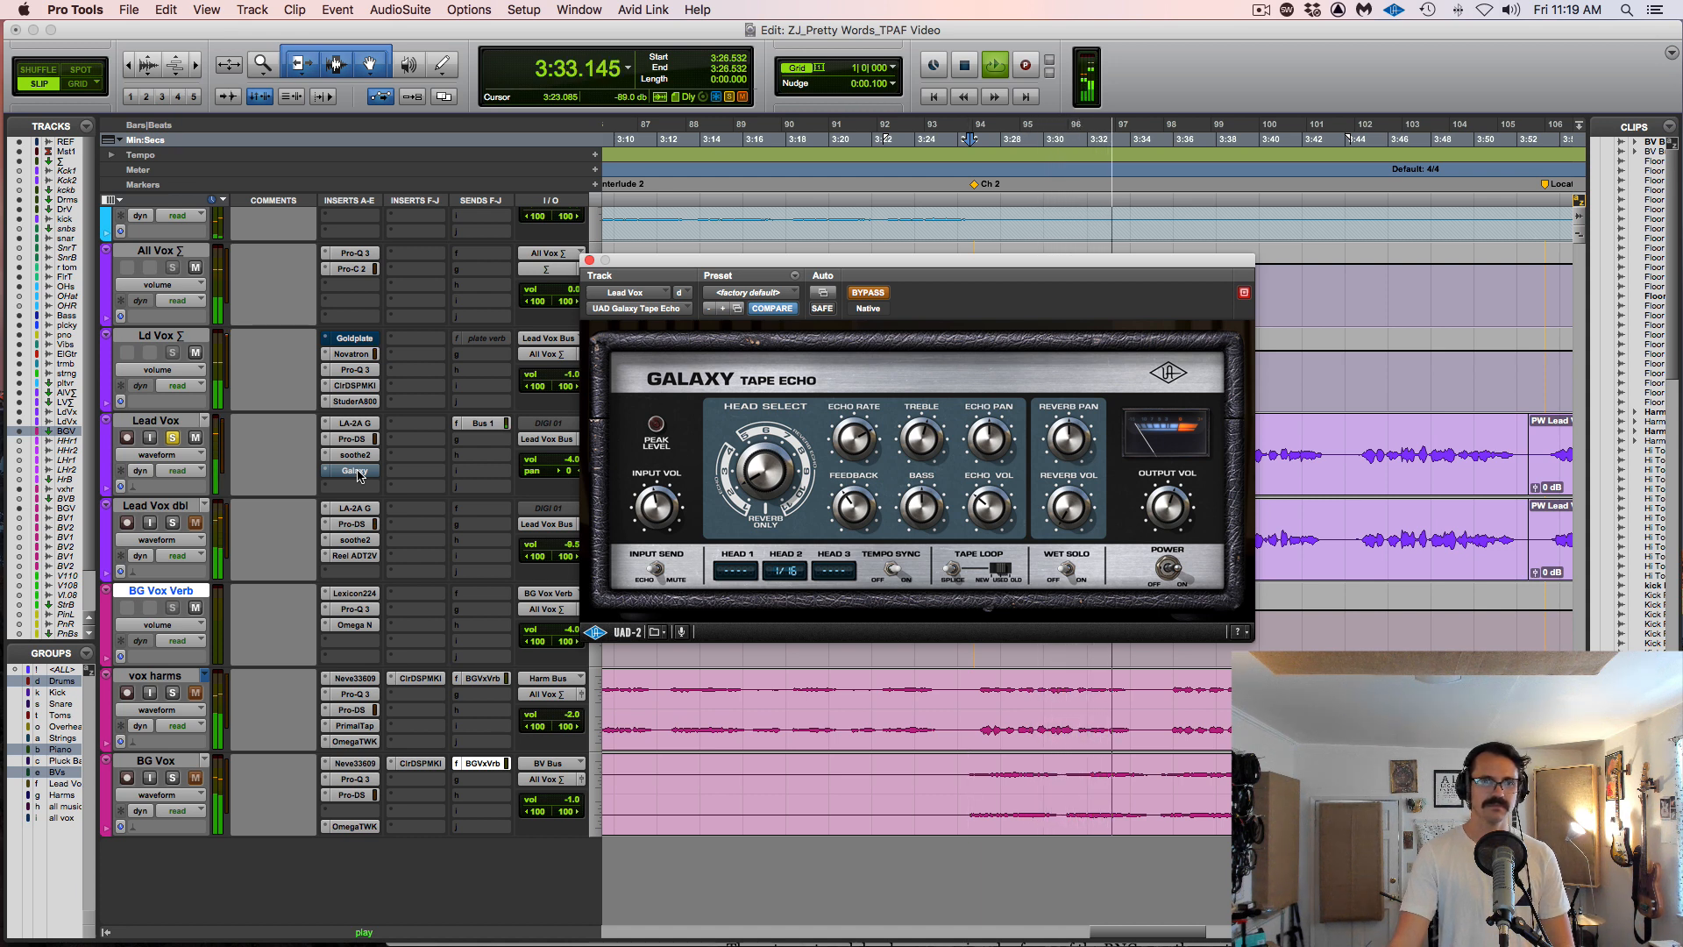
super+click(355, 470)
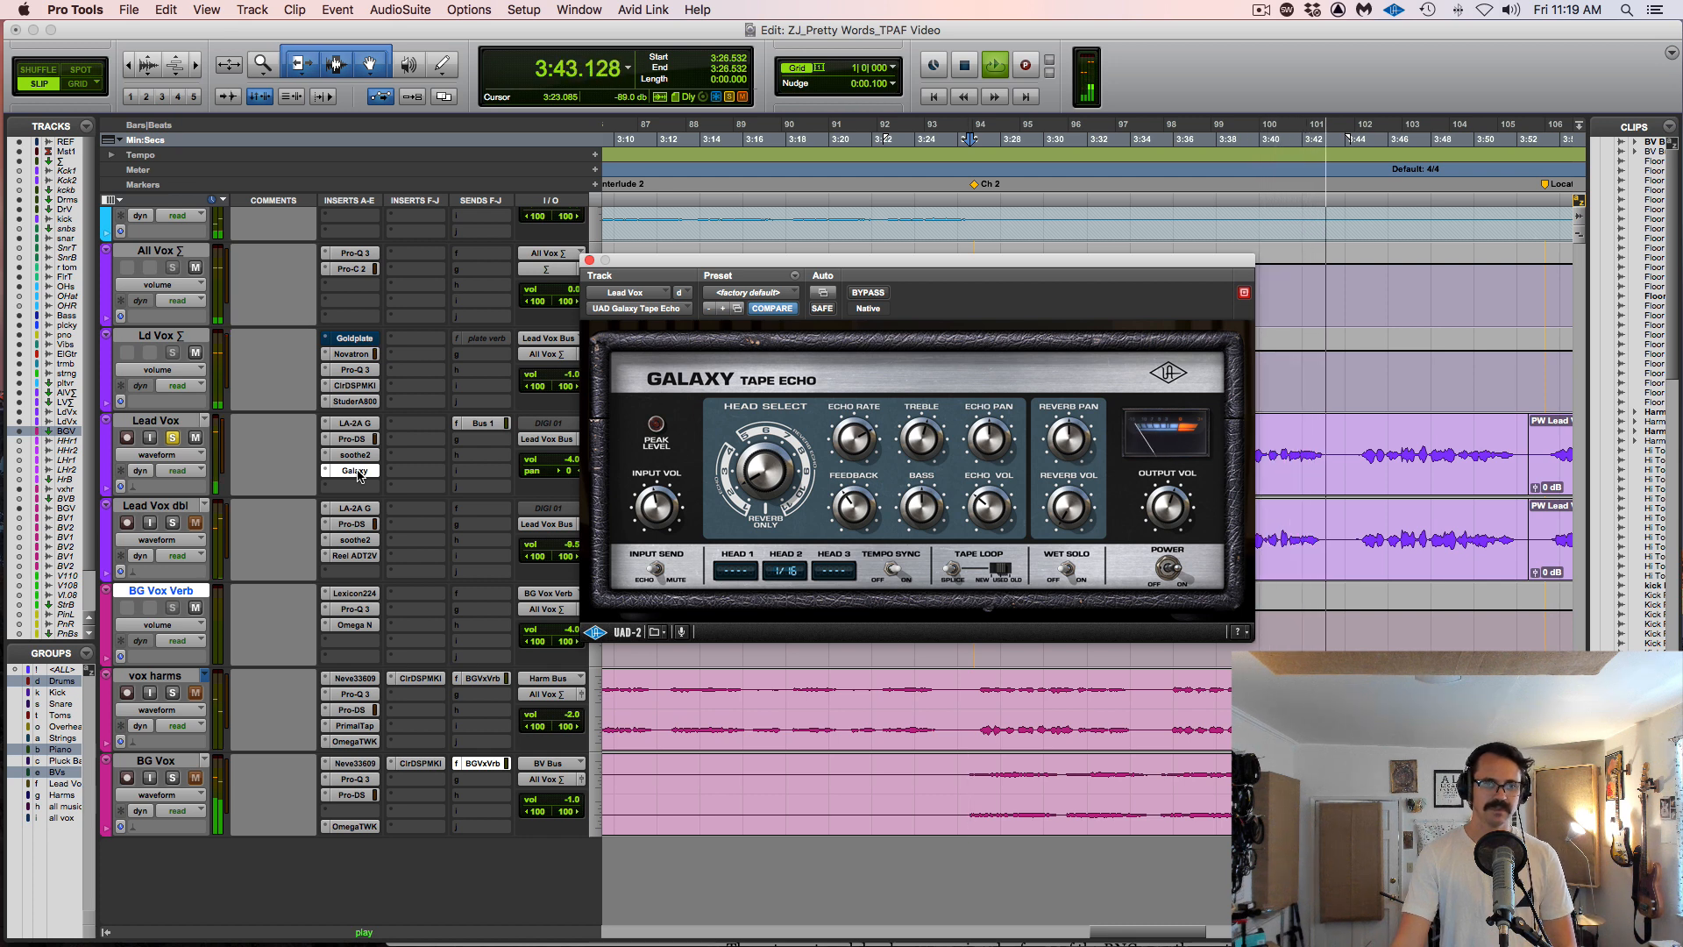
key(space)
super+click(358, 474)
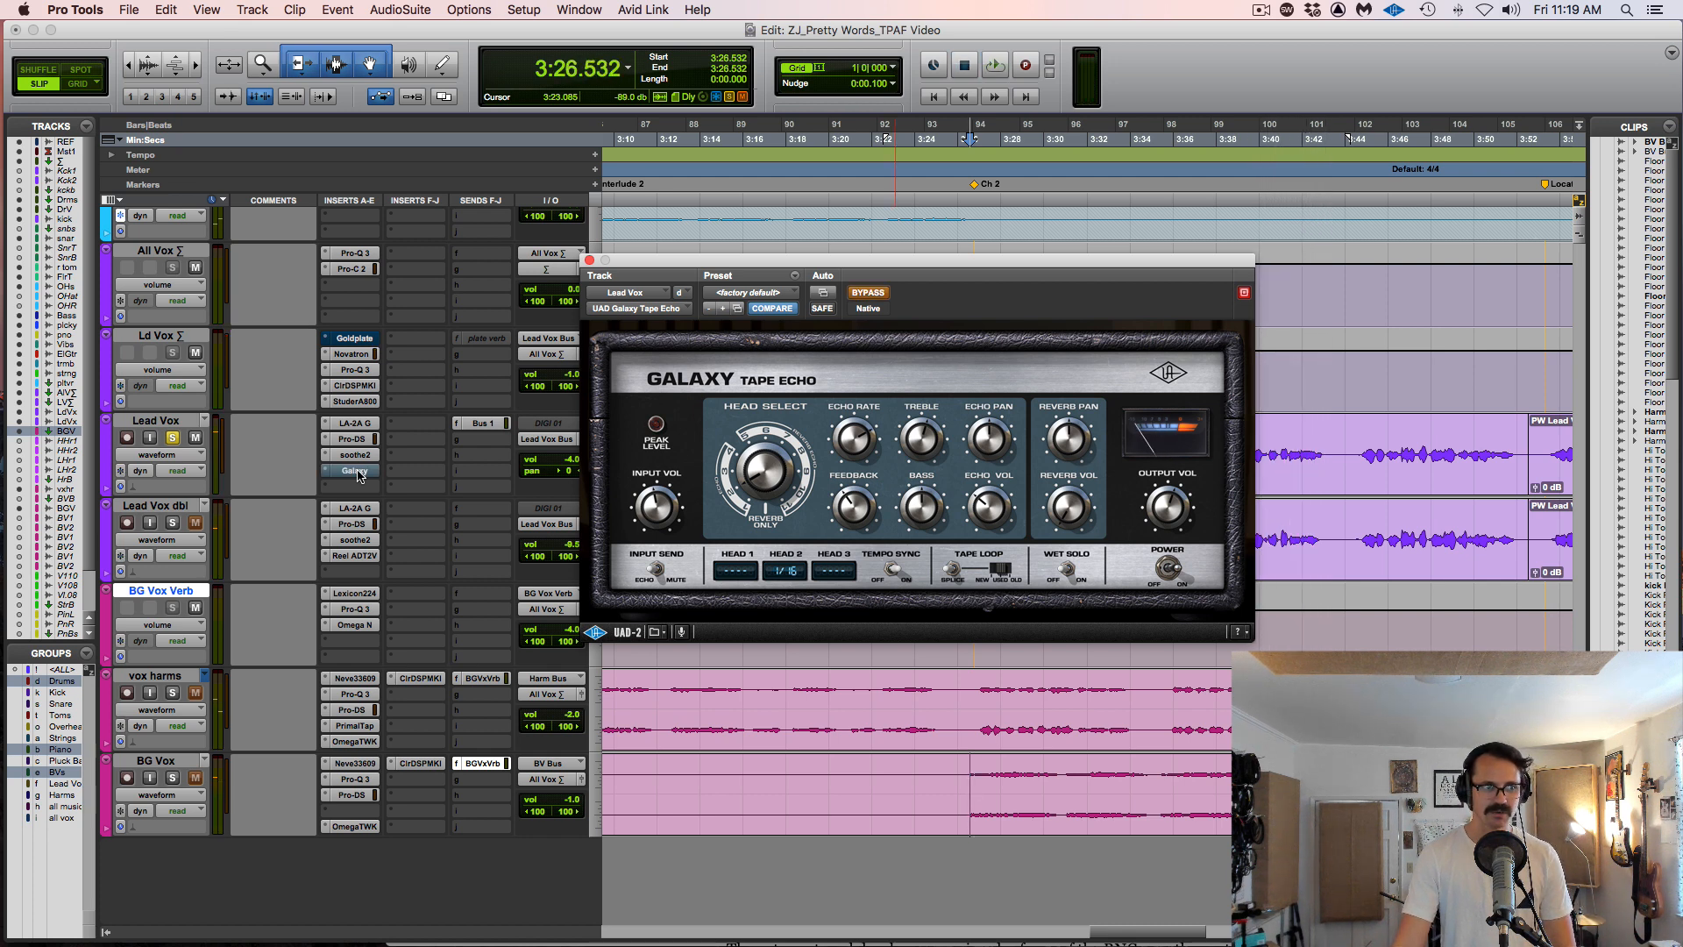
key(space)
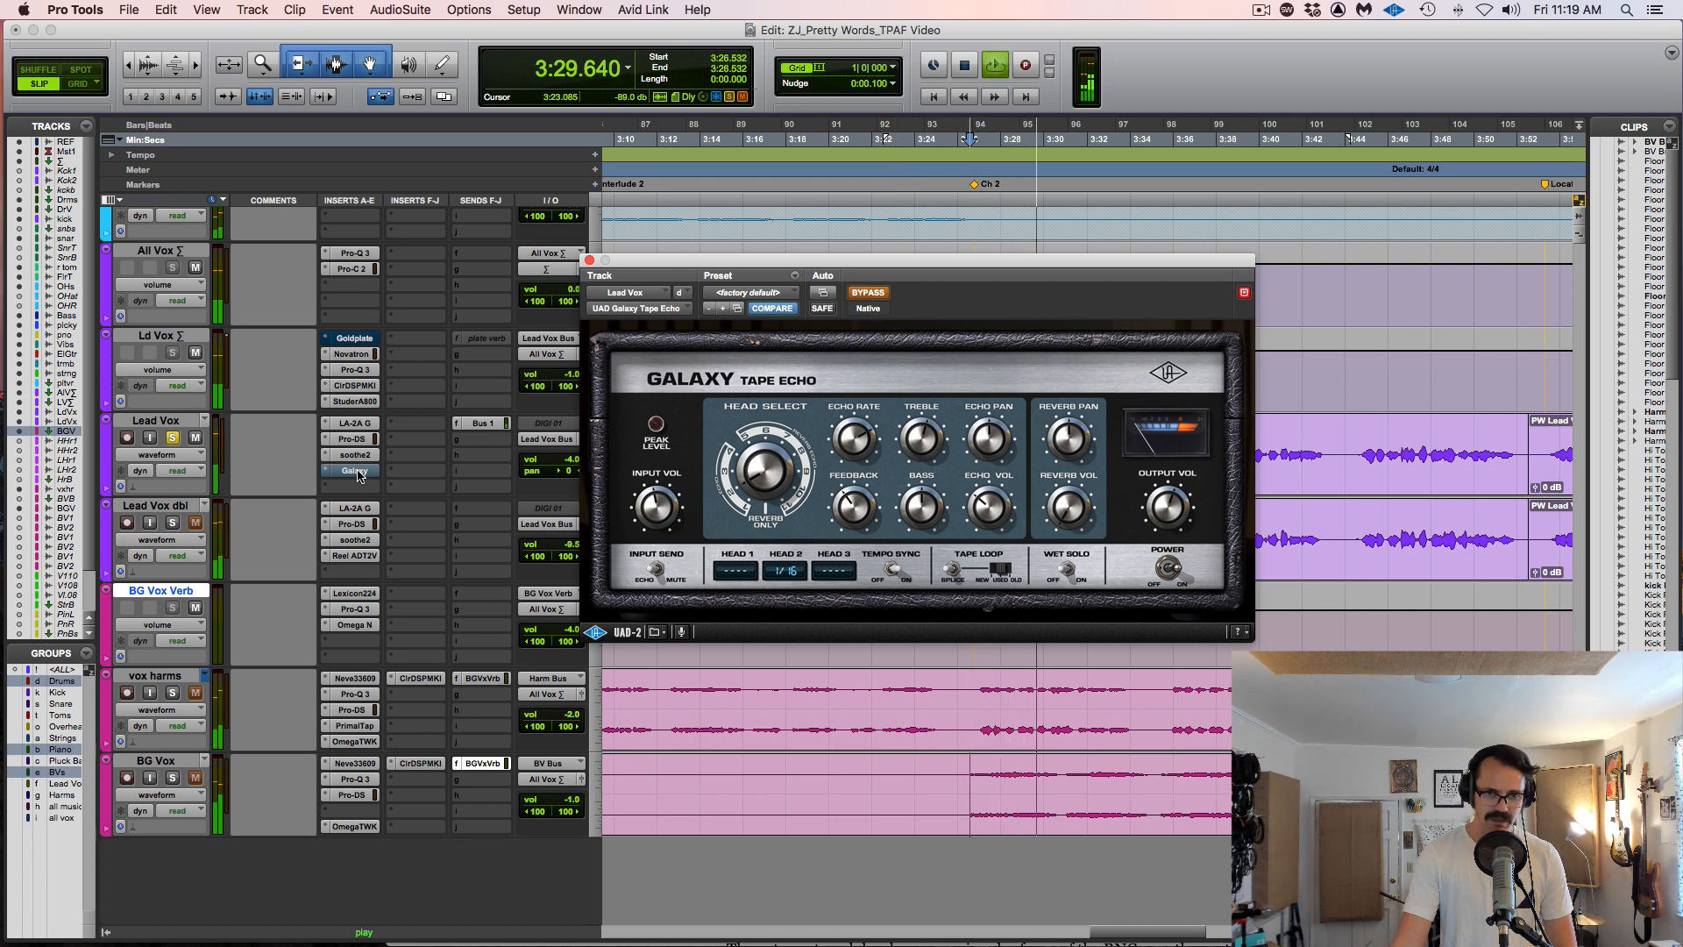
super+click(357, 475)
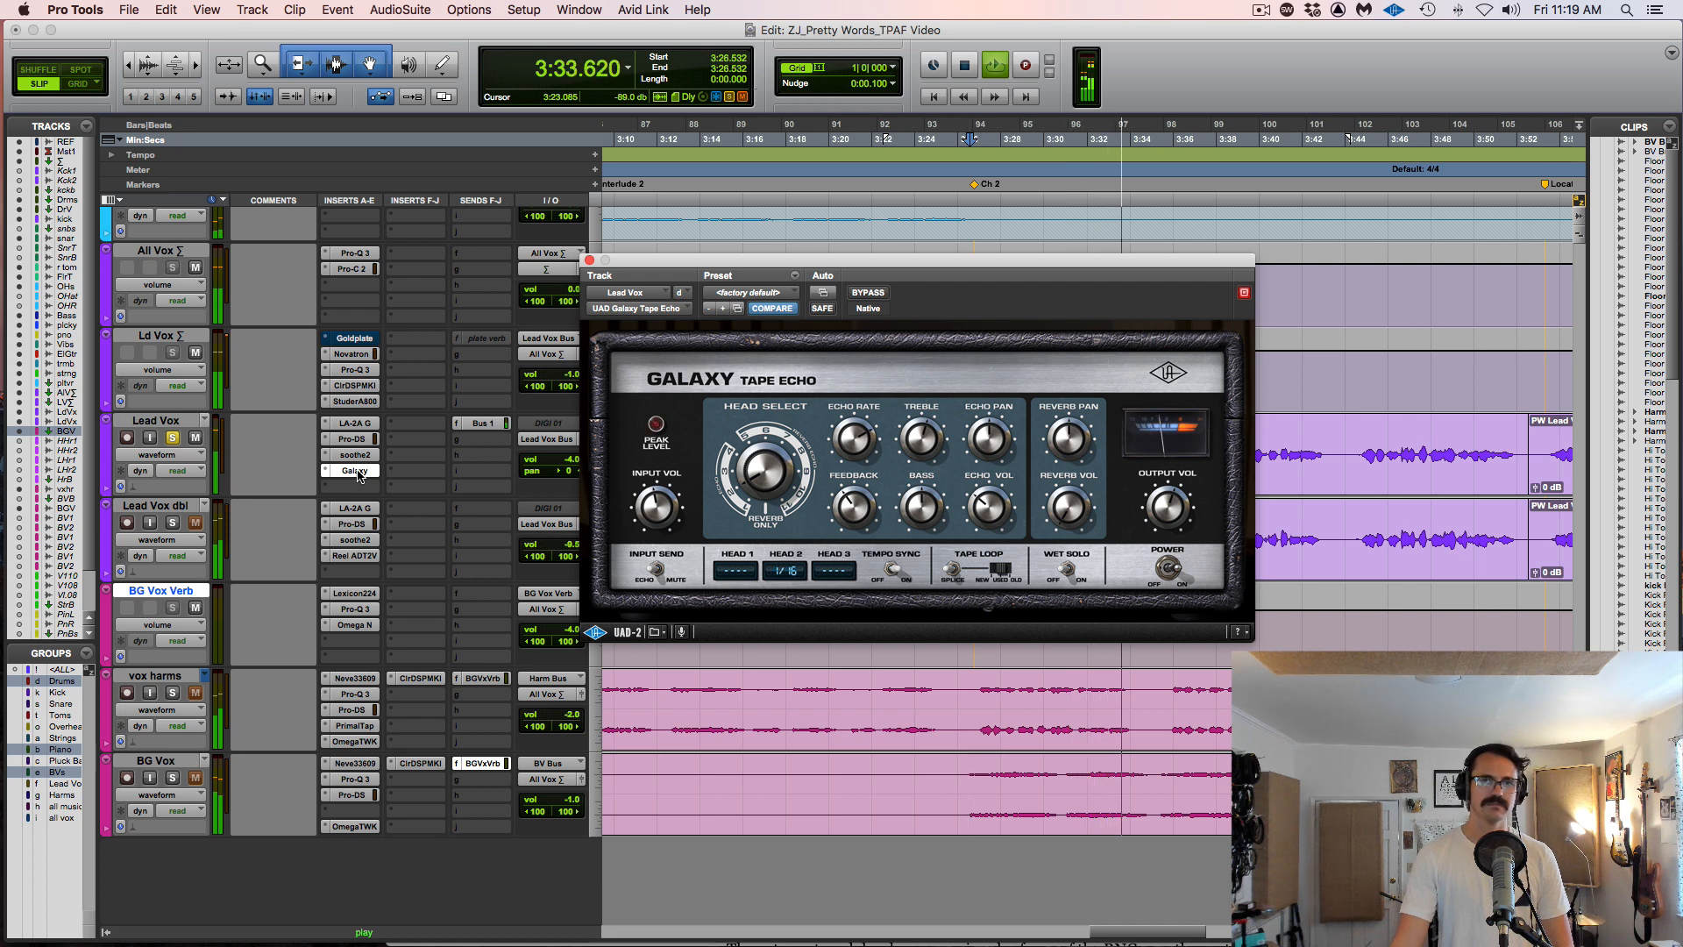
key(space)
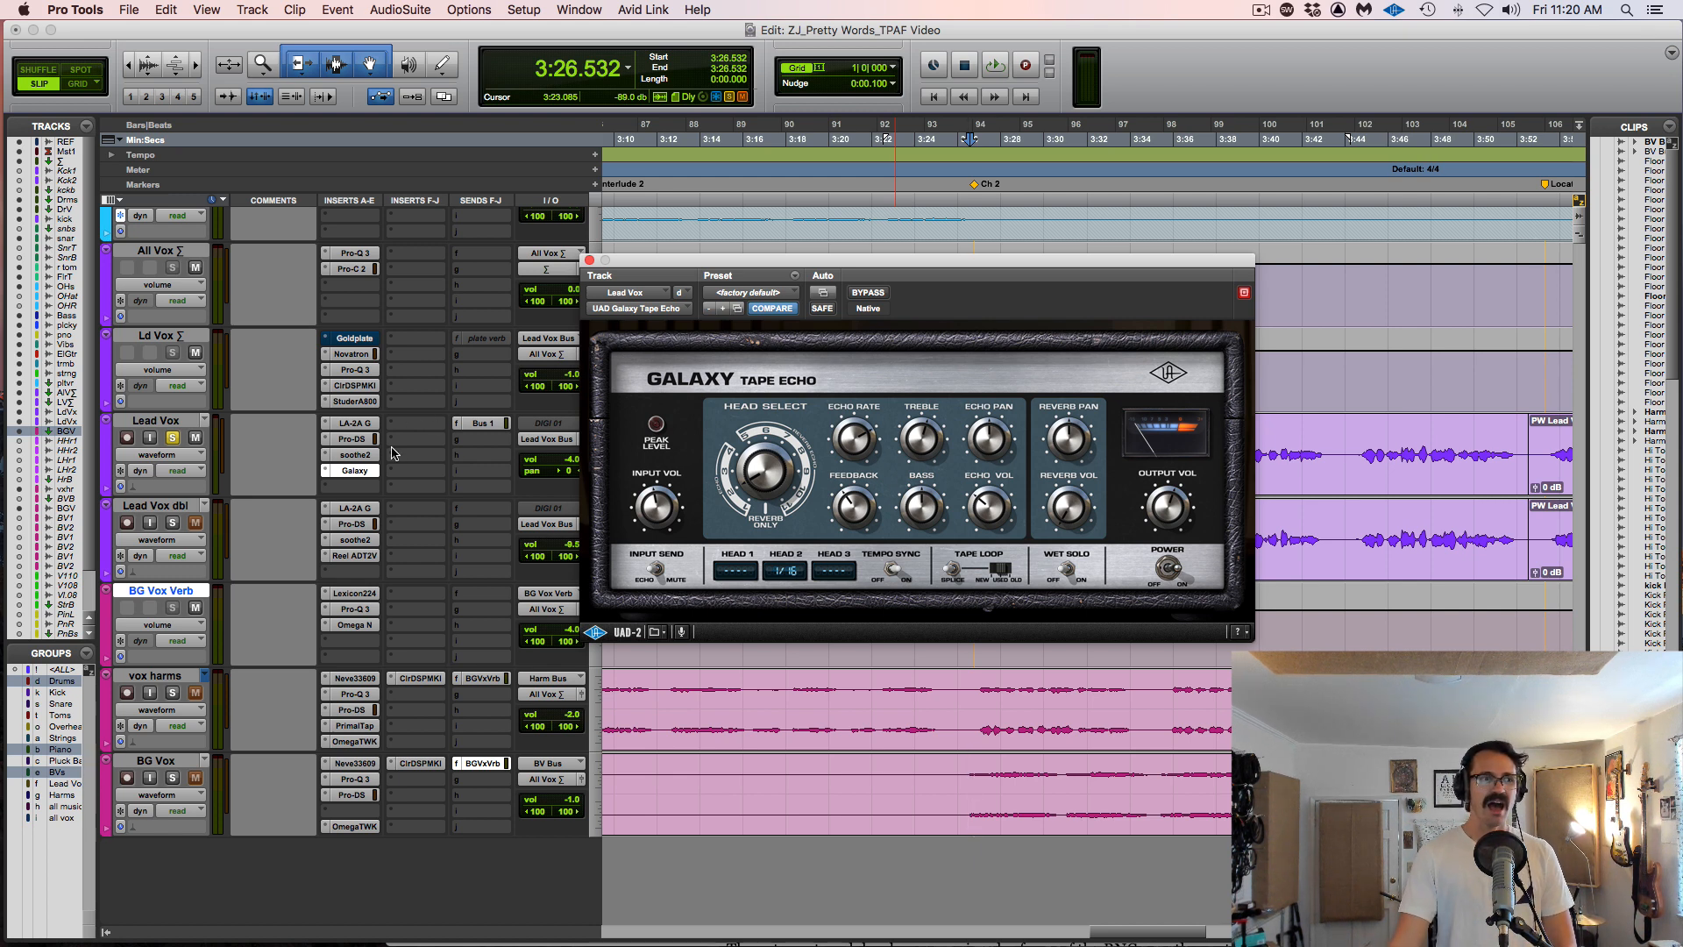
- Close the Galaxy Tape Echo and open the Goldplate reverb on the Ld Vox bus, repositioning its window over the session
click(361, 473)
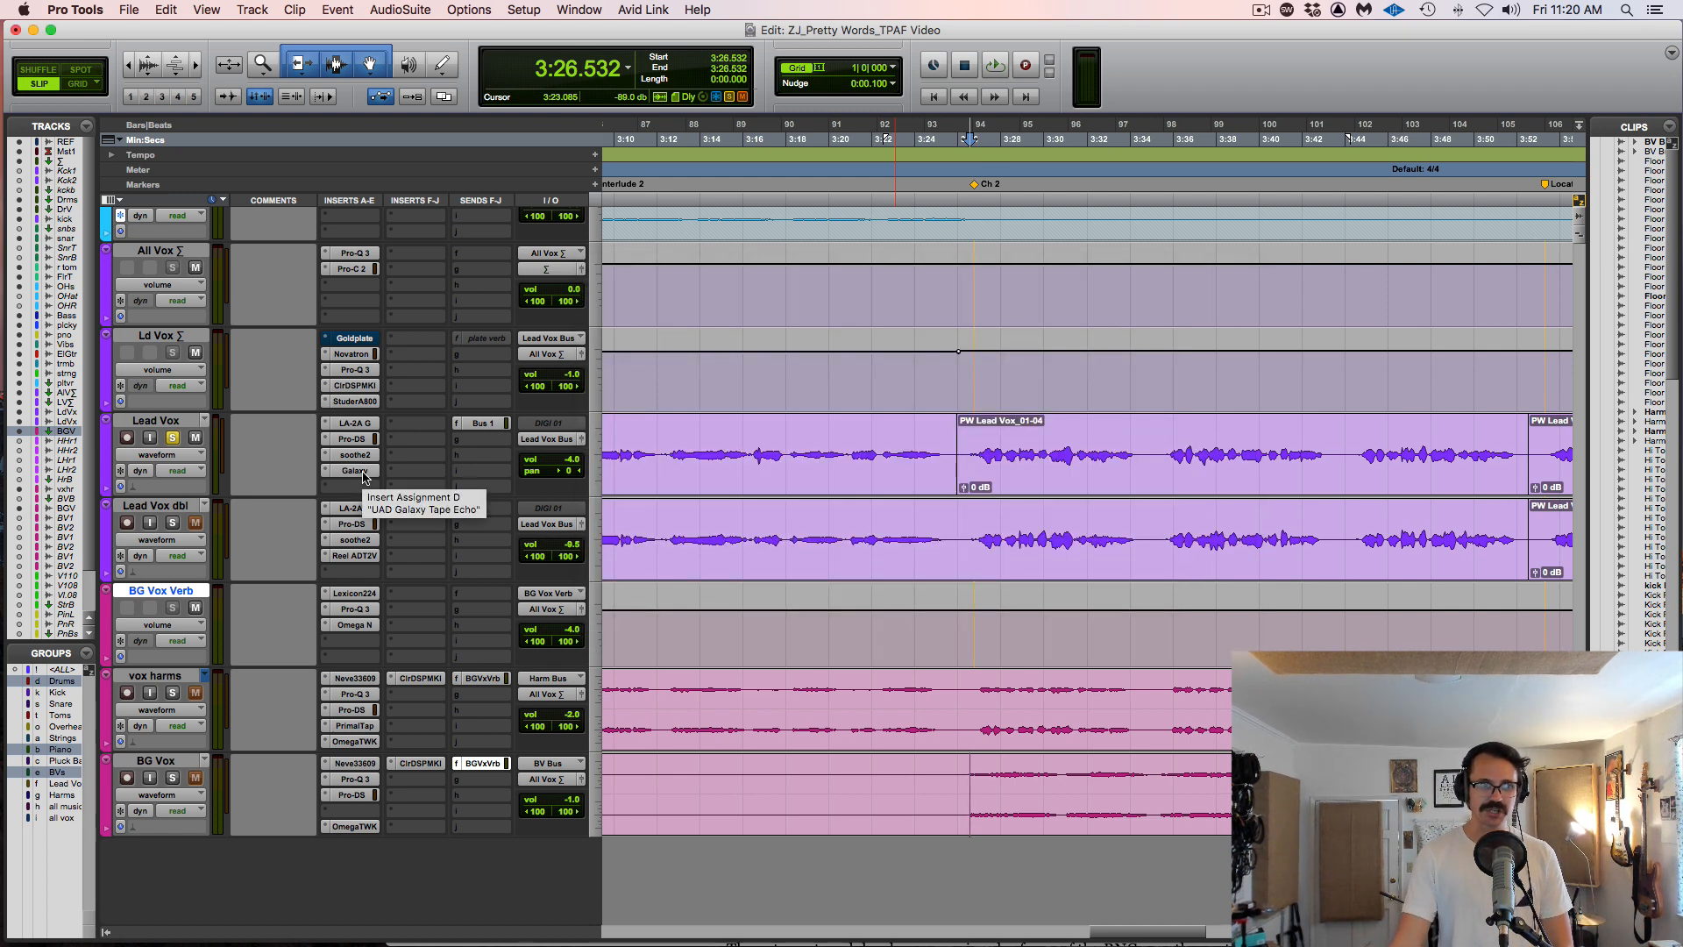
click(353, 339)
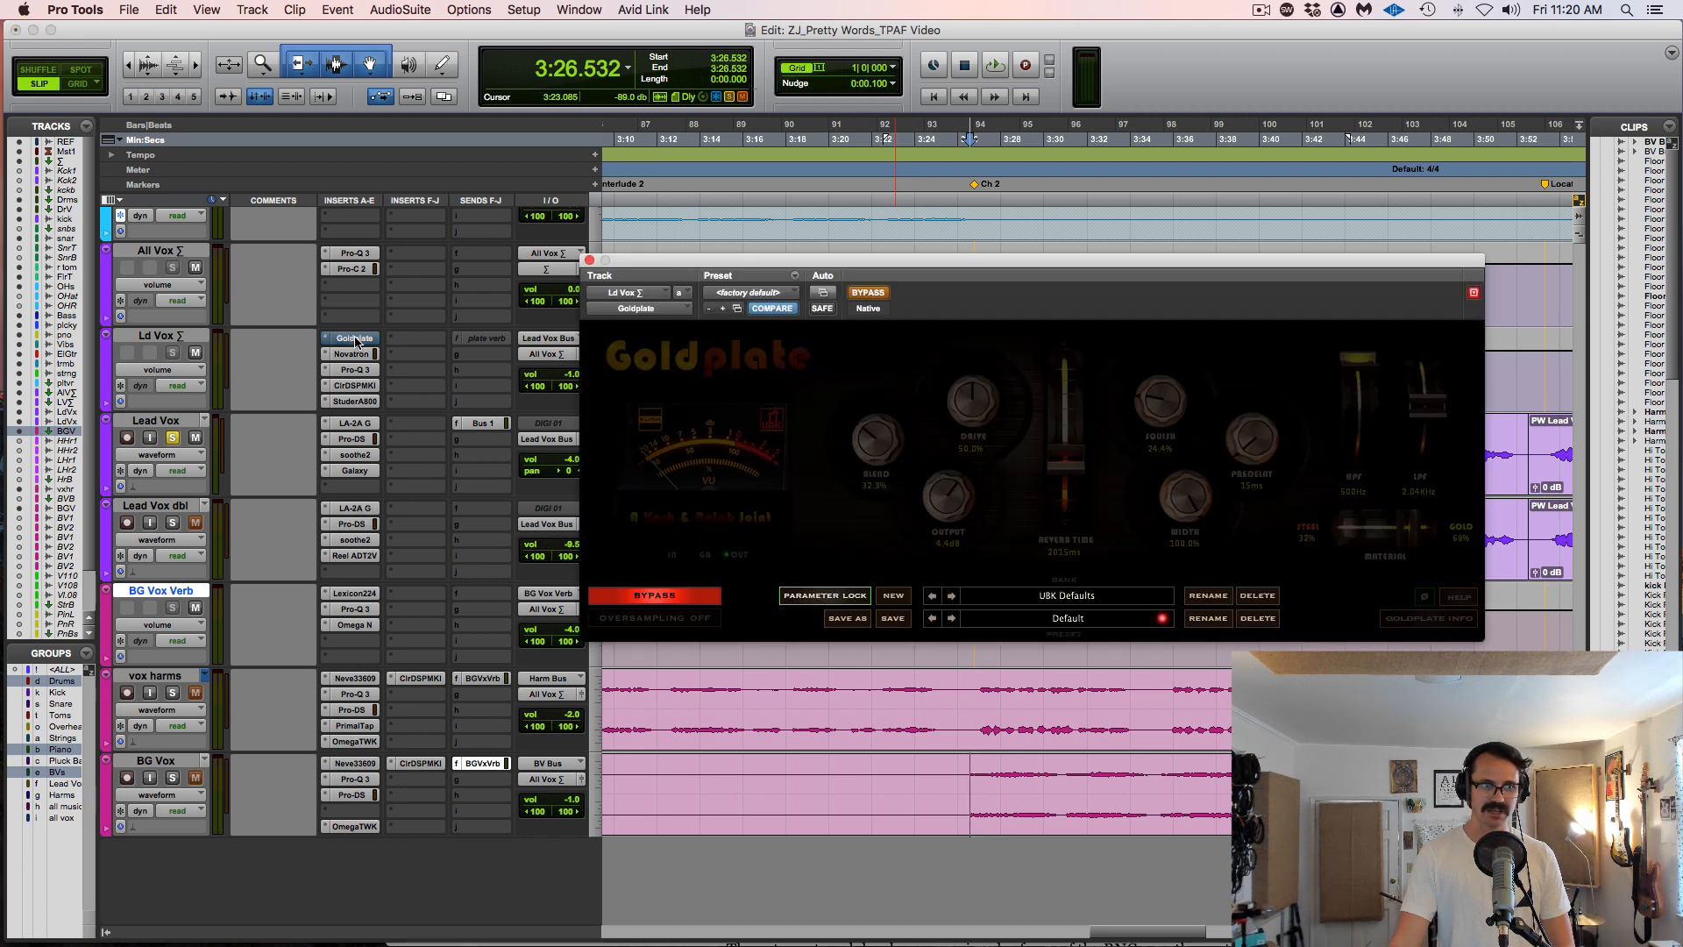
drag(1230, 267, 1160, 181)
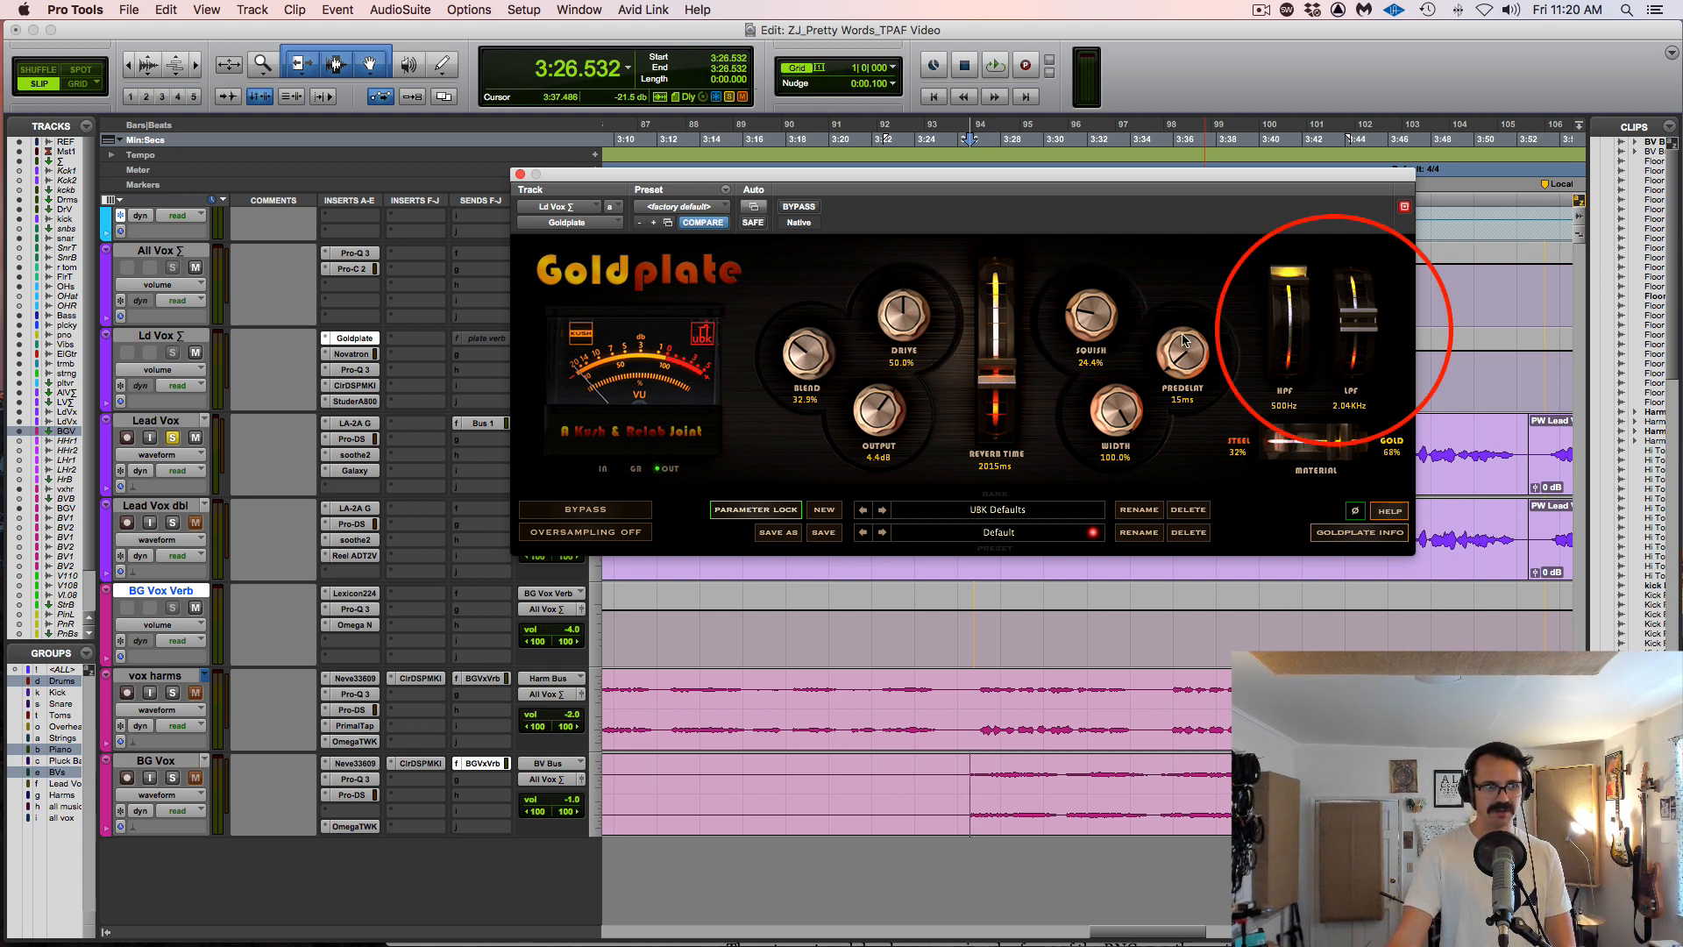
- Compare the soloed lead vocal with Goldplate bypassed and active during playback, leaving the reverb active
super+click(366, 340)
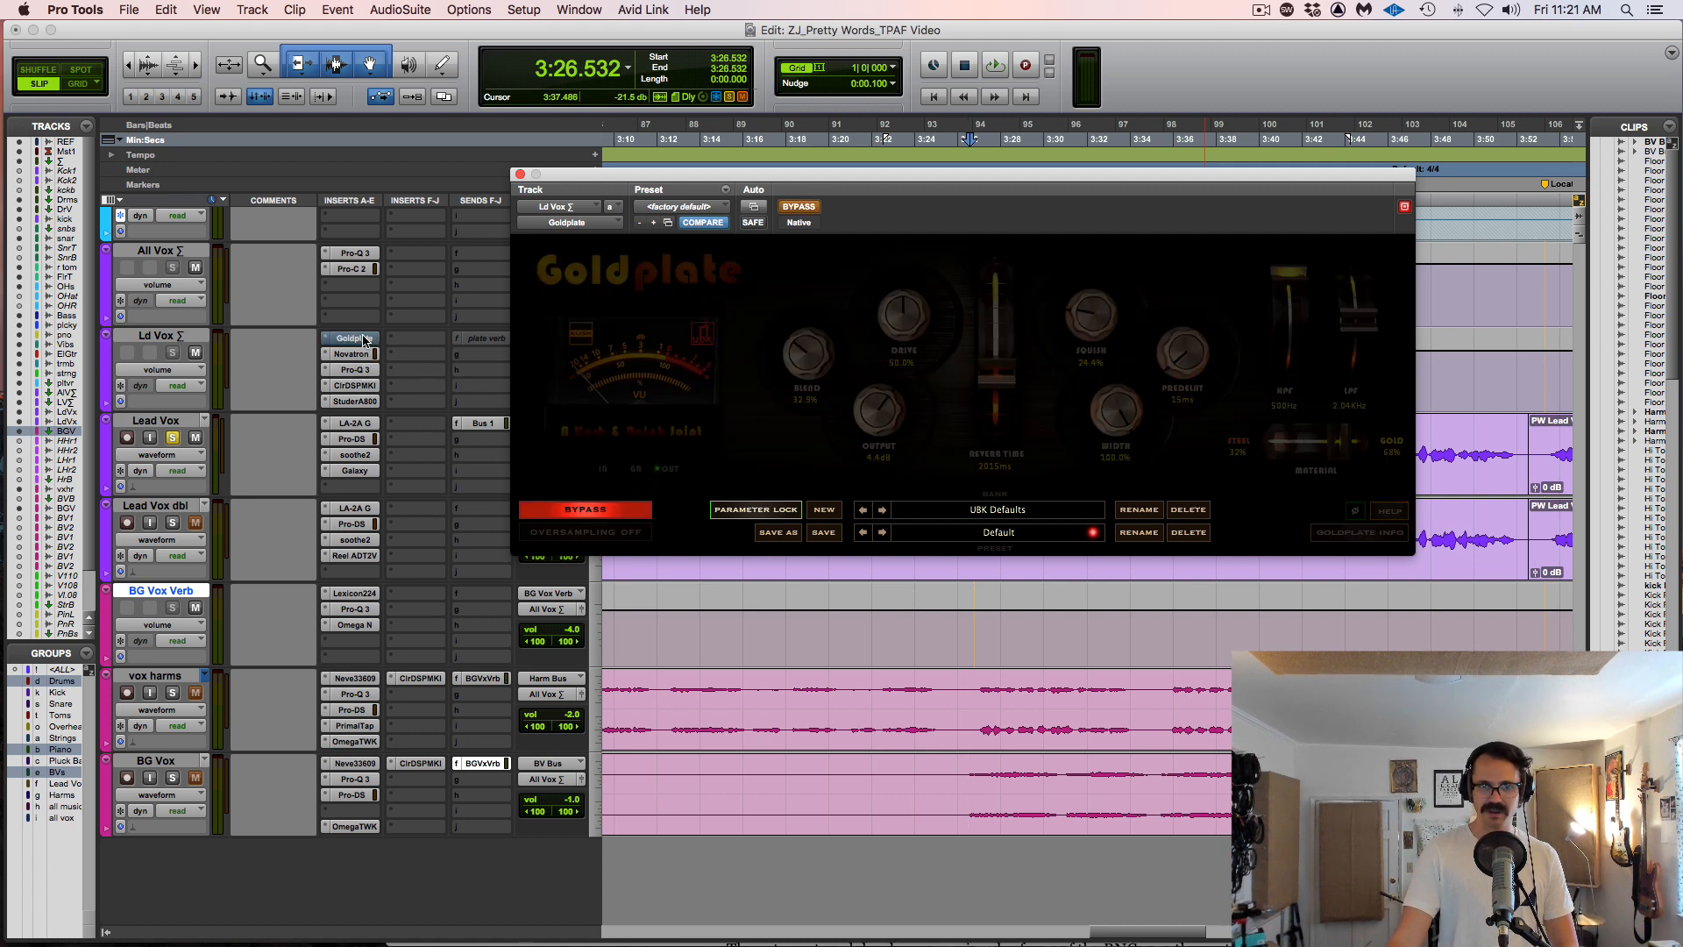
key(space)
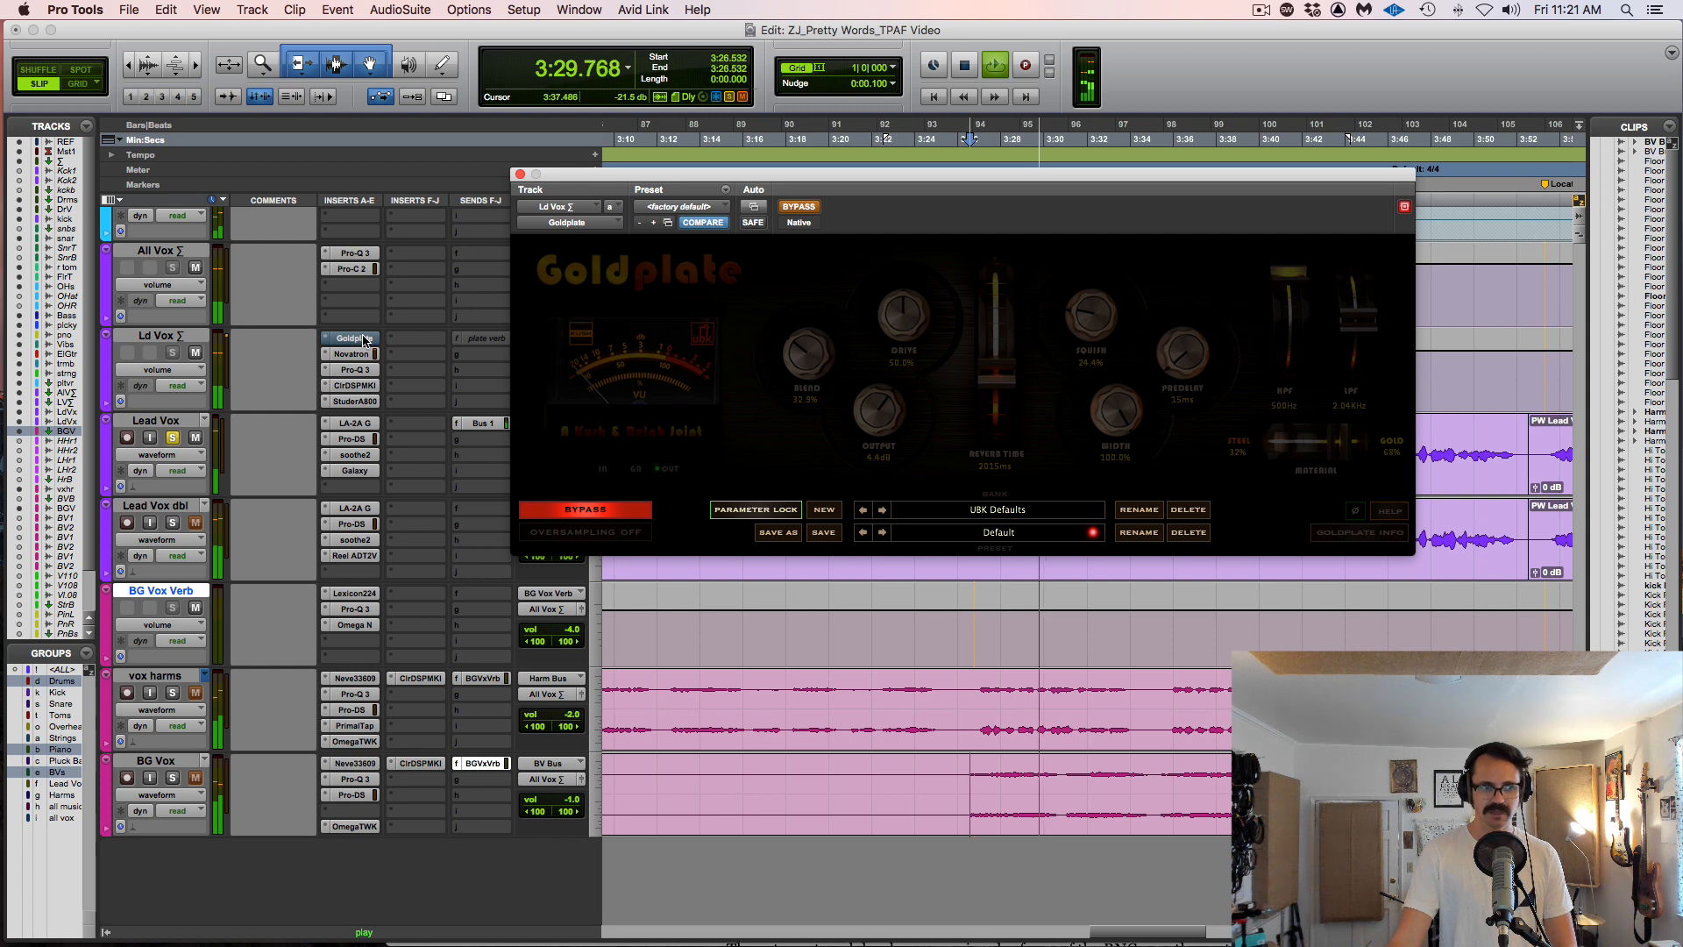
super+click(365, 341)
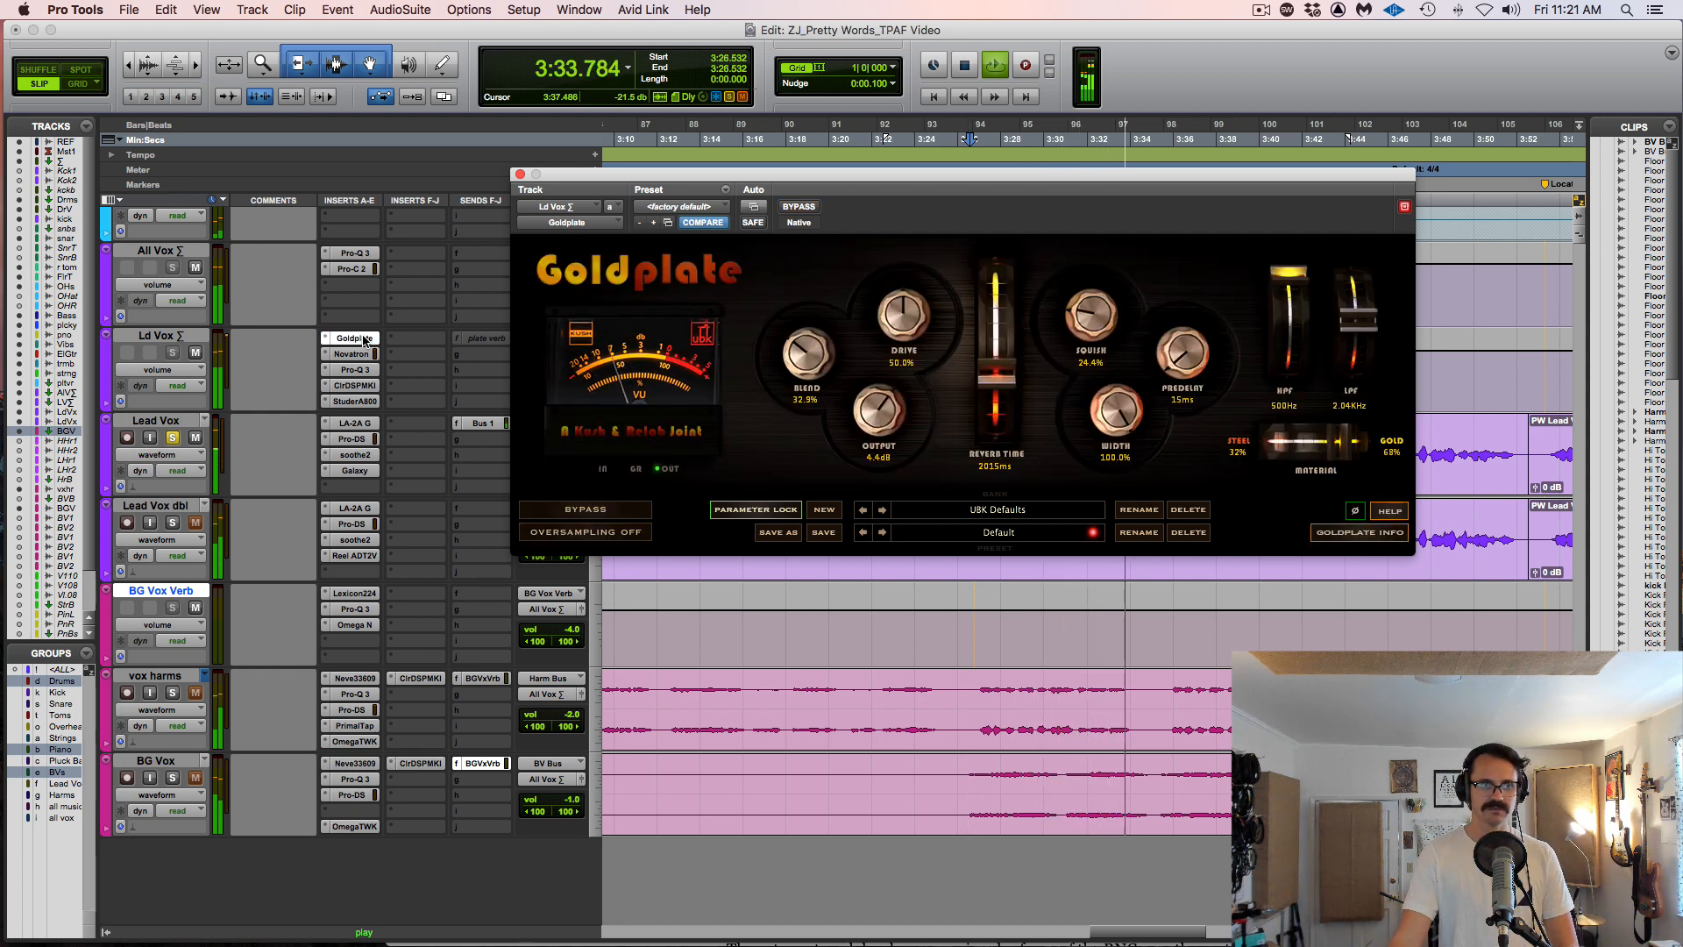
super+click(365, 341)
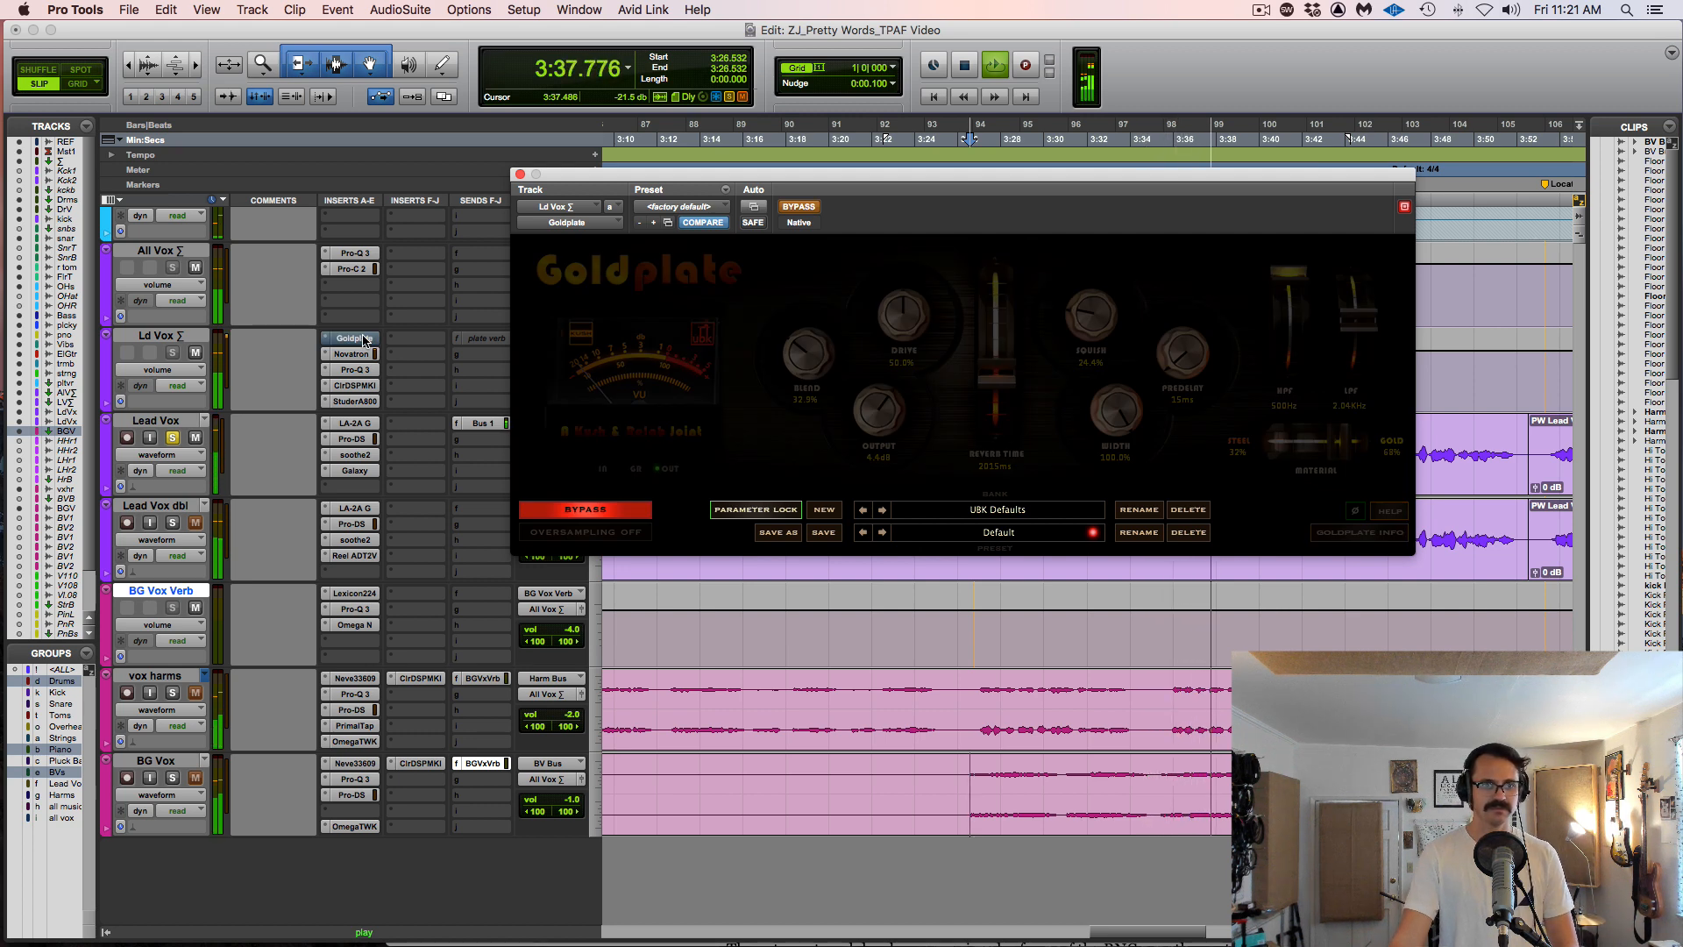
super+click(366, 340)
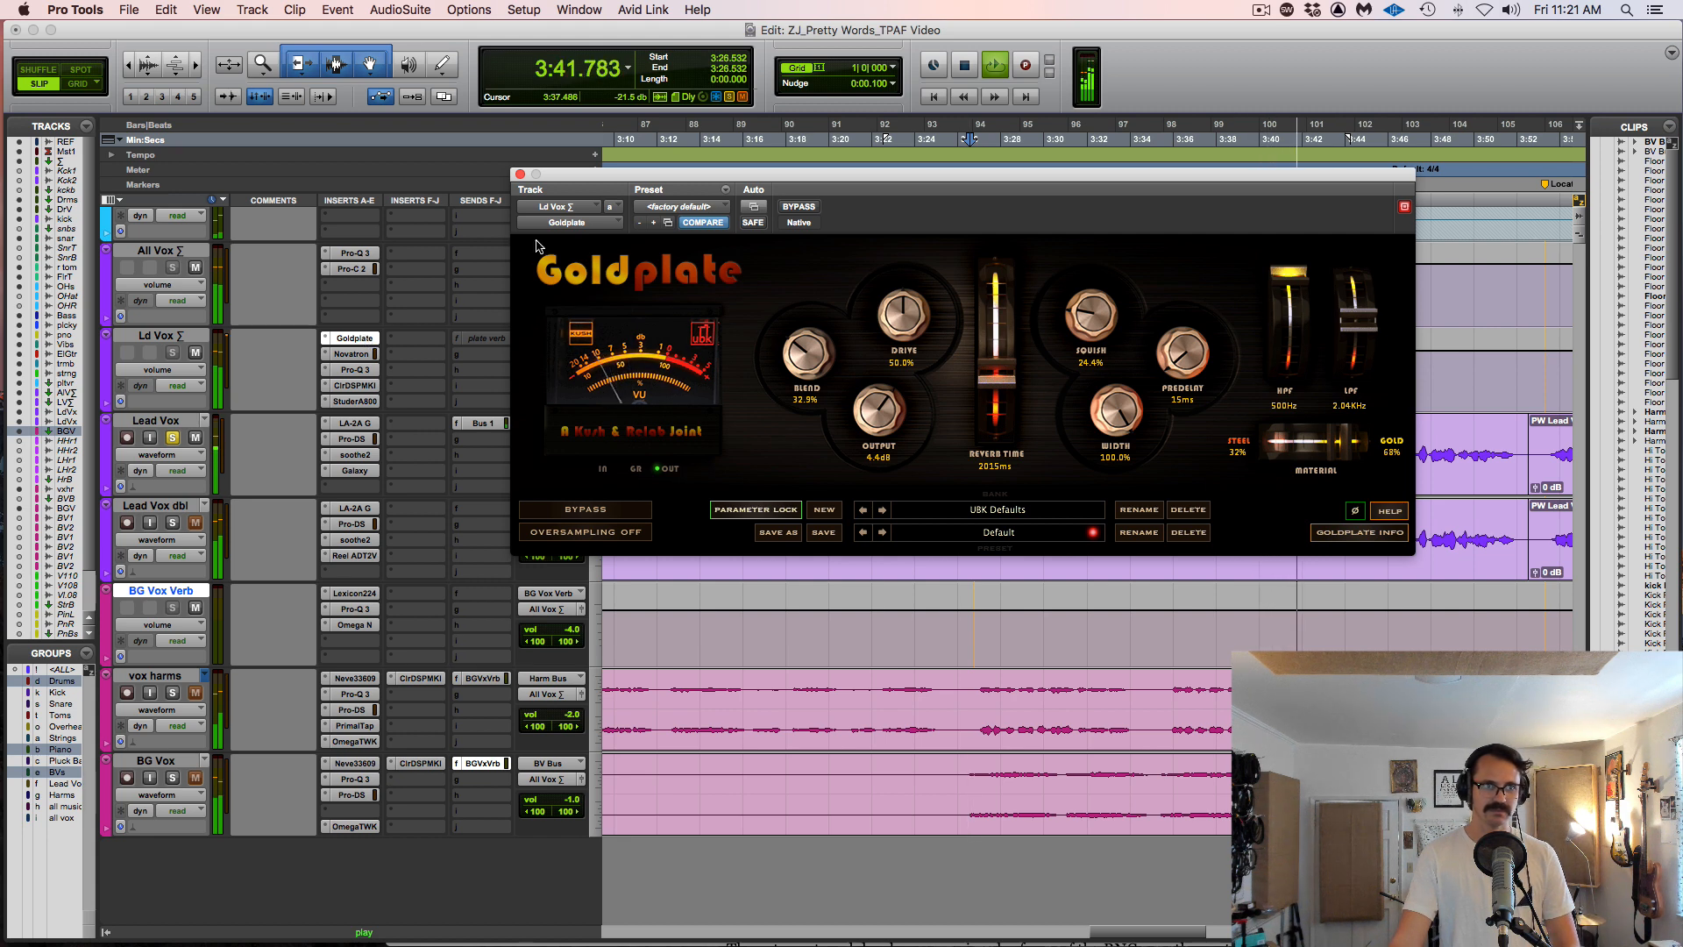
key(space)
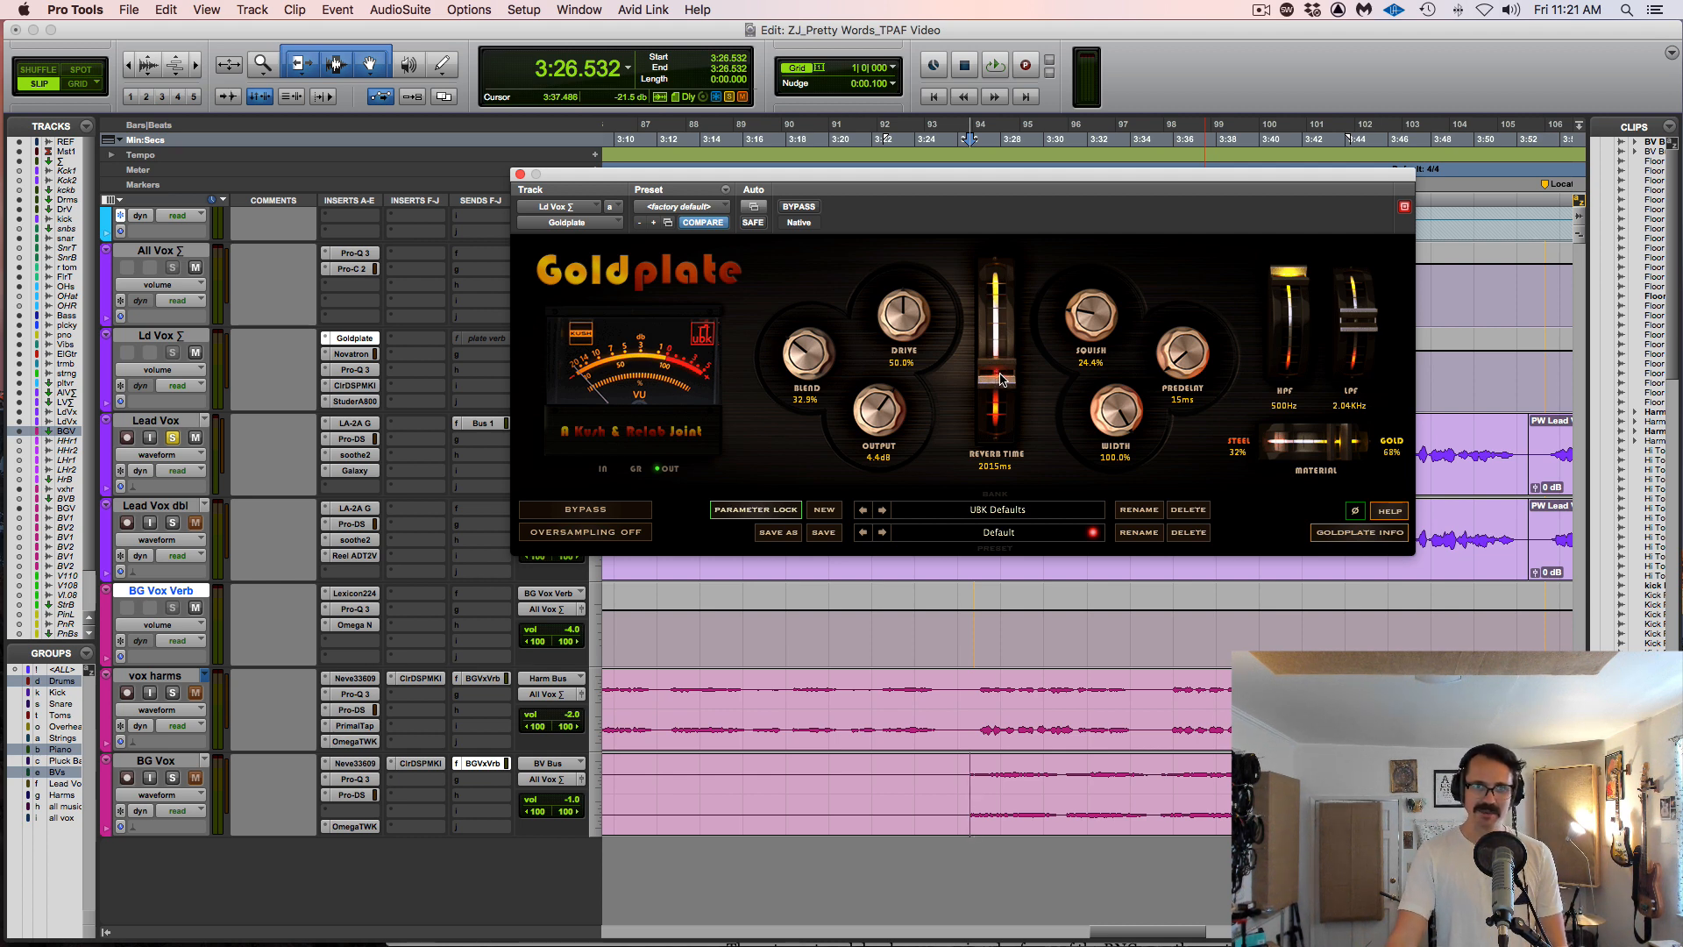
- Audition Goldplate's reverb time at 5000 ms and at a much shorter setting, and settle on 2030 ms
drag(1002, 379, 1013, 225)
key(space)
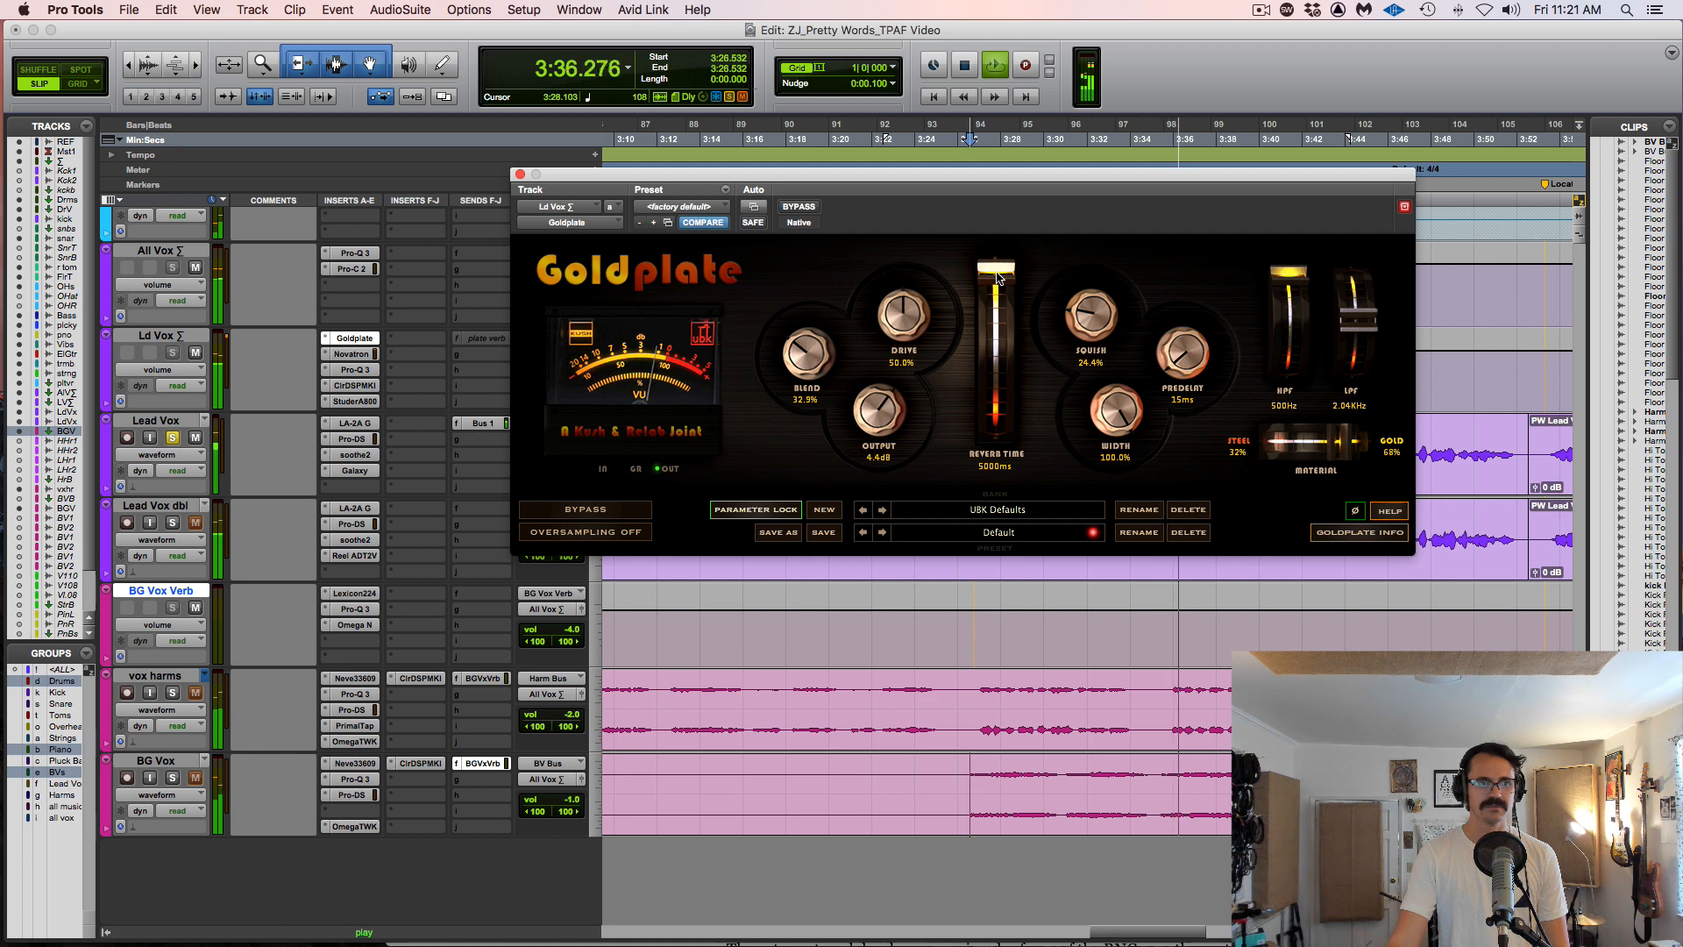
drag(996, 278, 995, 449)
key(space)
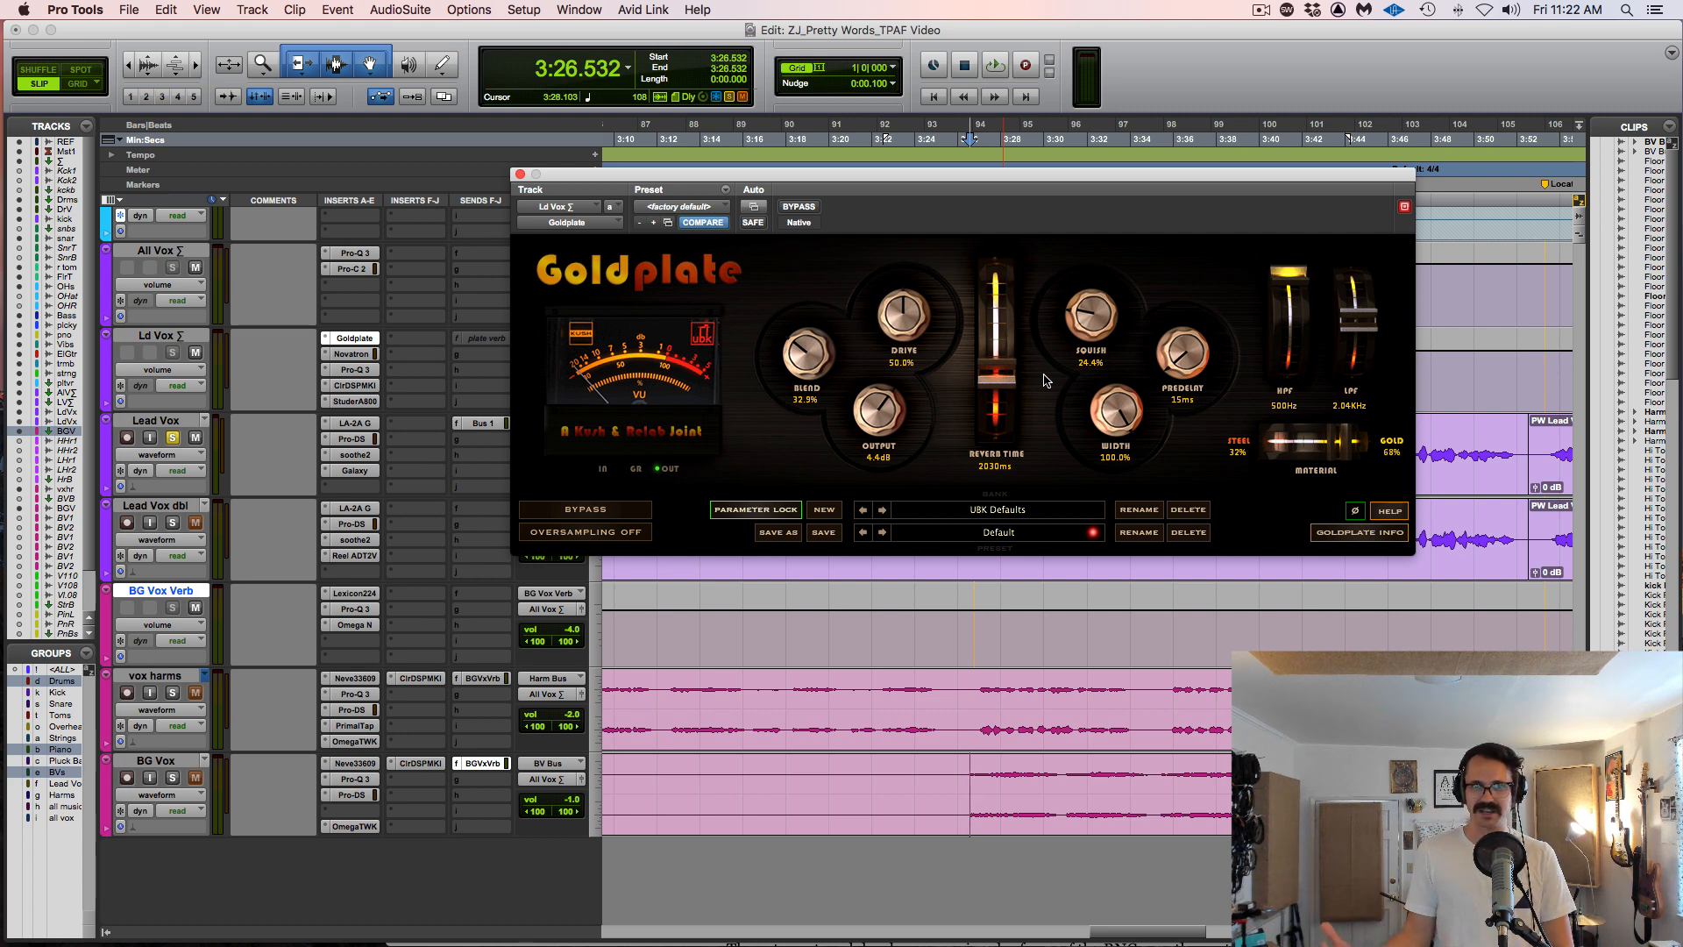
key(space)
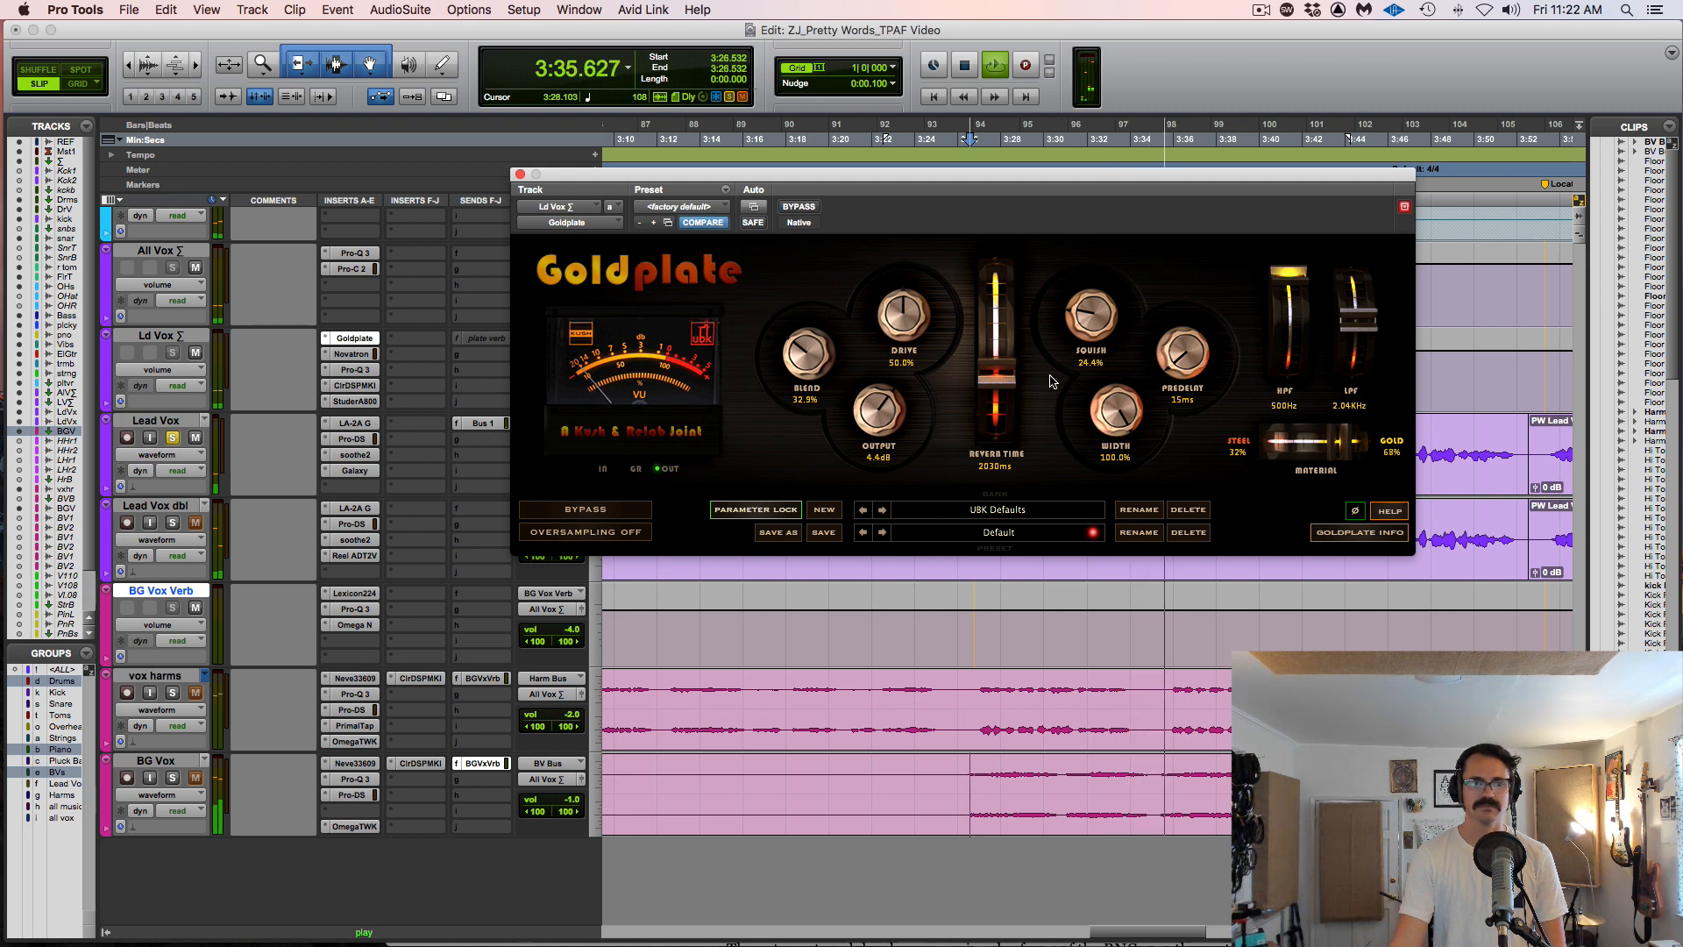
key(space)
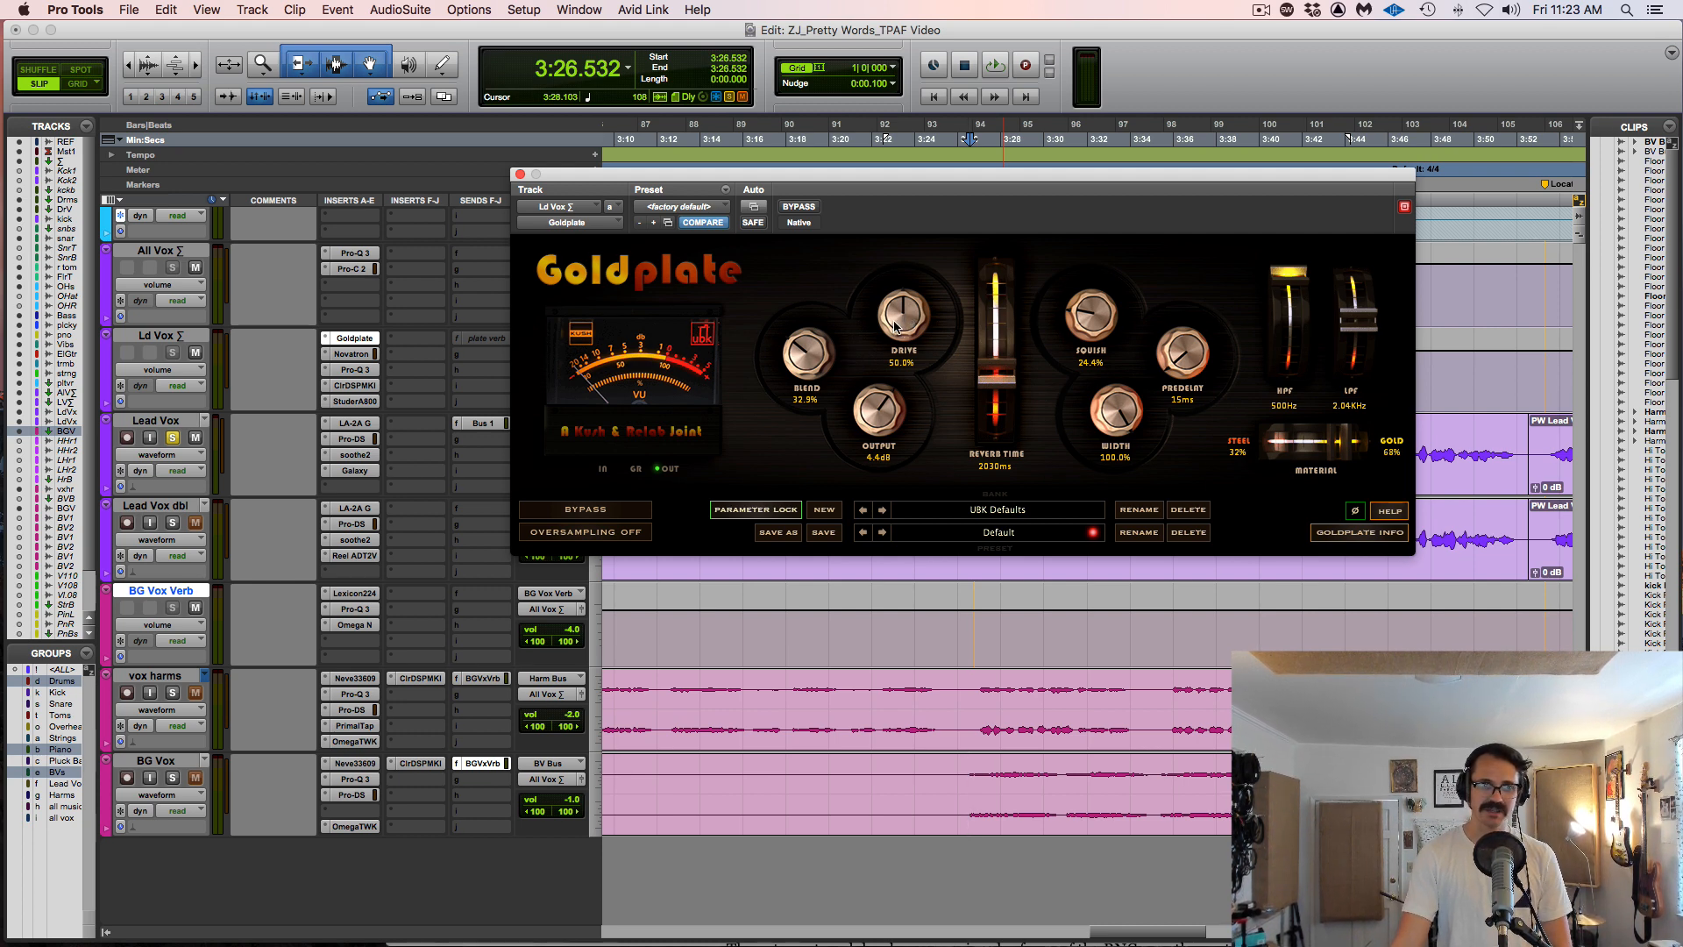
- Audition the lead vocal with Goldplate's drive raised, and bring the drive back down to 51.3%
drag(908, 321, 908, 216)
key(space)
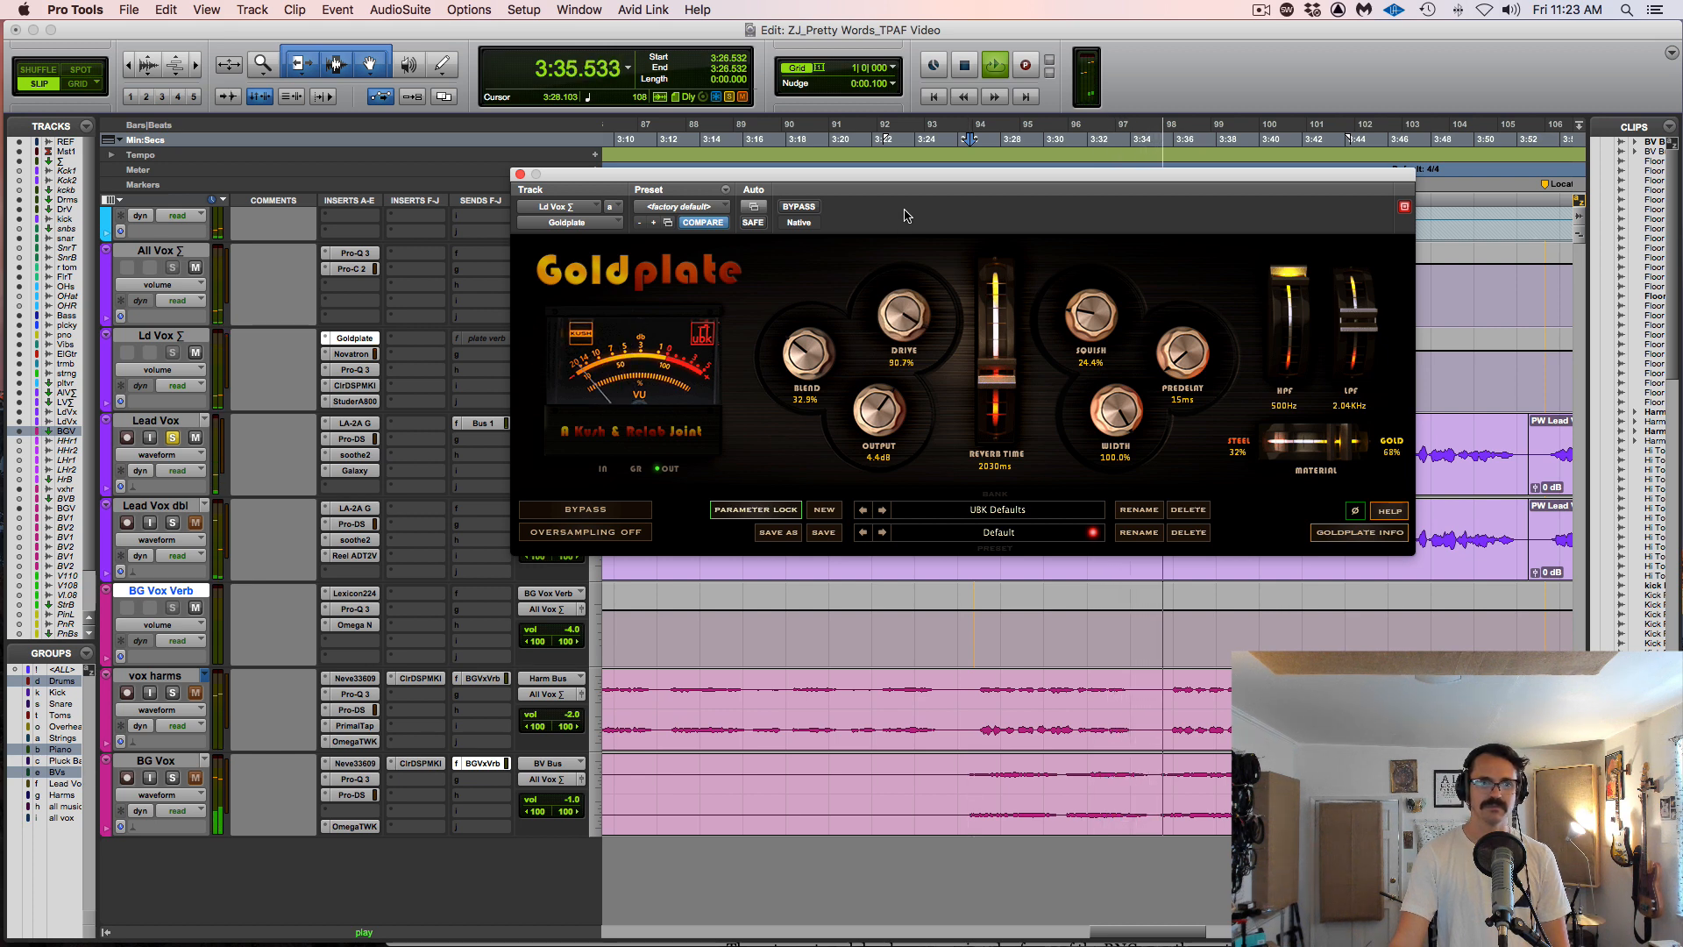
key(space)
drag(905, 216, 899, 313)
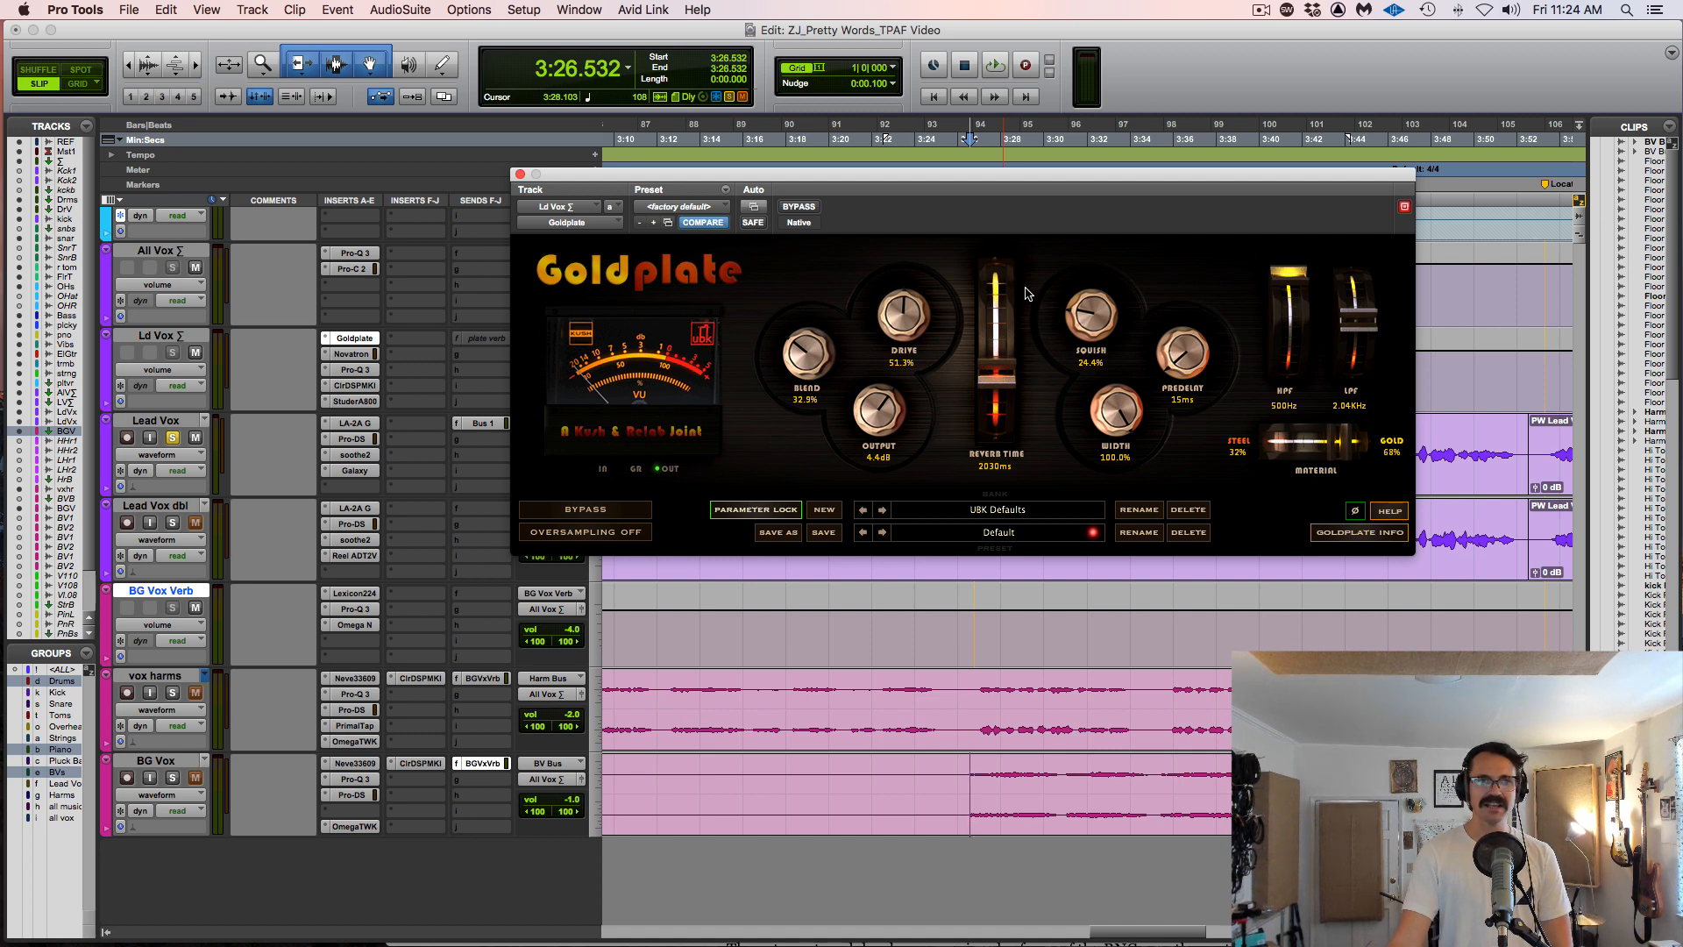
- Close Goldplate and switch the solo from the Lead Vox track to the vox harms track
click(520, 175)
click(173, 438)
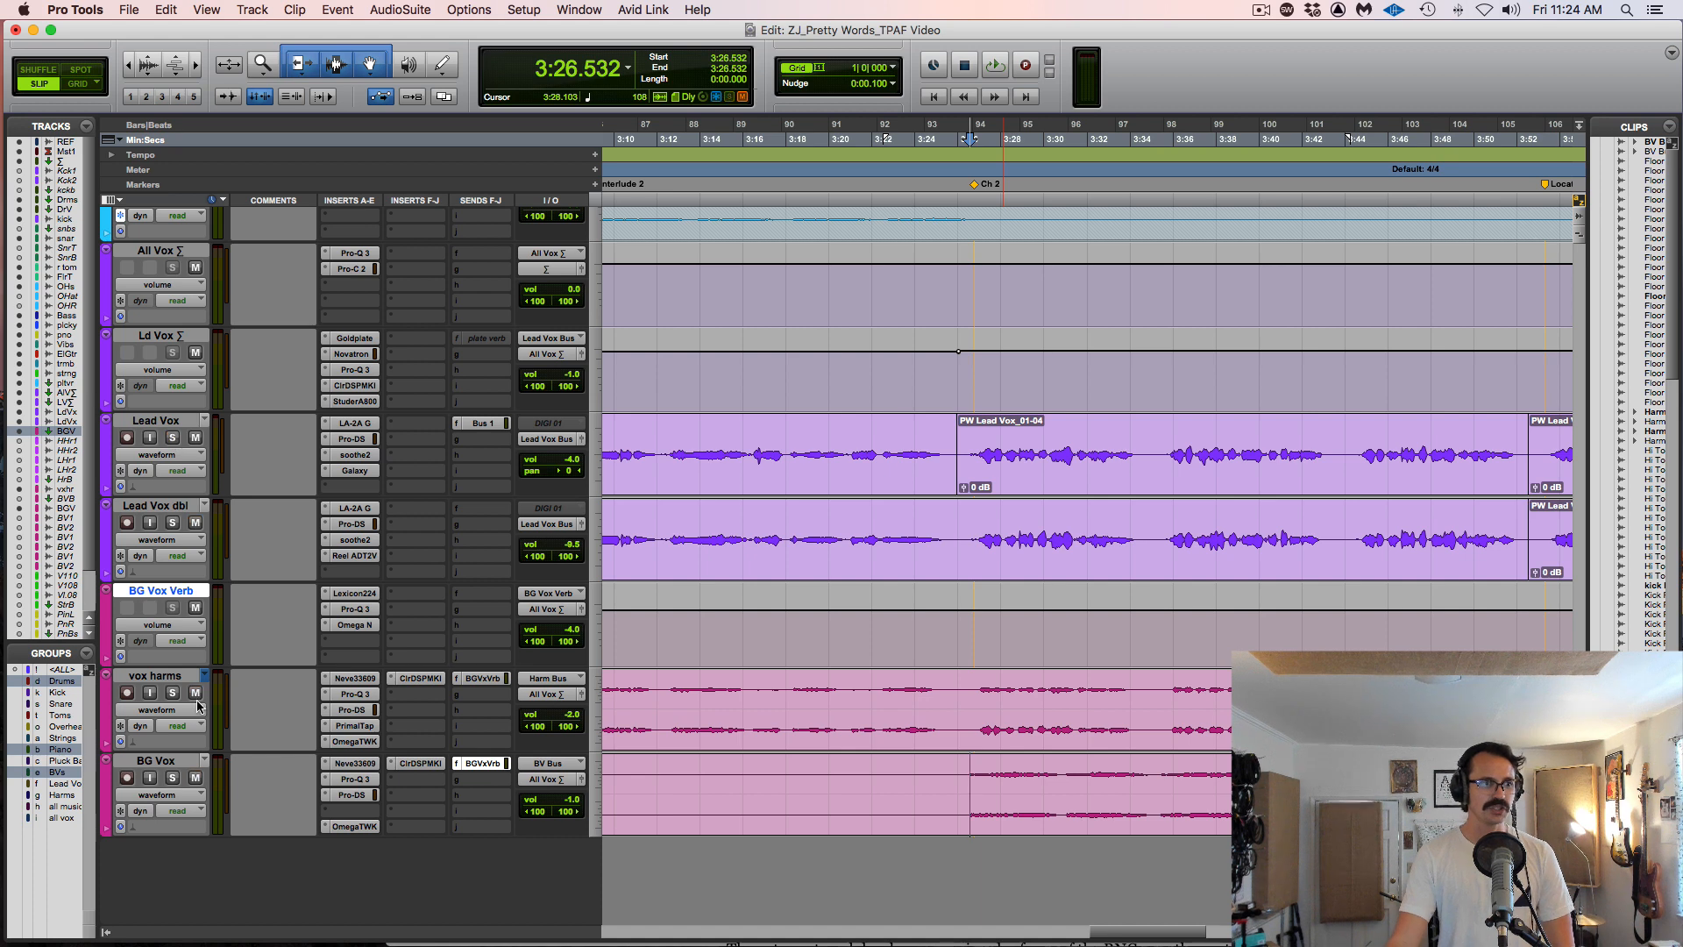
click(171, 693)
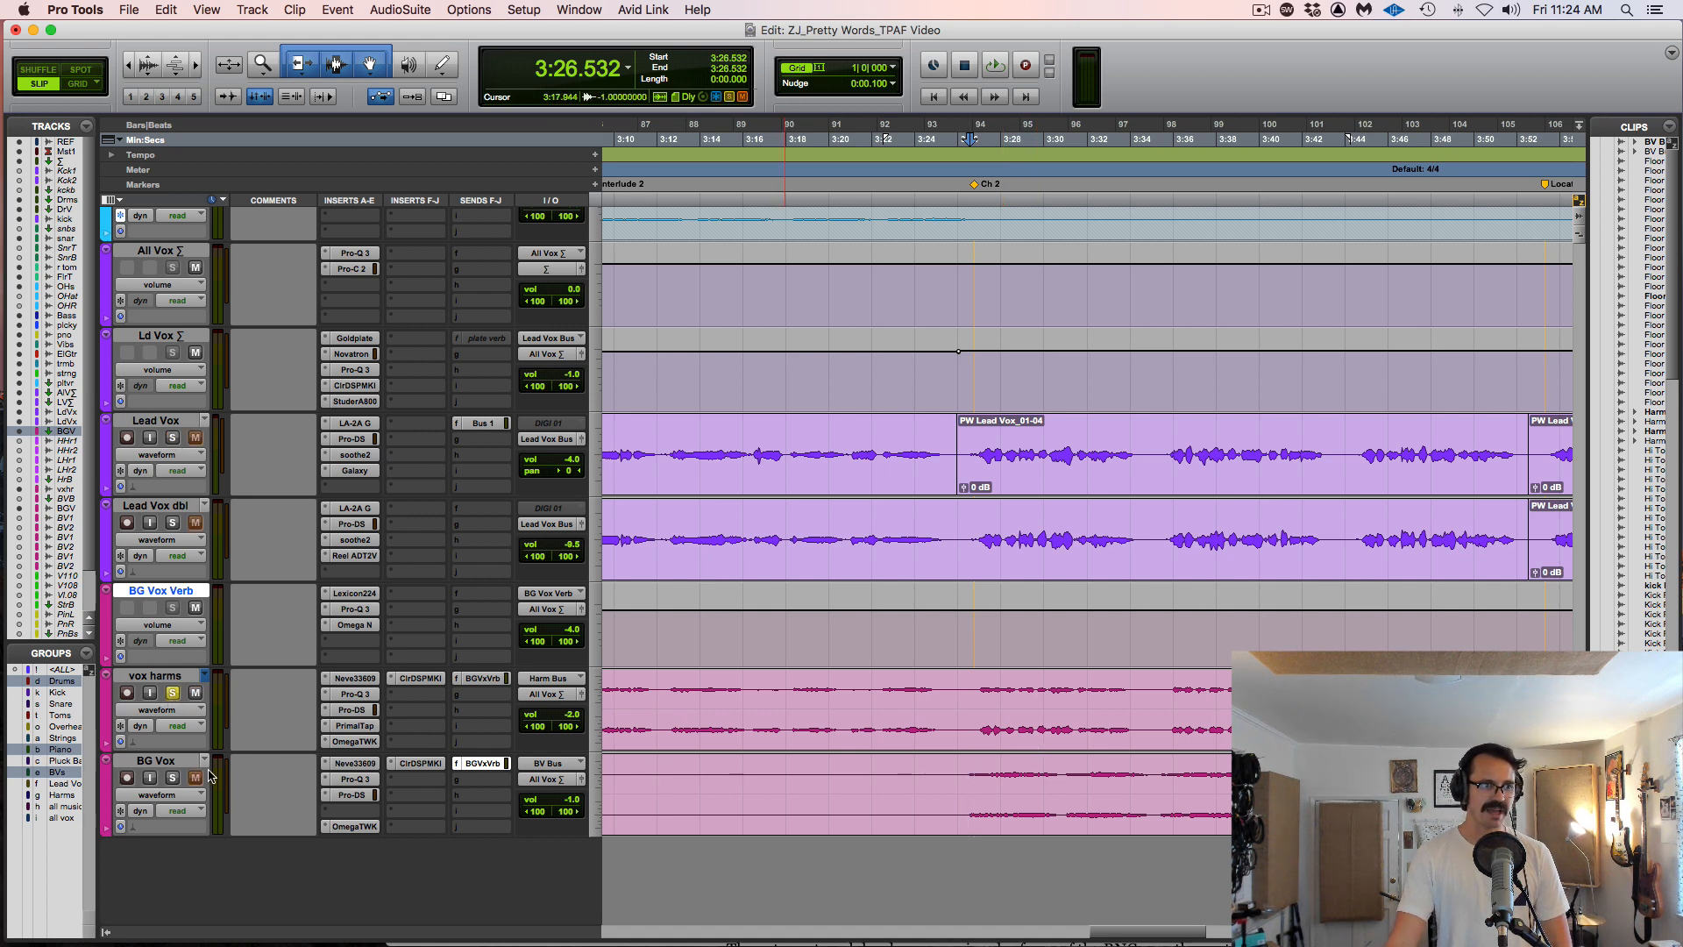
- Open PrimalTap on the vox harms track and bypass it, and mute the BG Vox Verb track
click(355, 726)
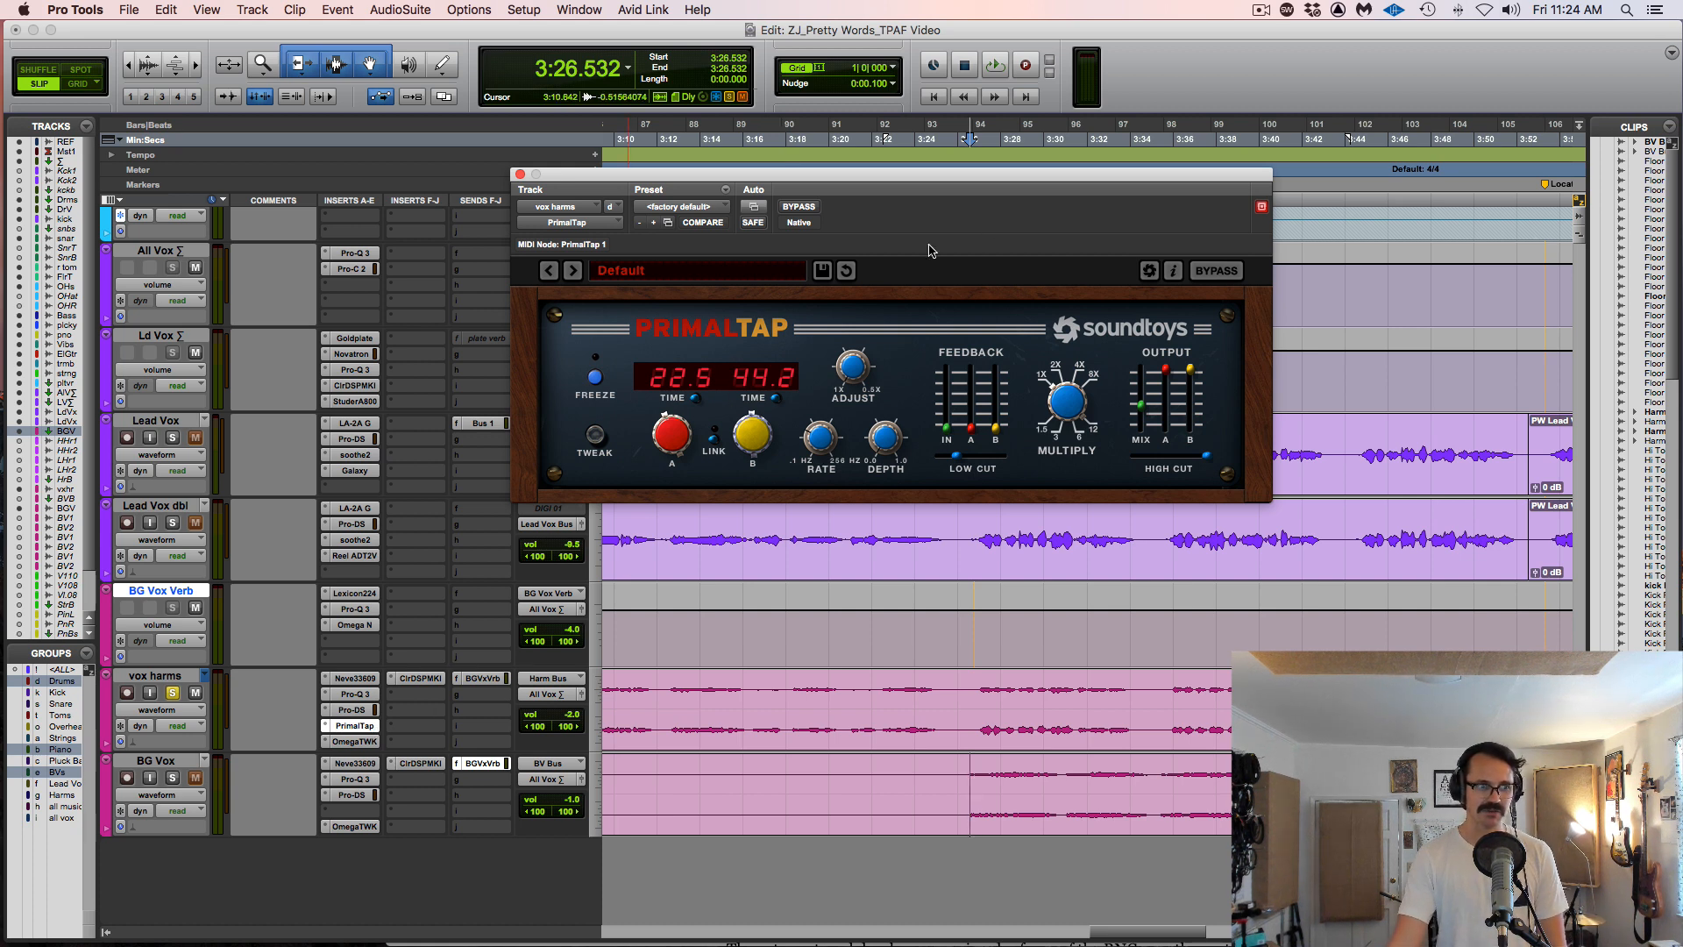
click(197, 608)
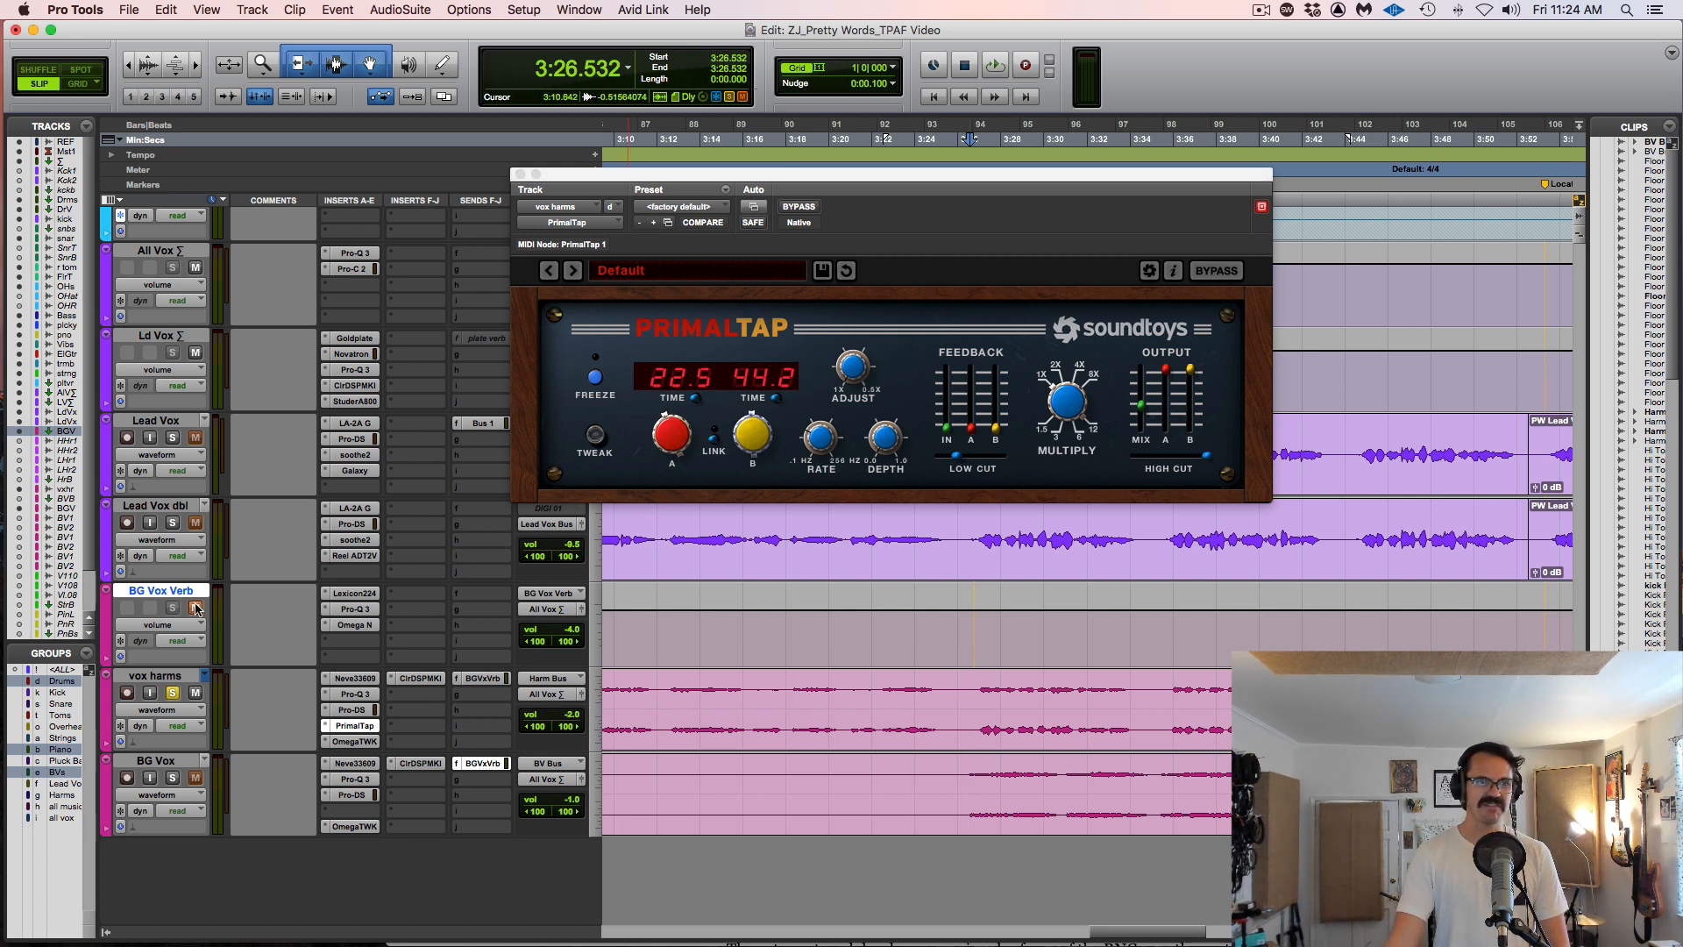
click(796, 207)
click(797, 208)
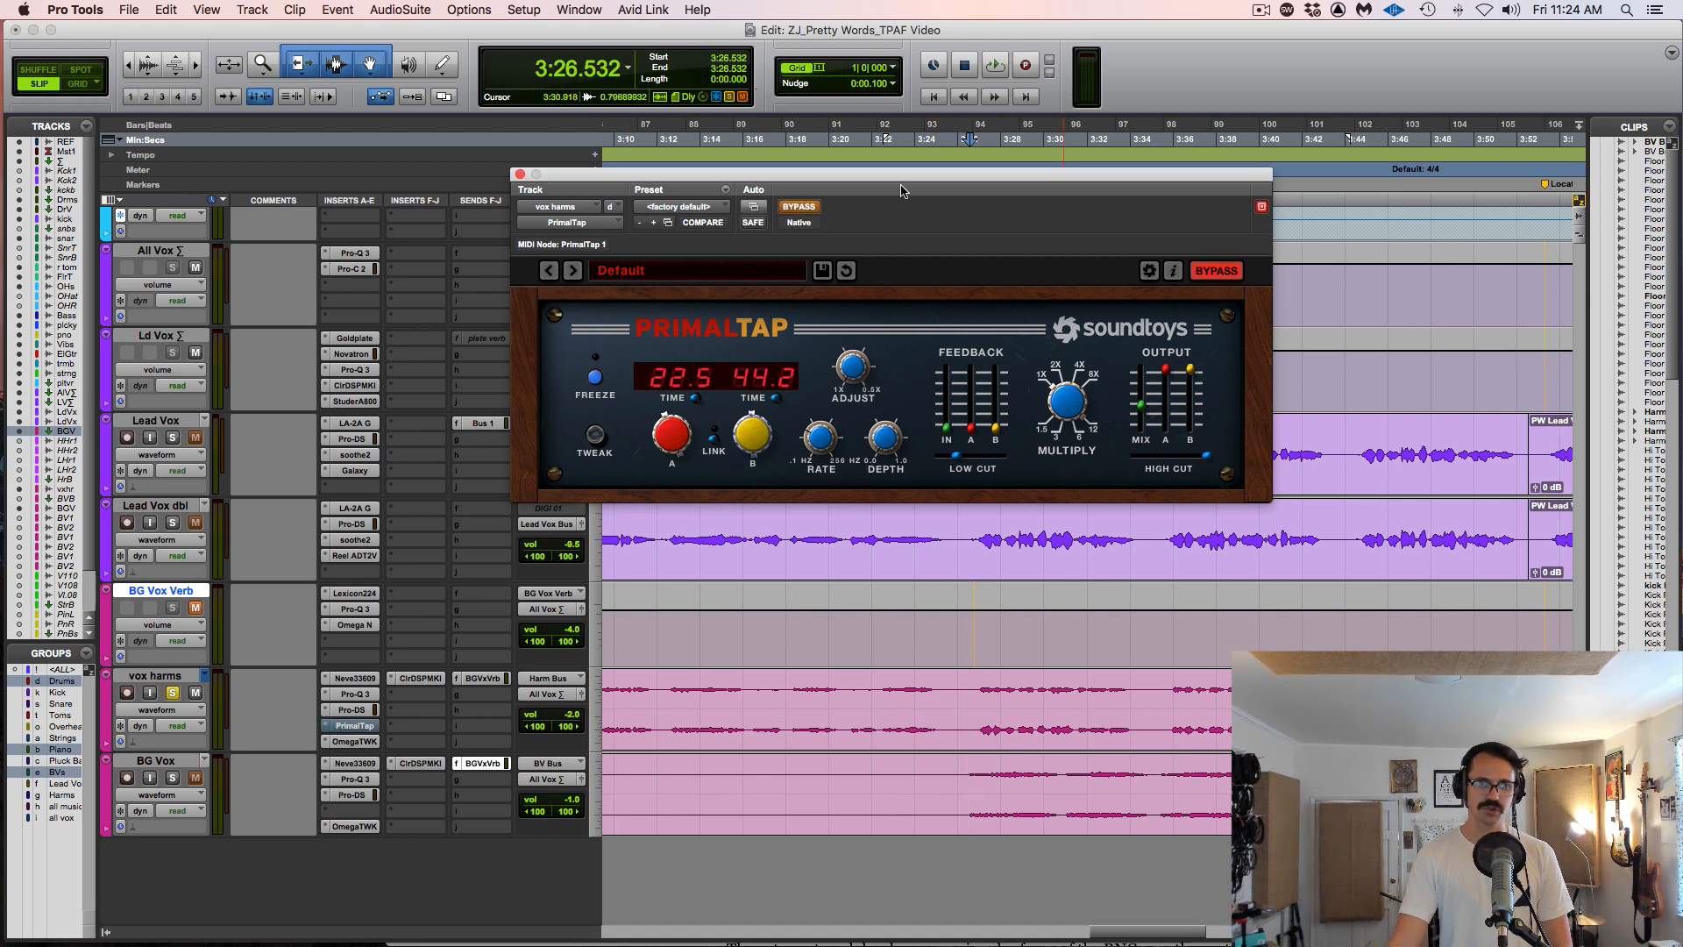
- Play the soloed harmonies, switching PrimalTap from bypassed to active to compare the sound
key(space)
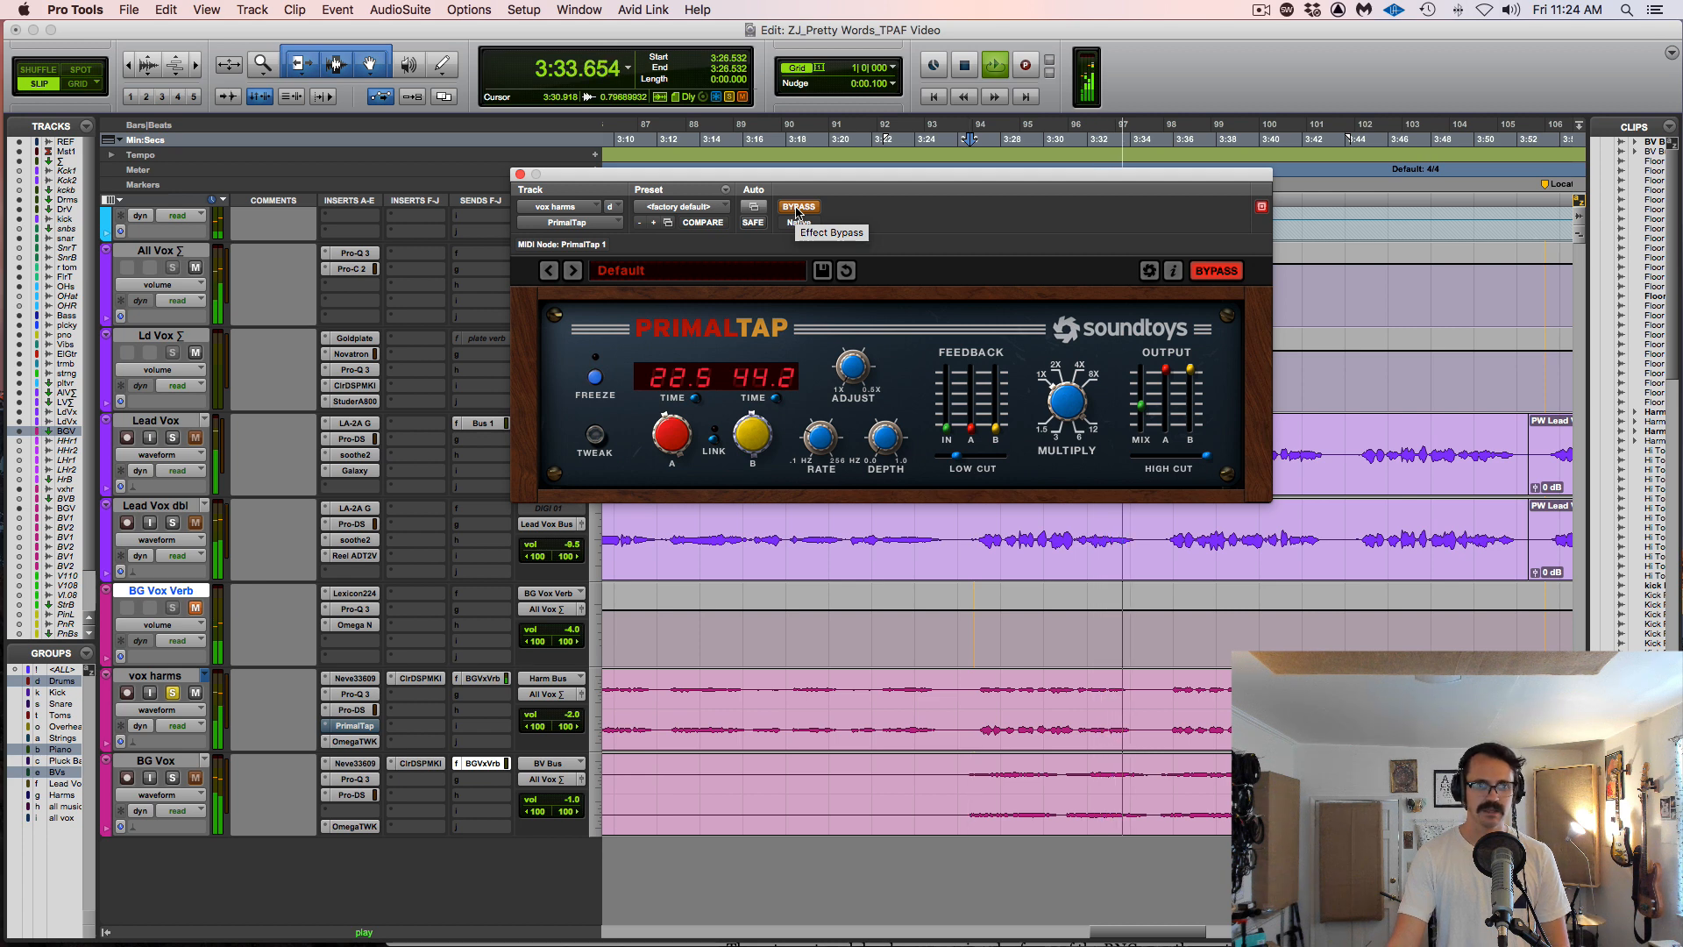
click(797, 208)
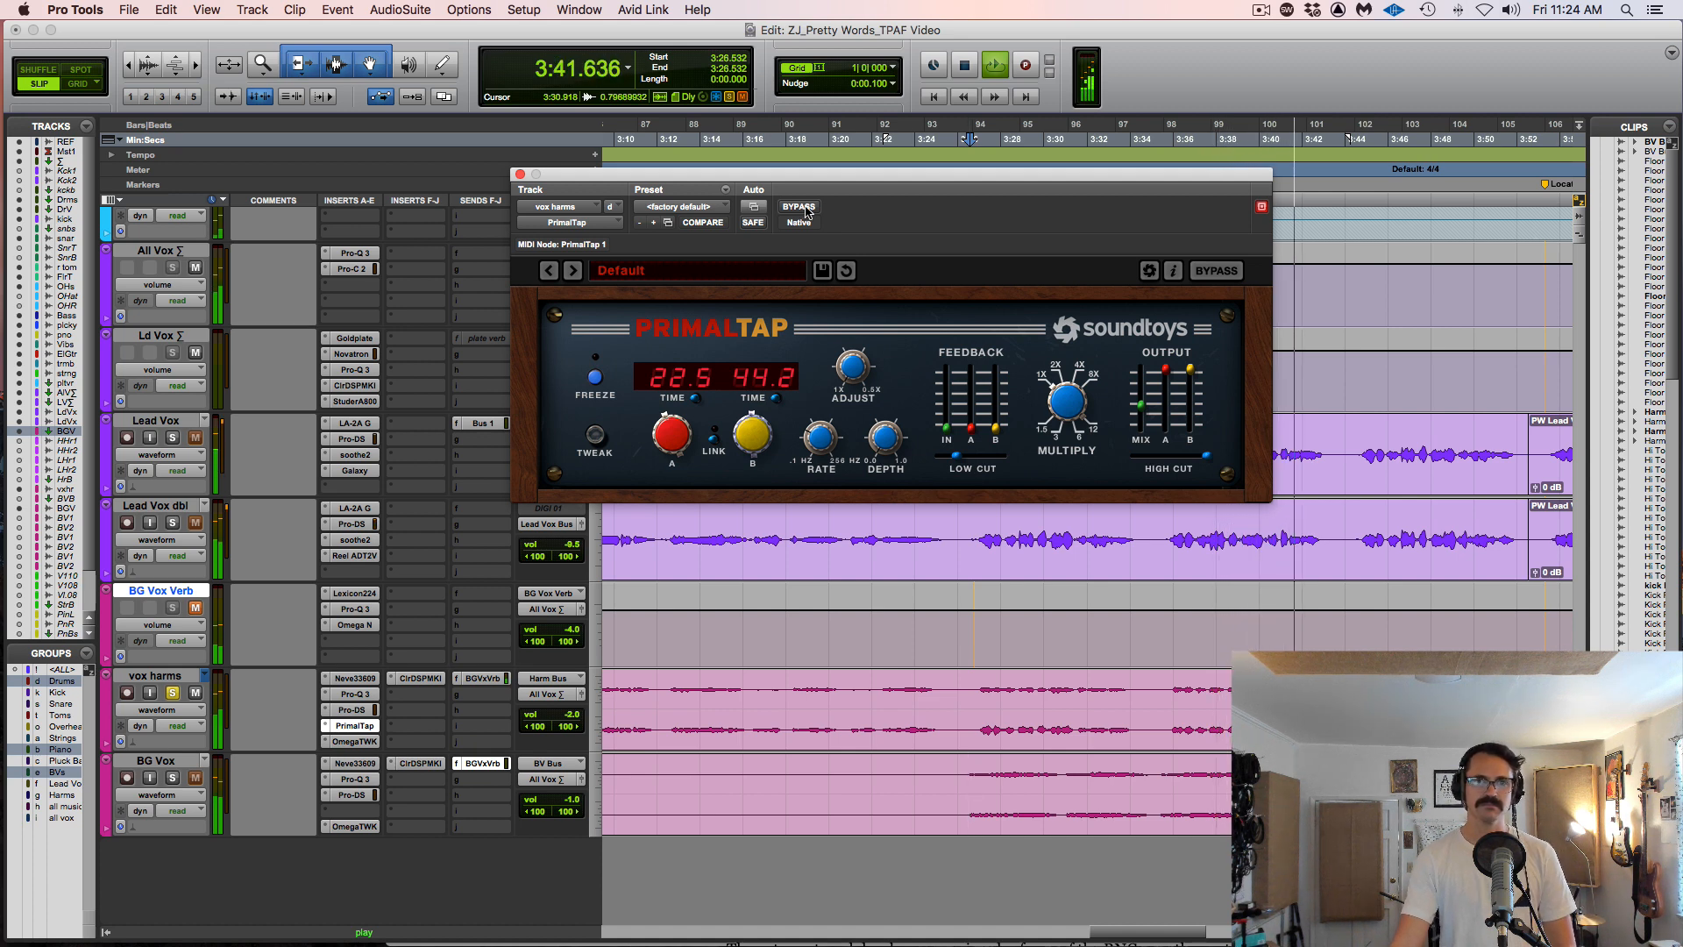
key(space)
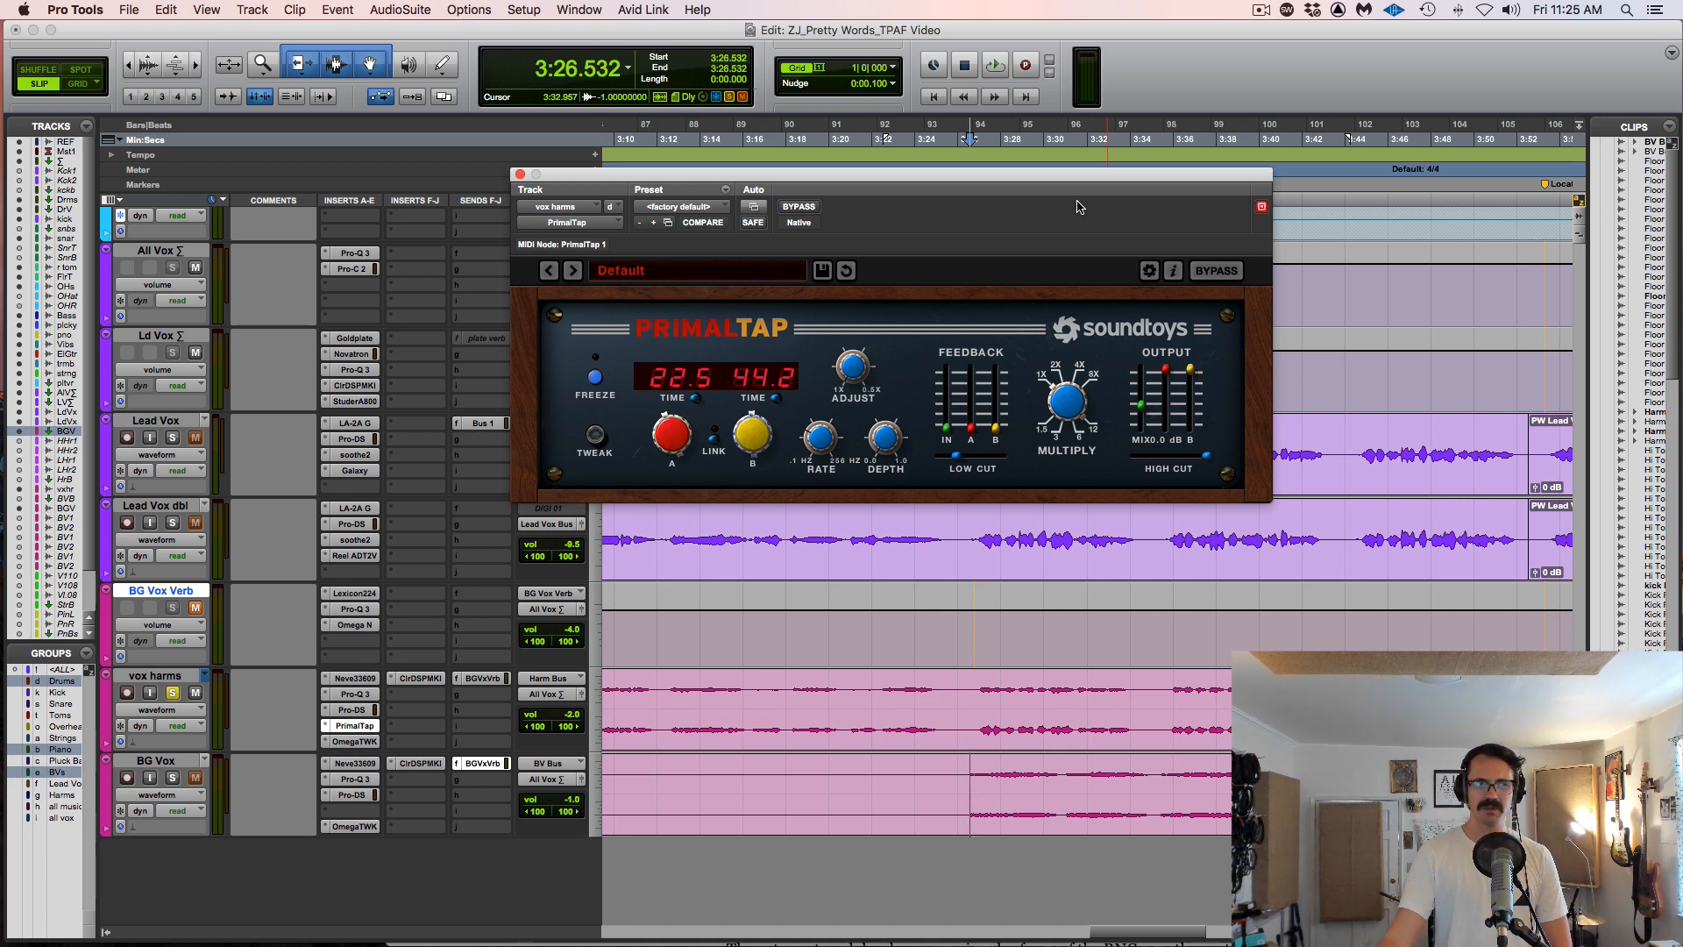
- Bypass PrimalTap, replay the soloed vox harms track, and re-enable the effect mid-playback to hear the difference
click(798, 207)
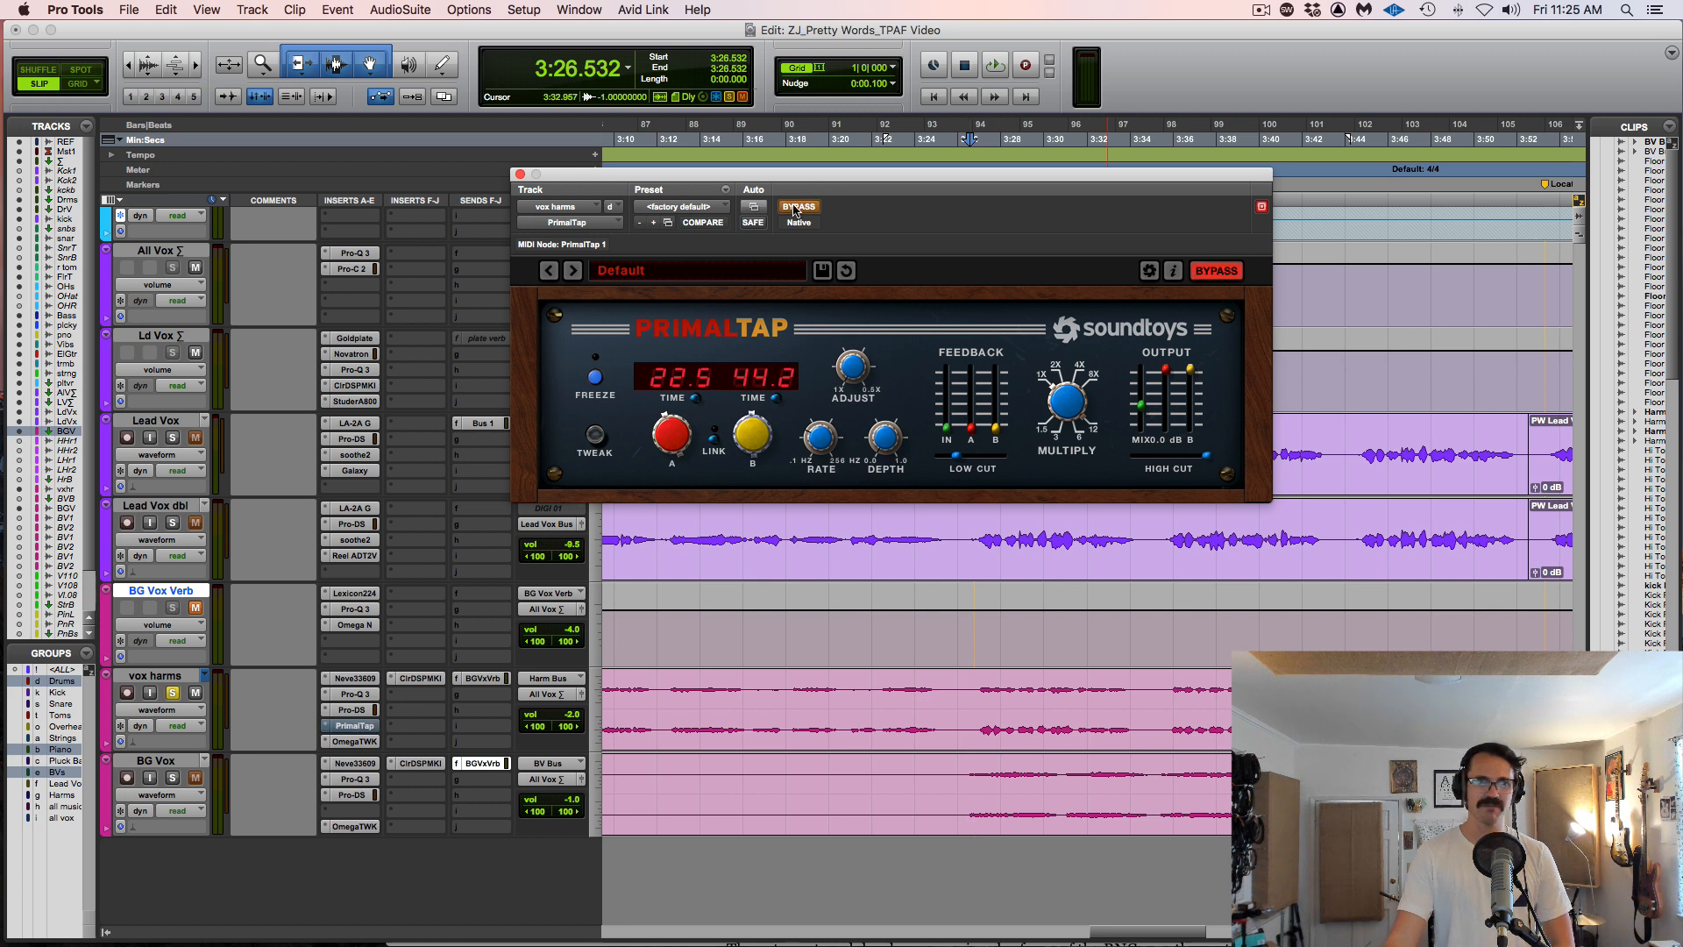
key(space)
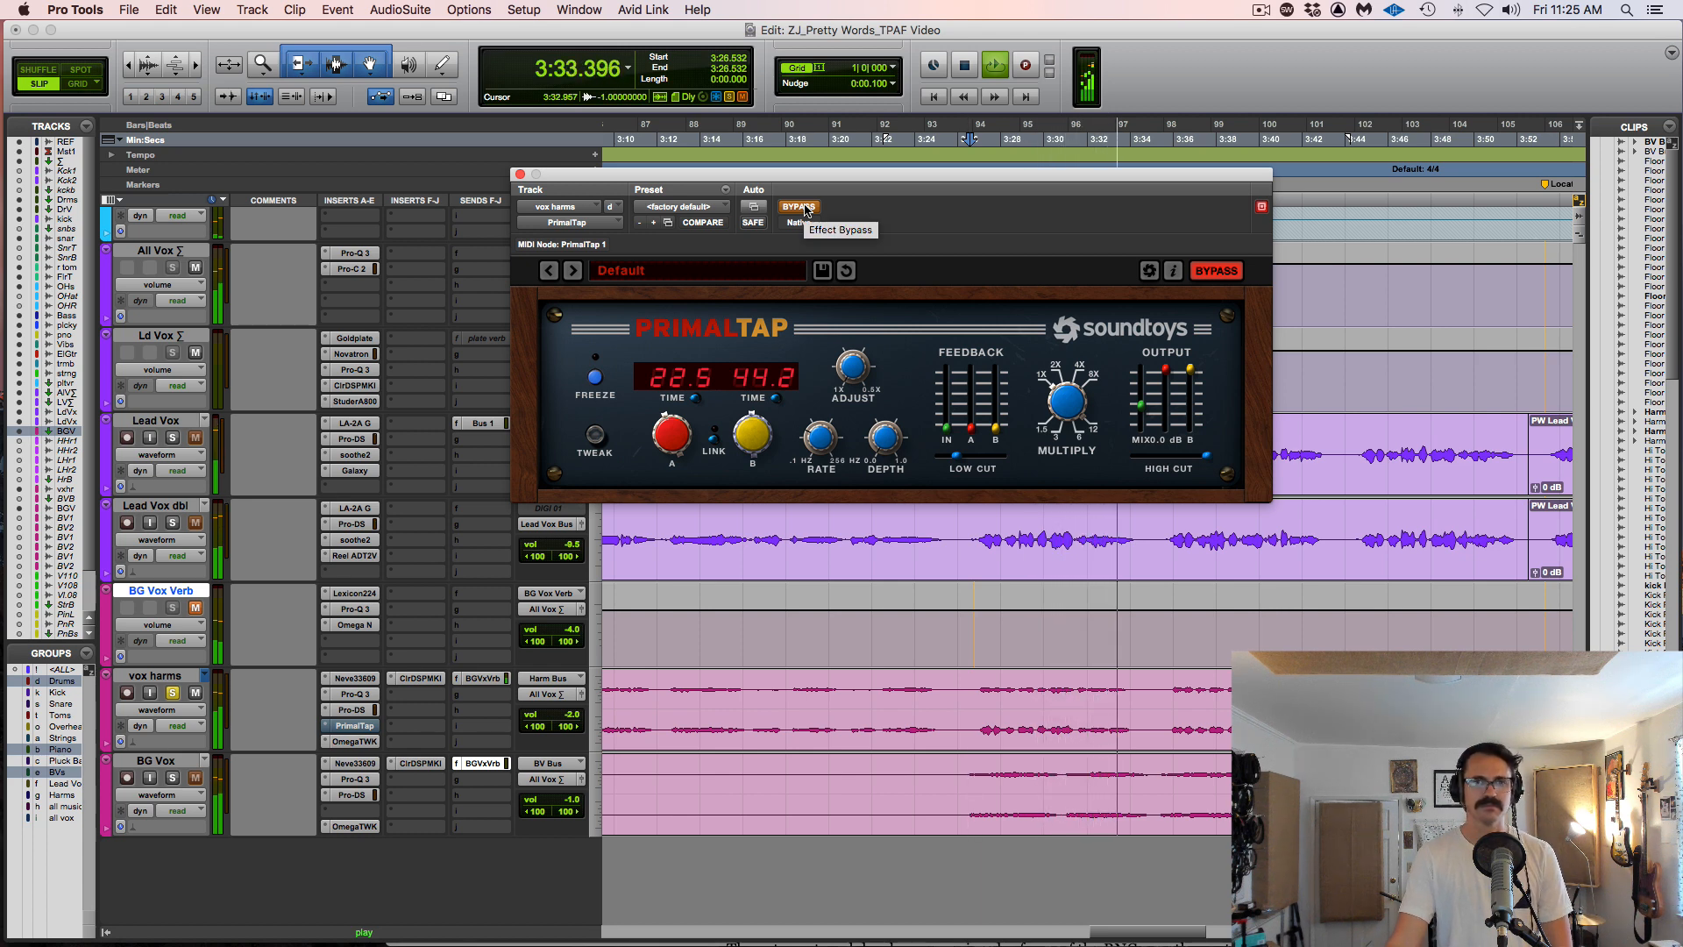
click(805, 210)
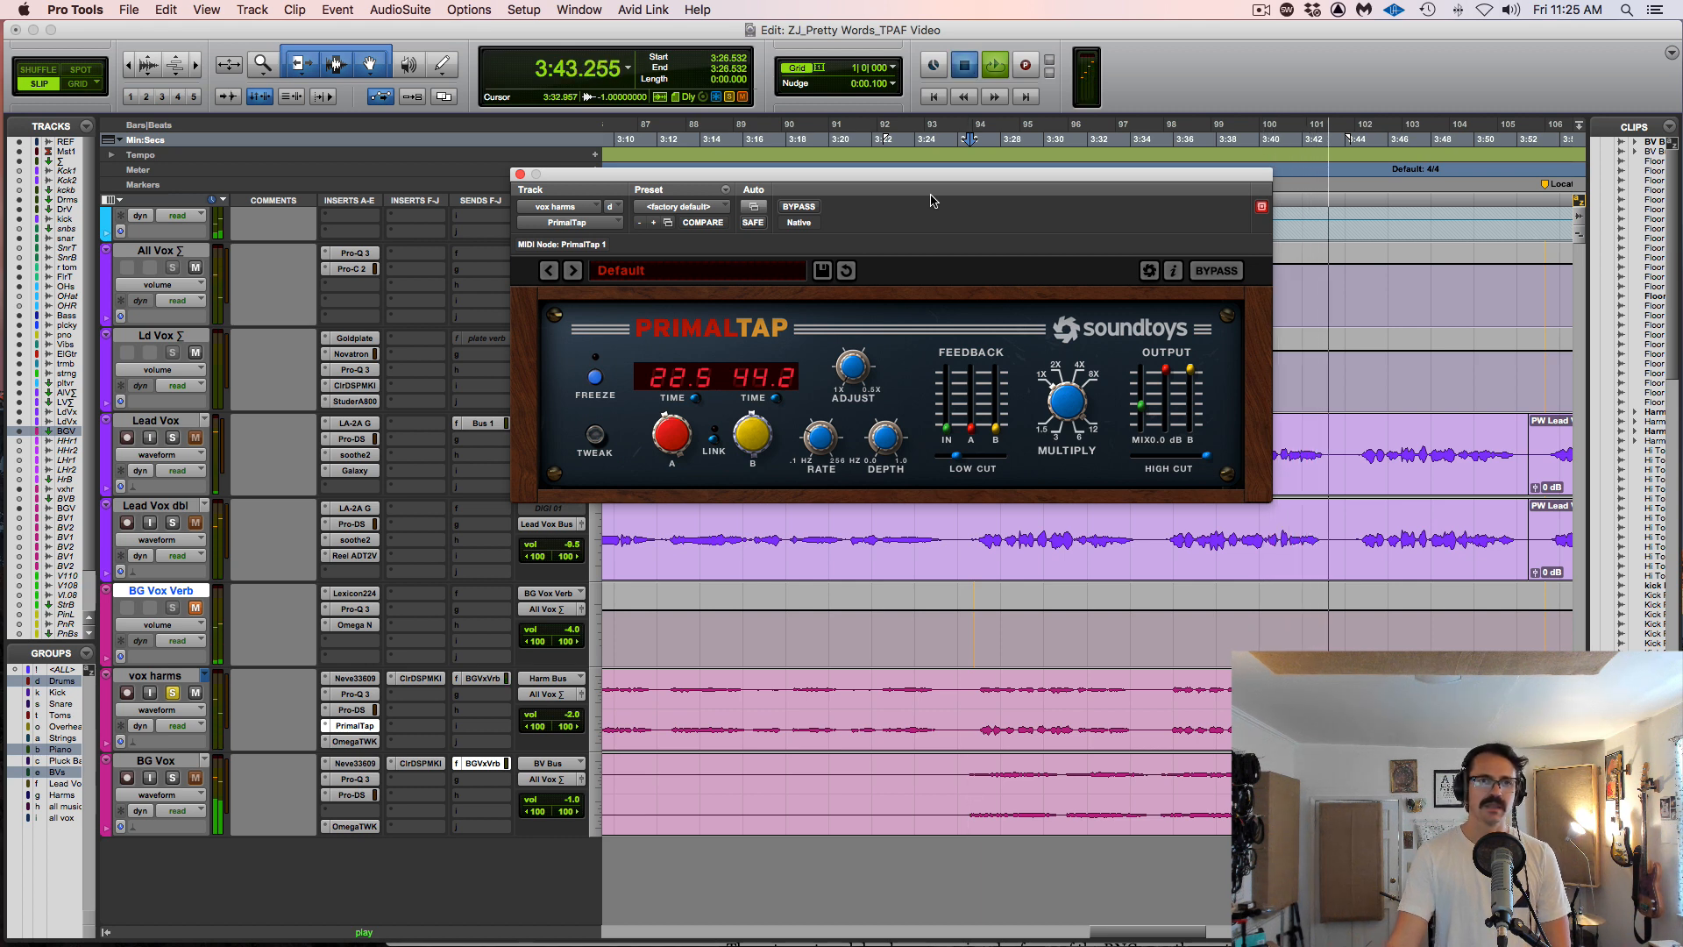
key(space)
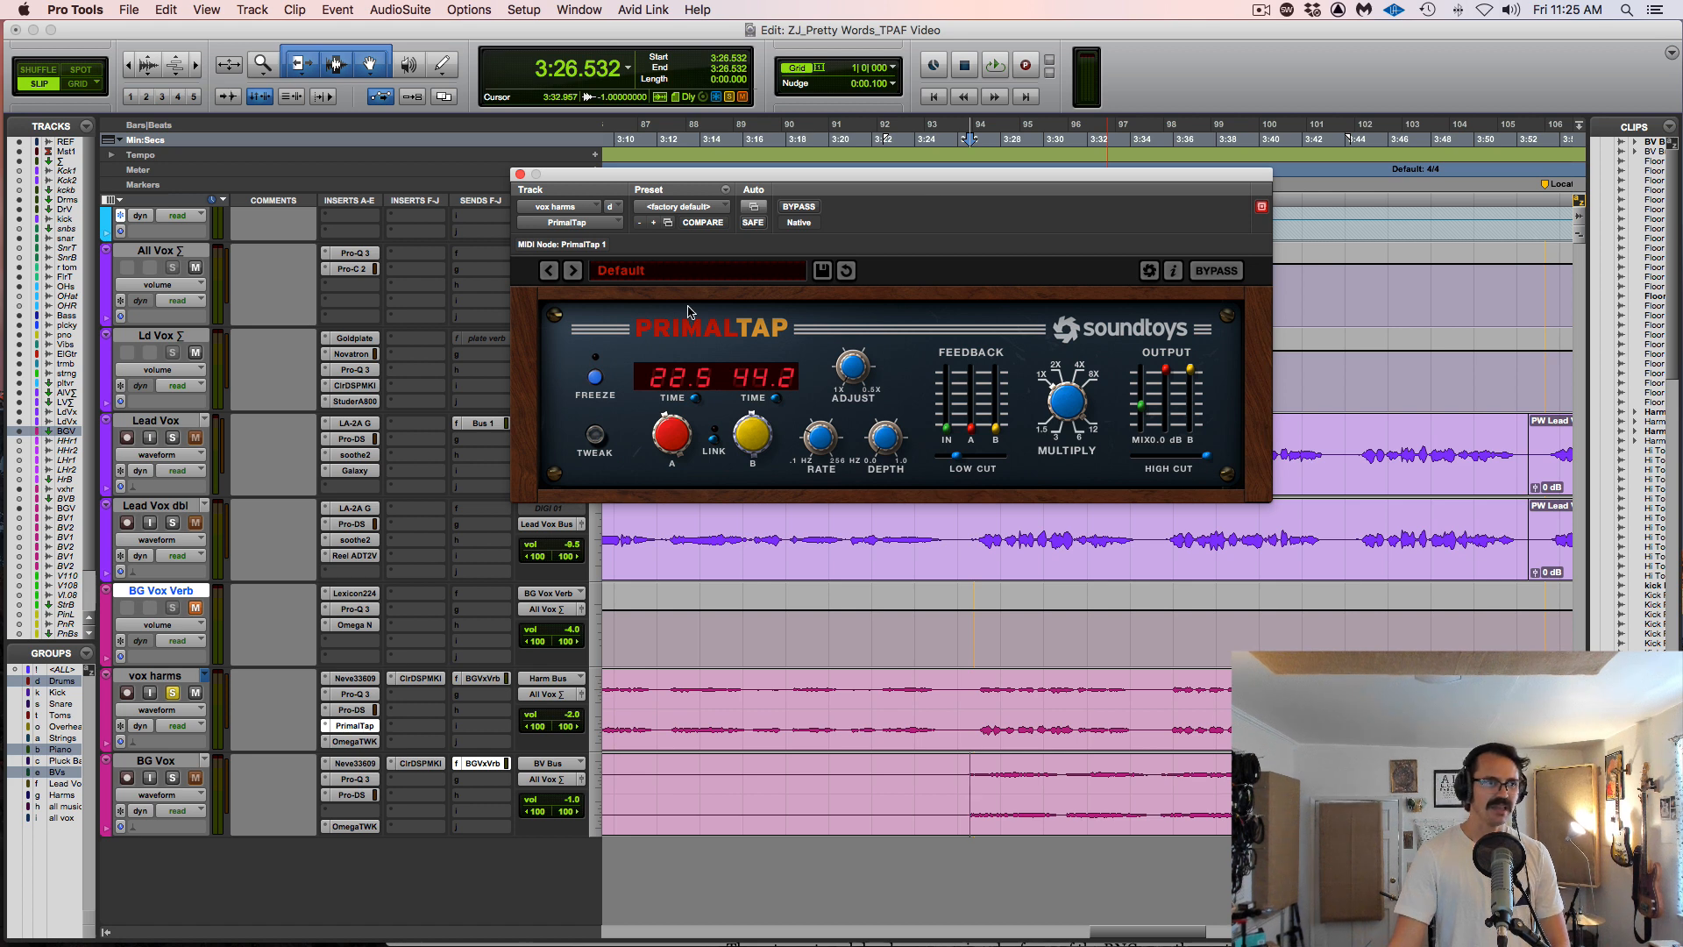
- Unmute BG Vox Verb, solo BG Vox alongside vox harms, and bring up the Lexicon 224 reverb
click(196, 607)
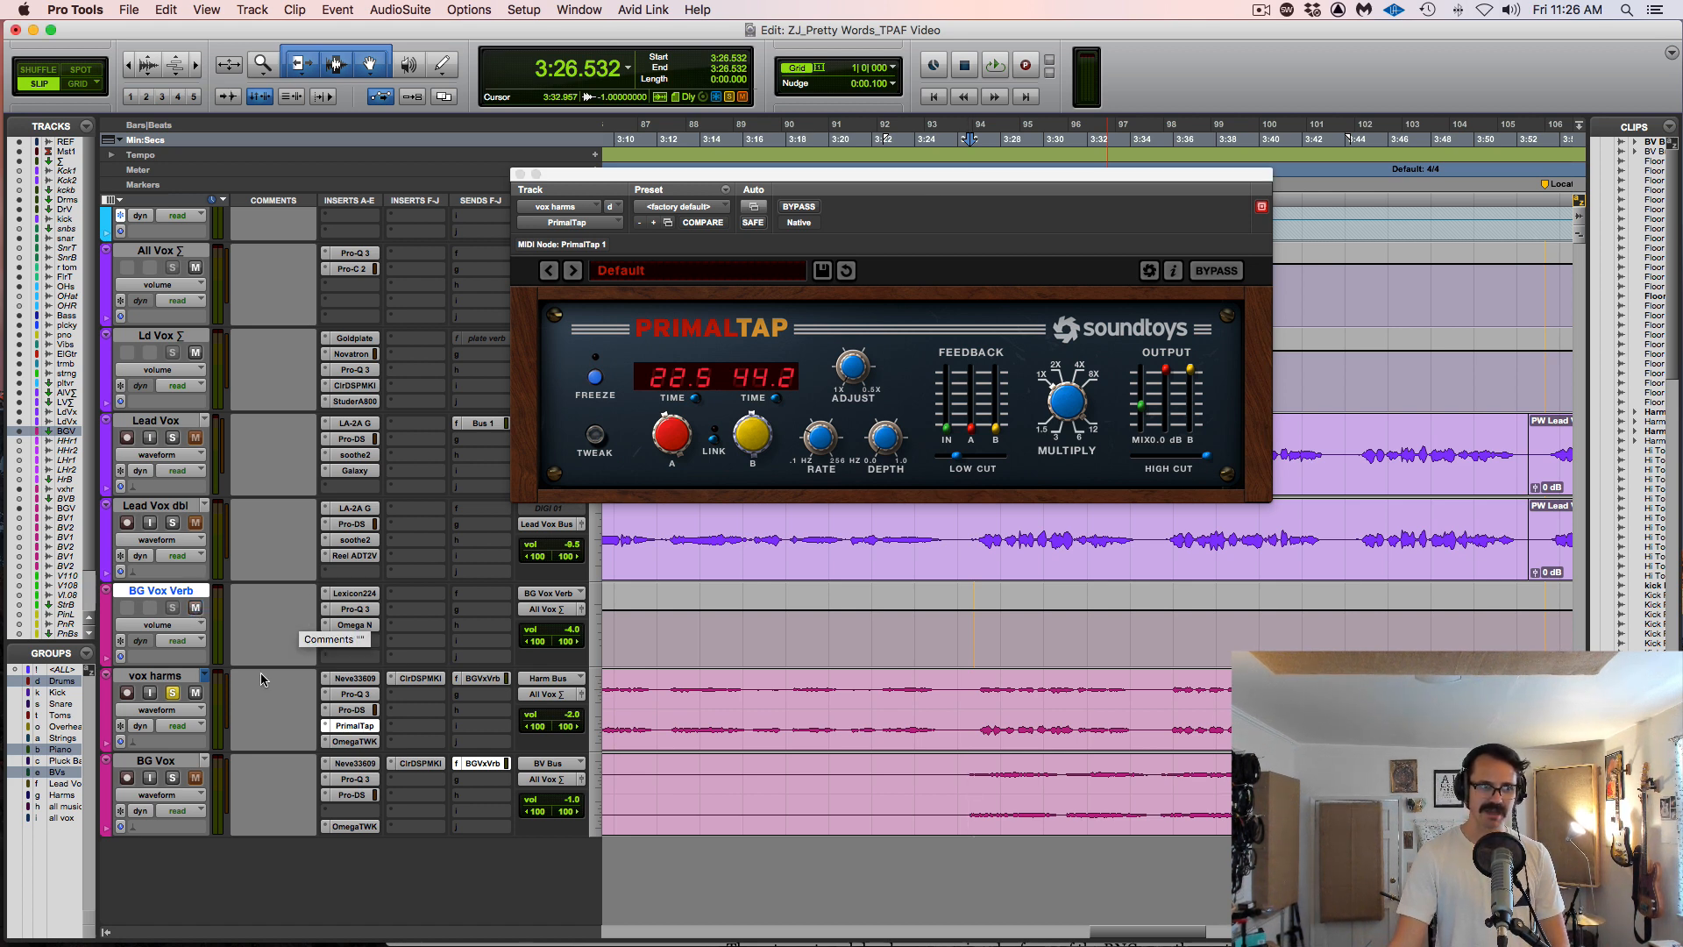
click(173, 779)
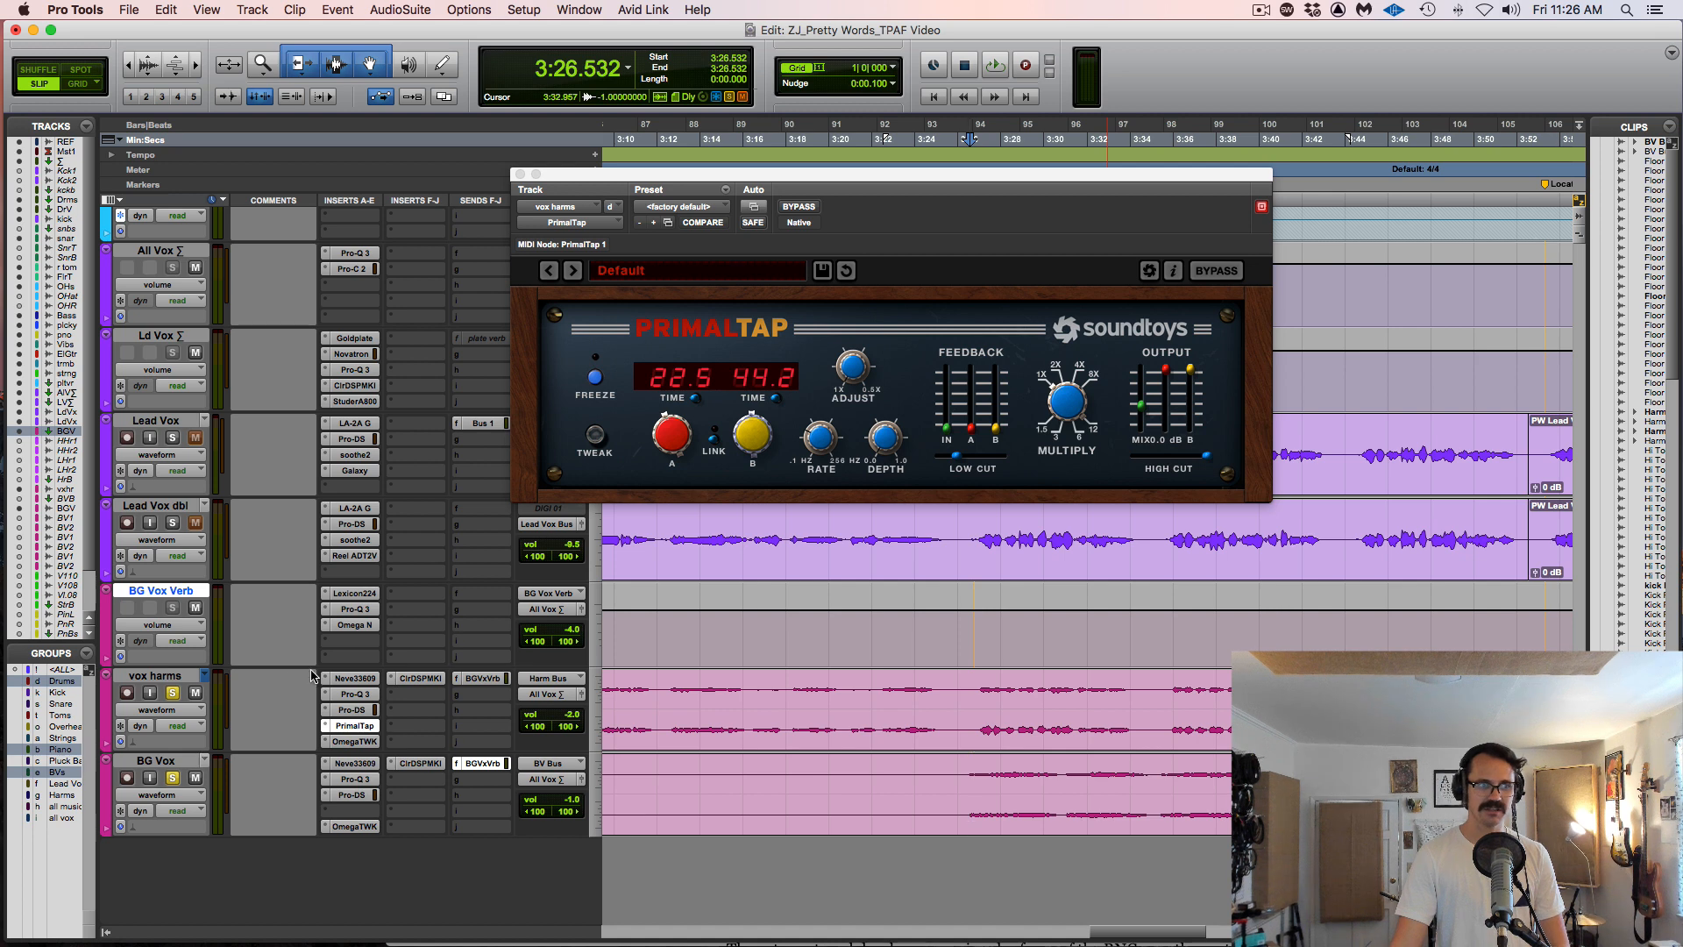
click(365, 600)
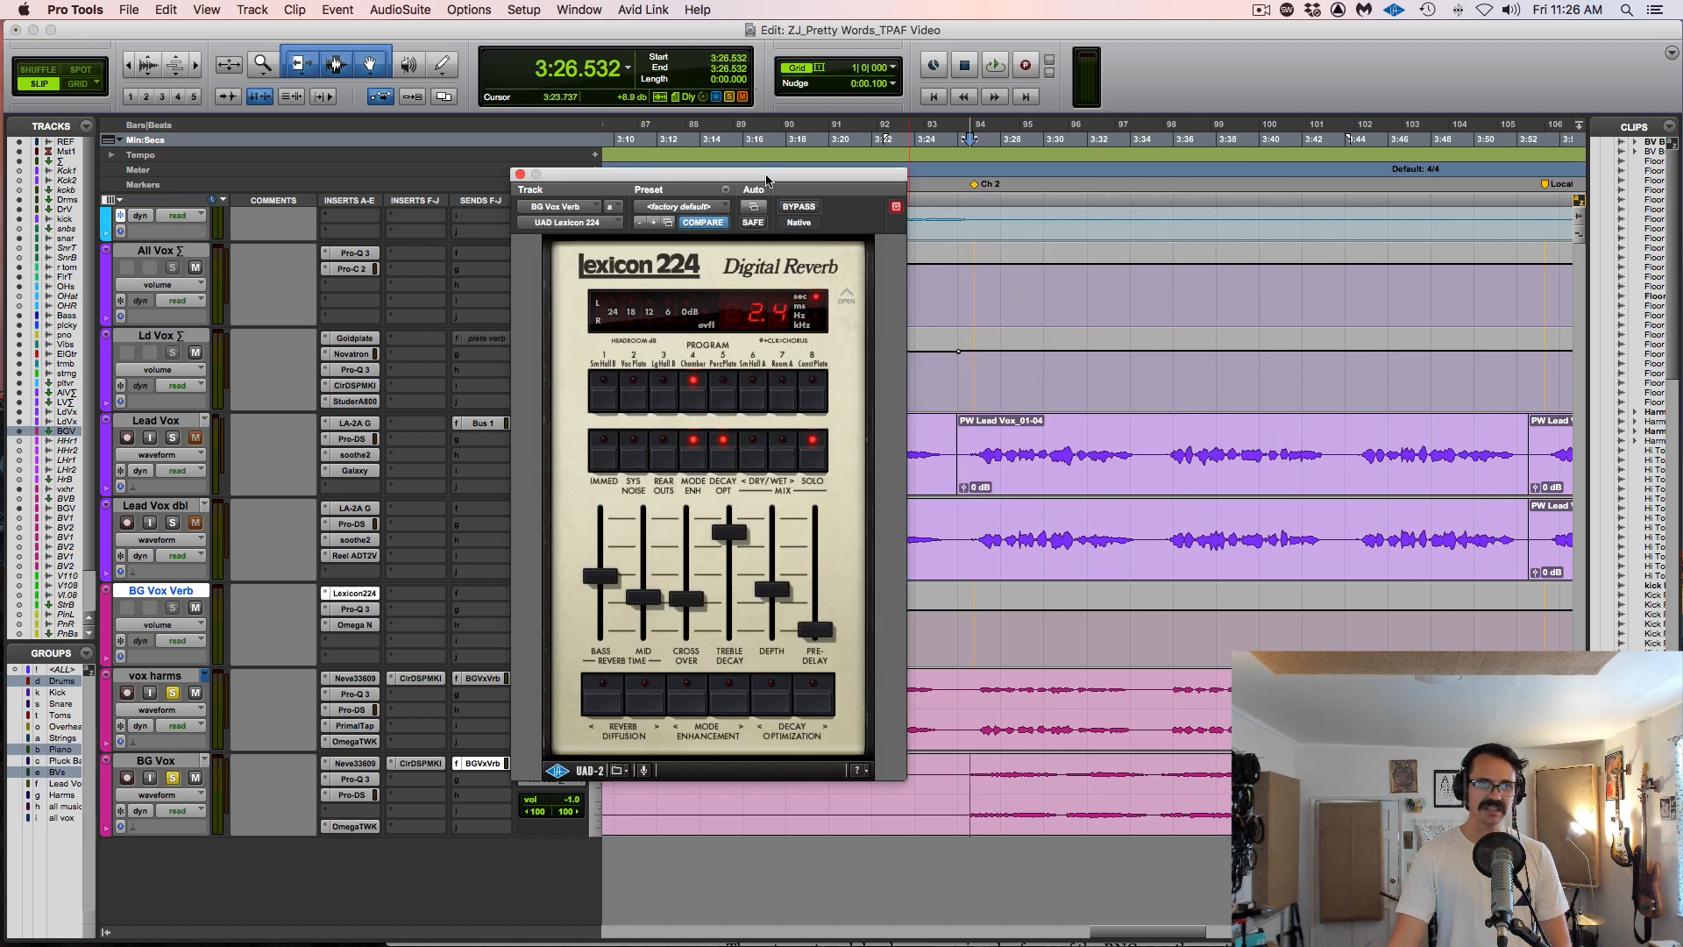
drag(768, 180, 859, 109)
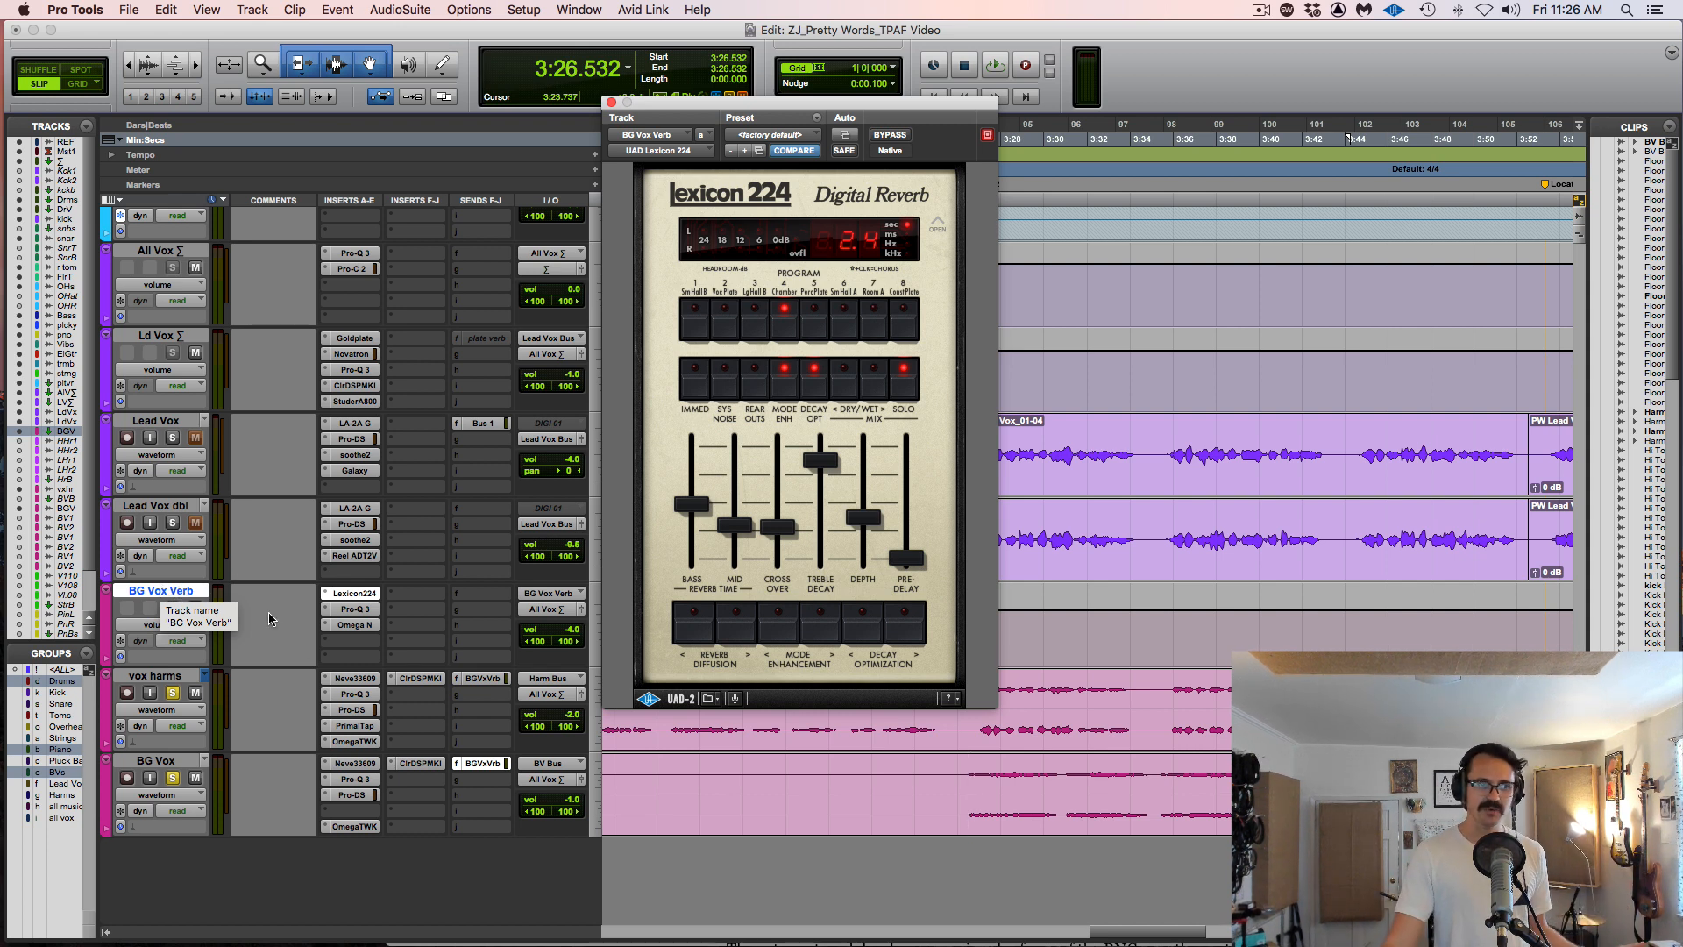
- Examine the send levels feeding BG Vox Verb from the vox harms and BG Vox tracks
click(478, 679)
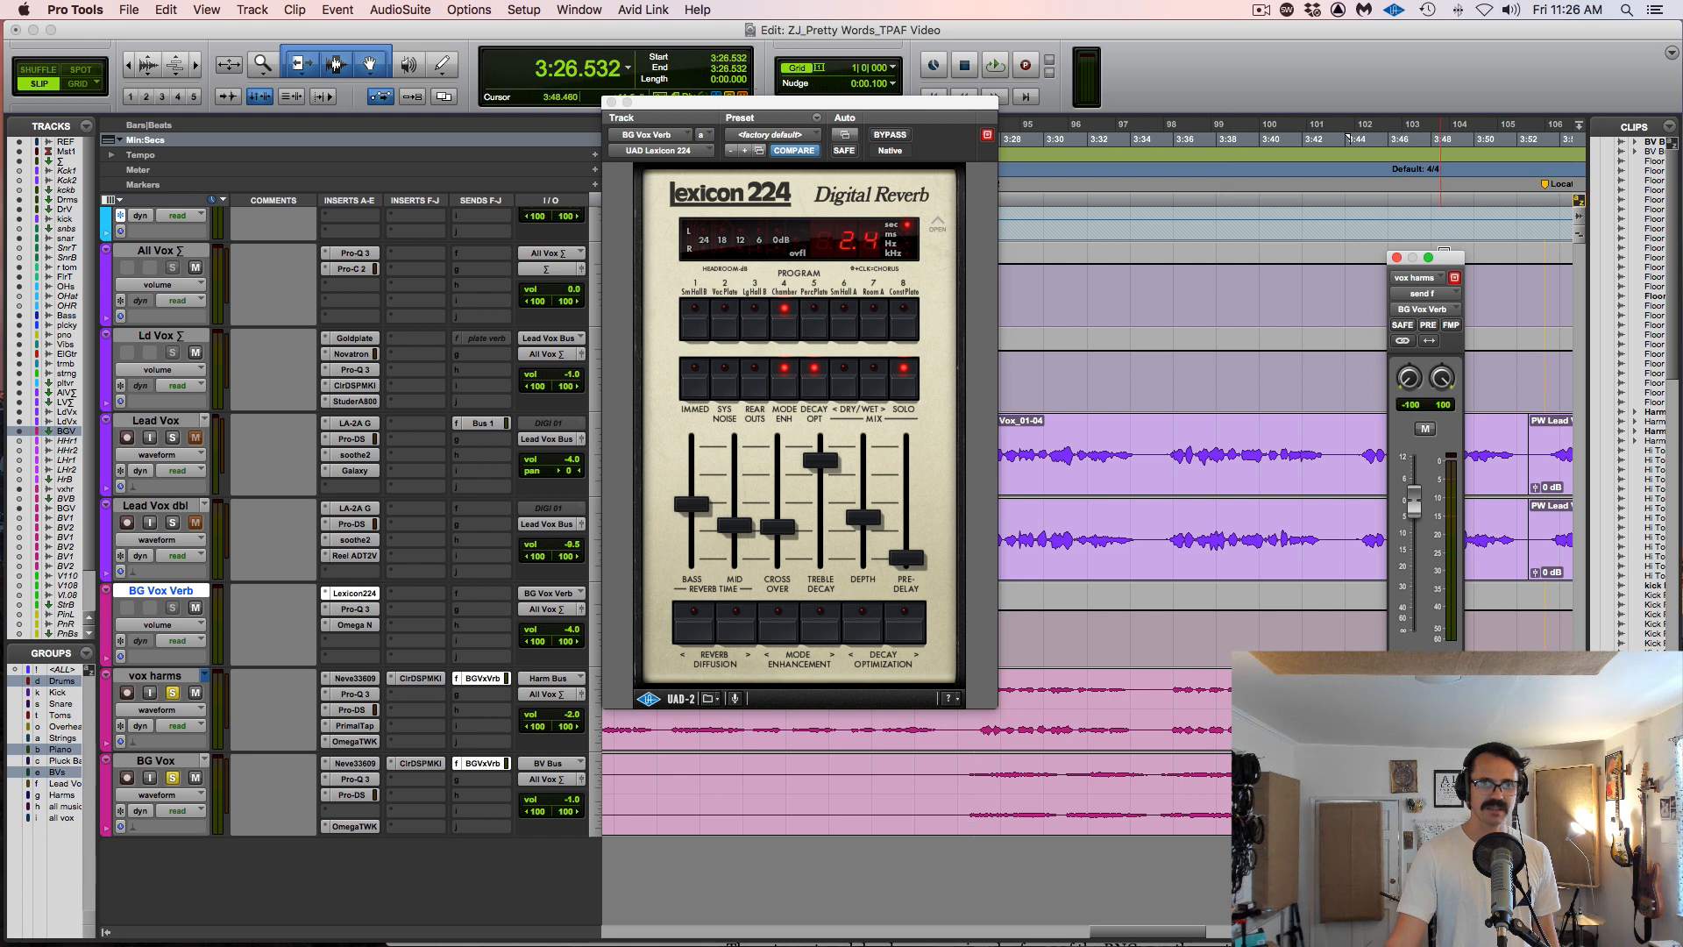
drag(1447, 260, 352, 265)
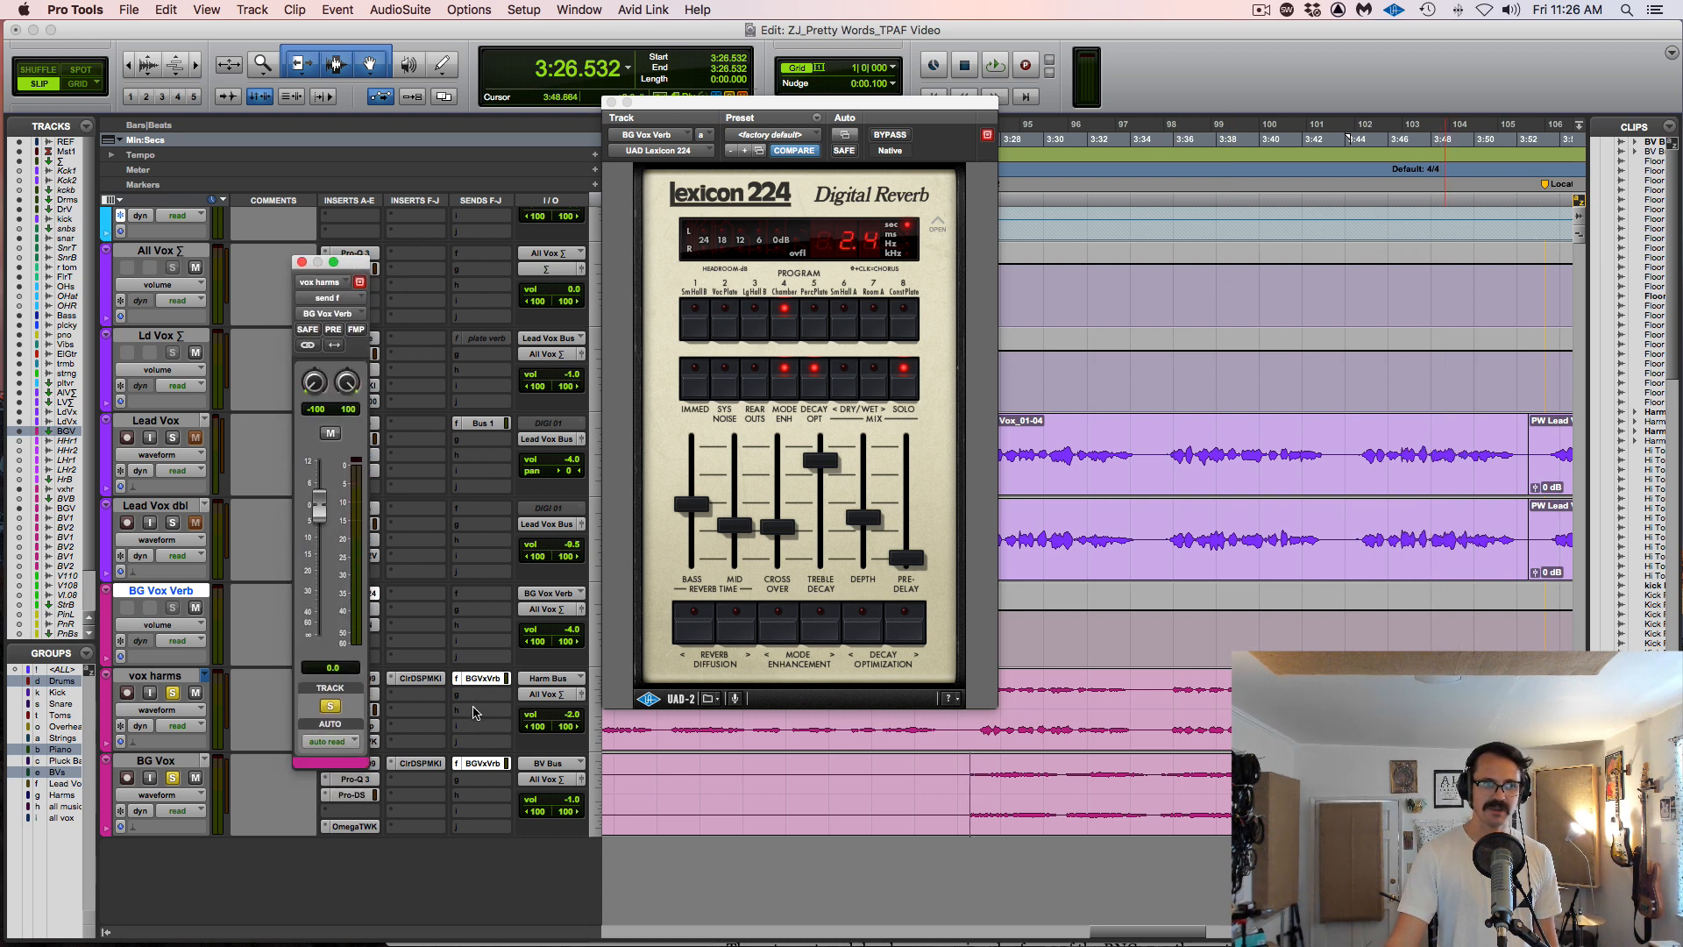
click(302, 261)
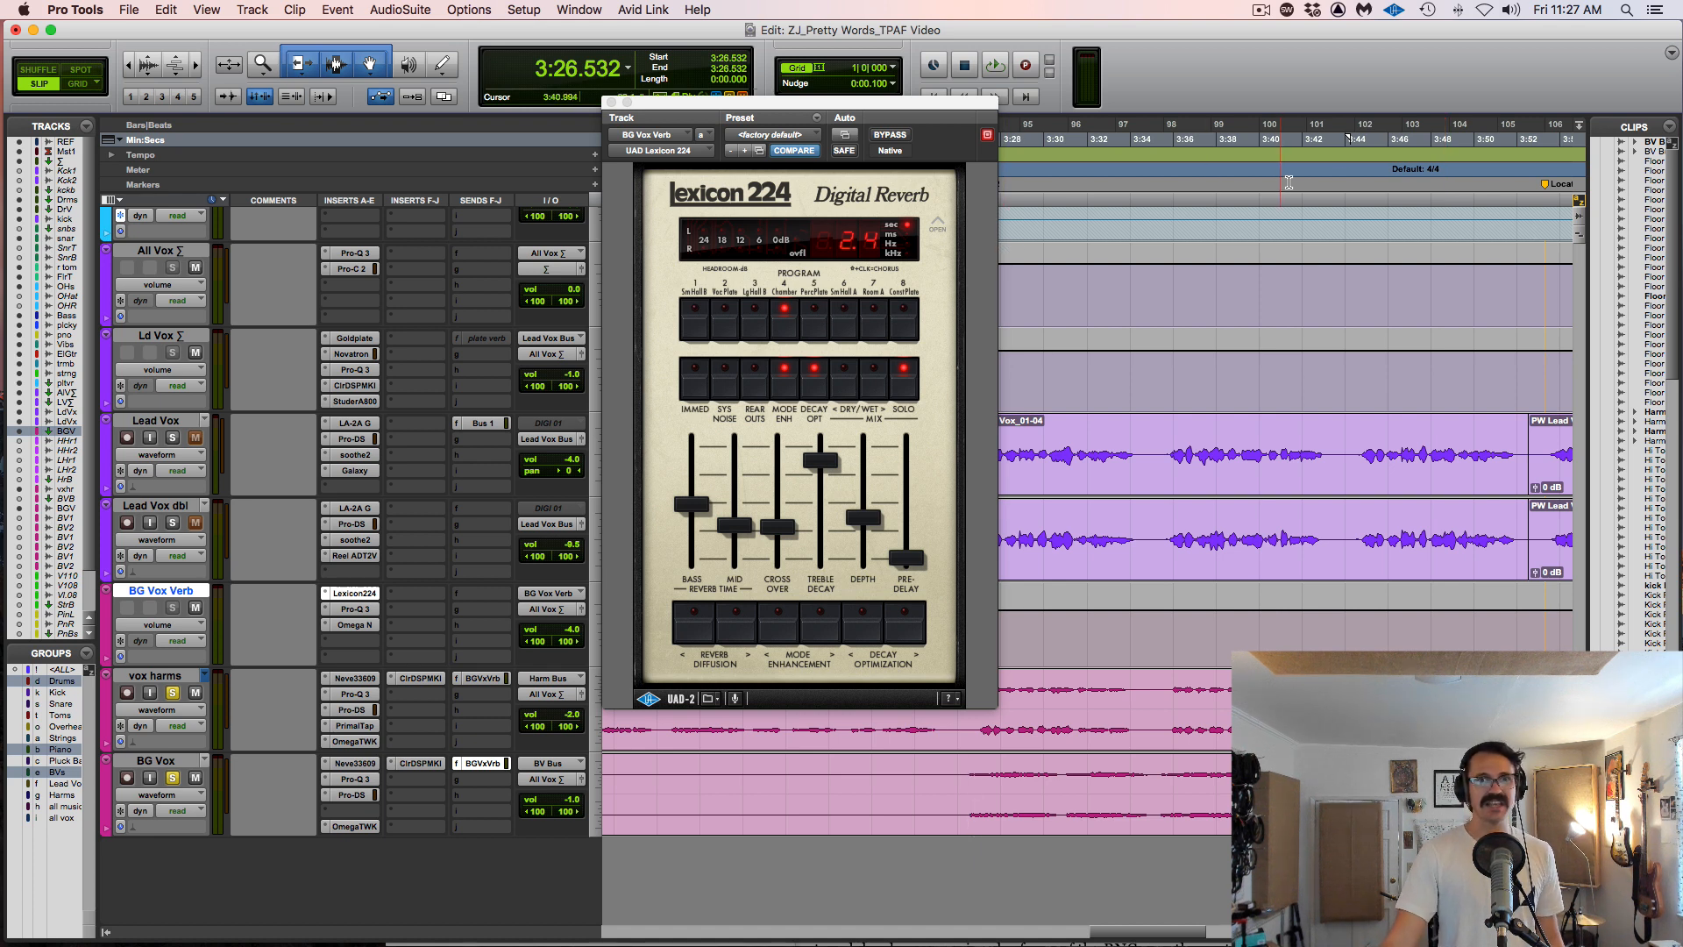
drag(1682, 127, 1095, 158)
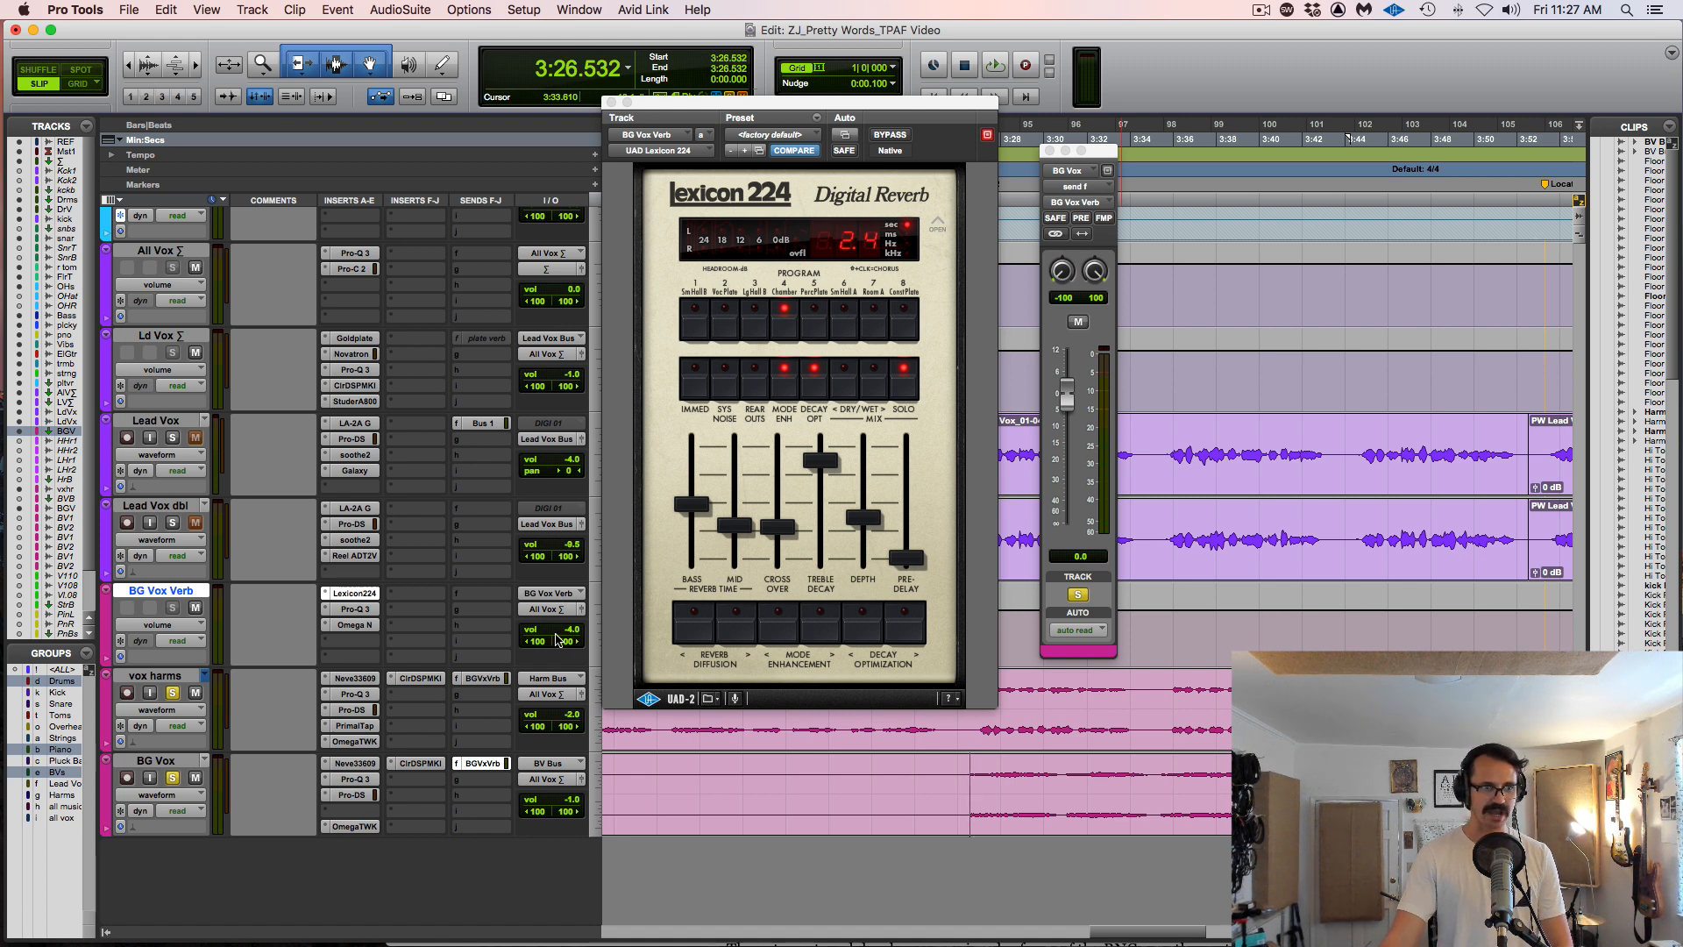
- Lower the BG Vox Verb volume to -∞, play the backing vocals, and return the volume to -4.0 during playback
drag(573, 628, 581, 706)
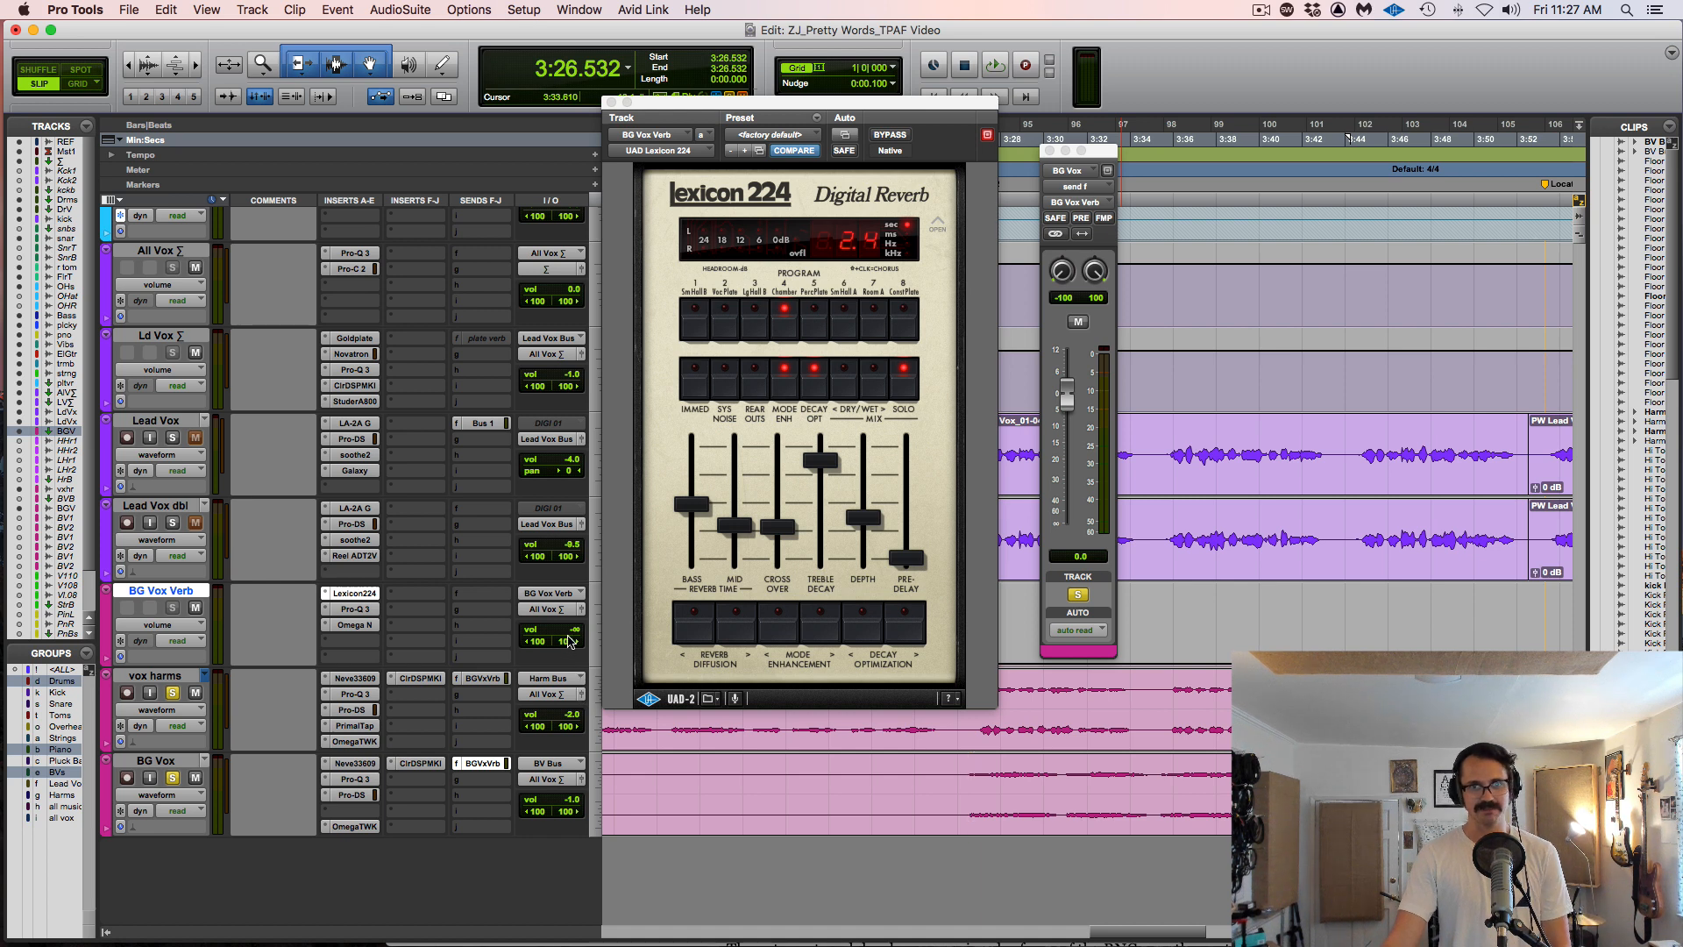
key(space)
drag(574, 634, 574, 596)
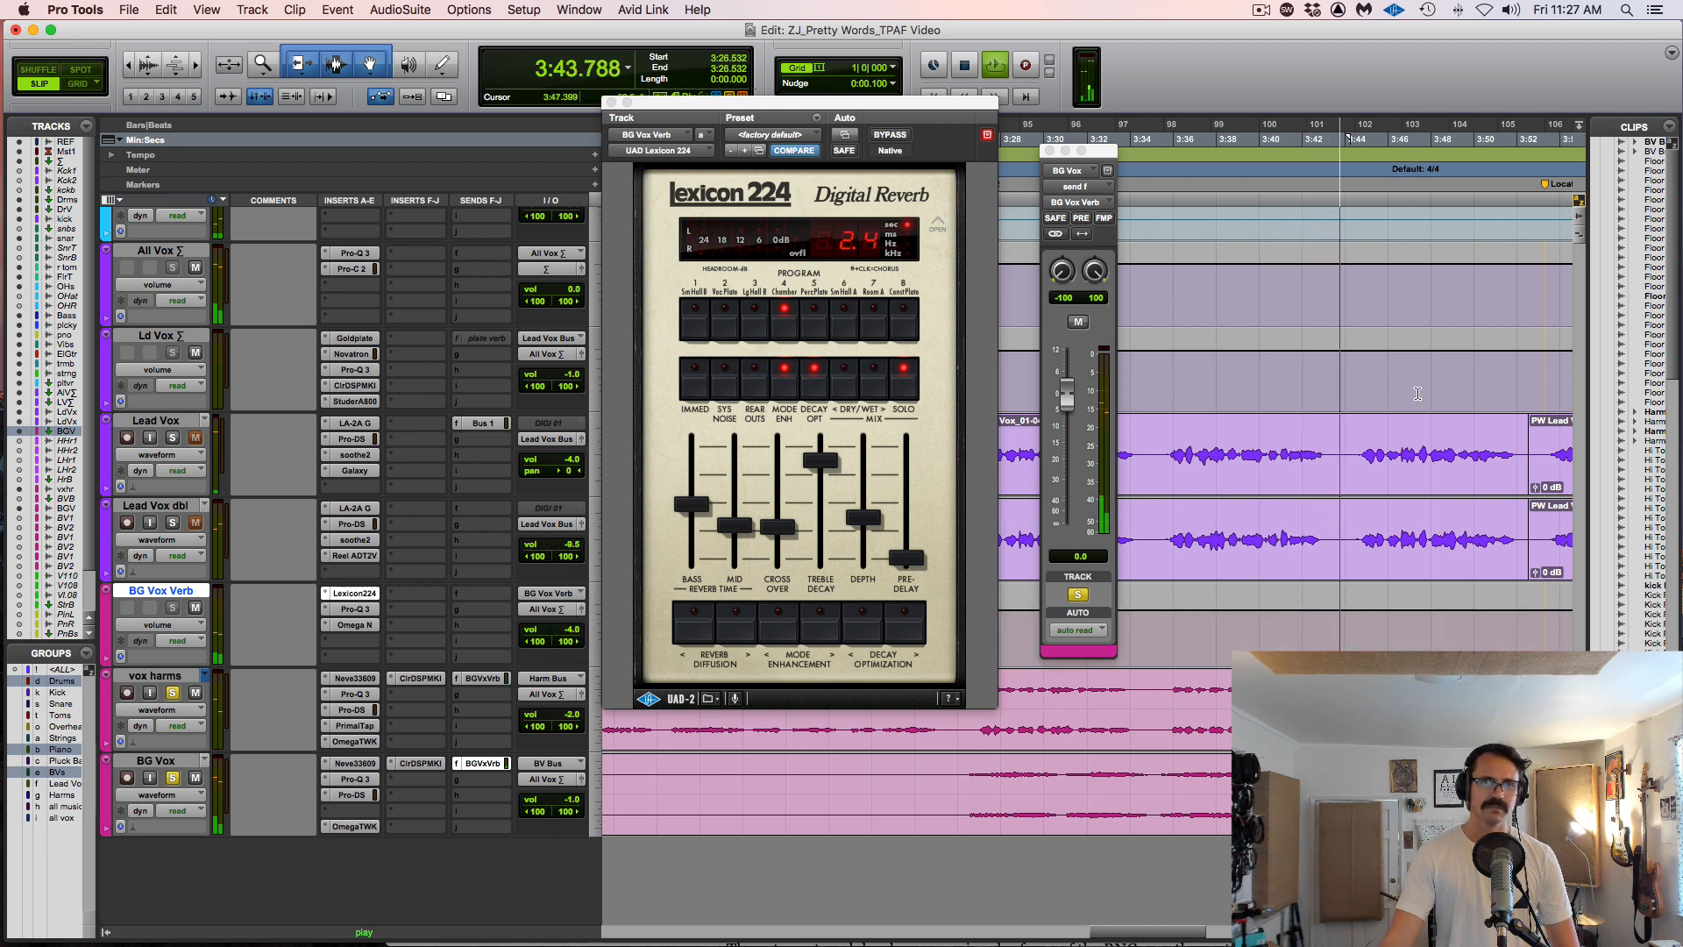
key(space)
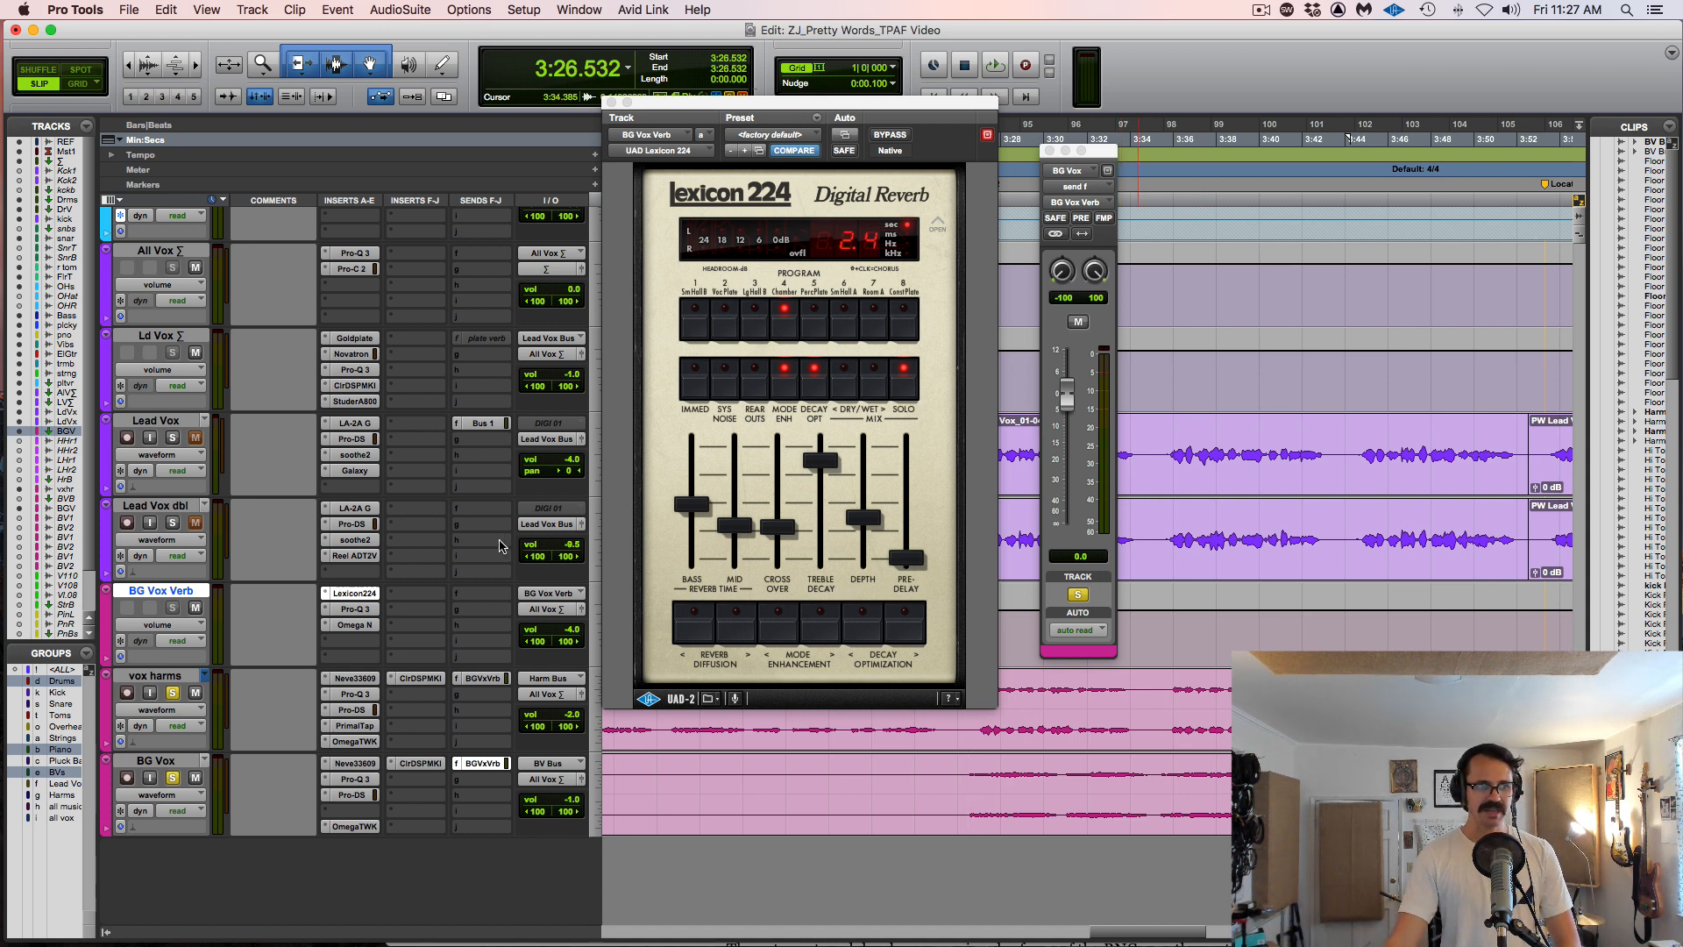
- Open Pro-Q 3 and Omega N from the BG Vox Verb track and arrange them side by side
click(355, 609)
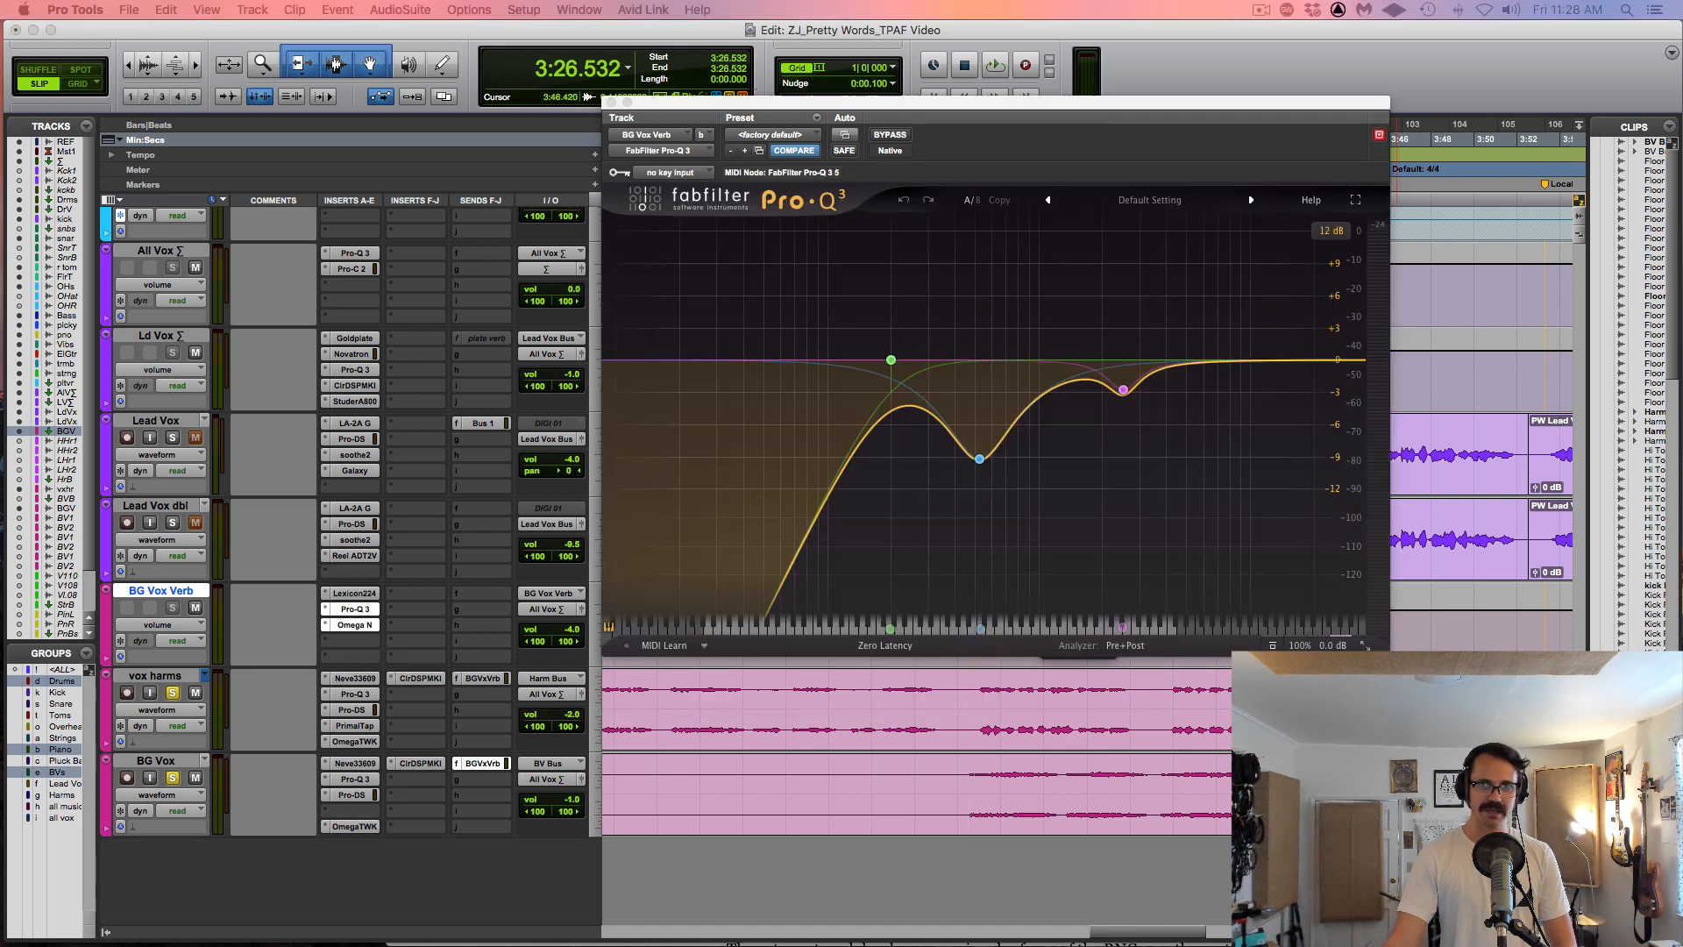
drag(636, 227, 515, 266)
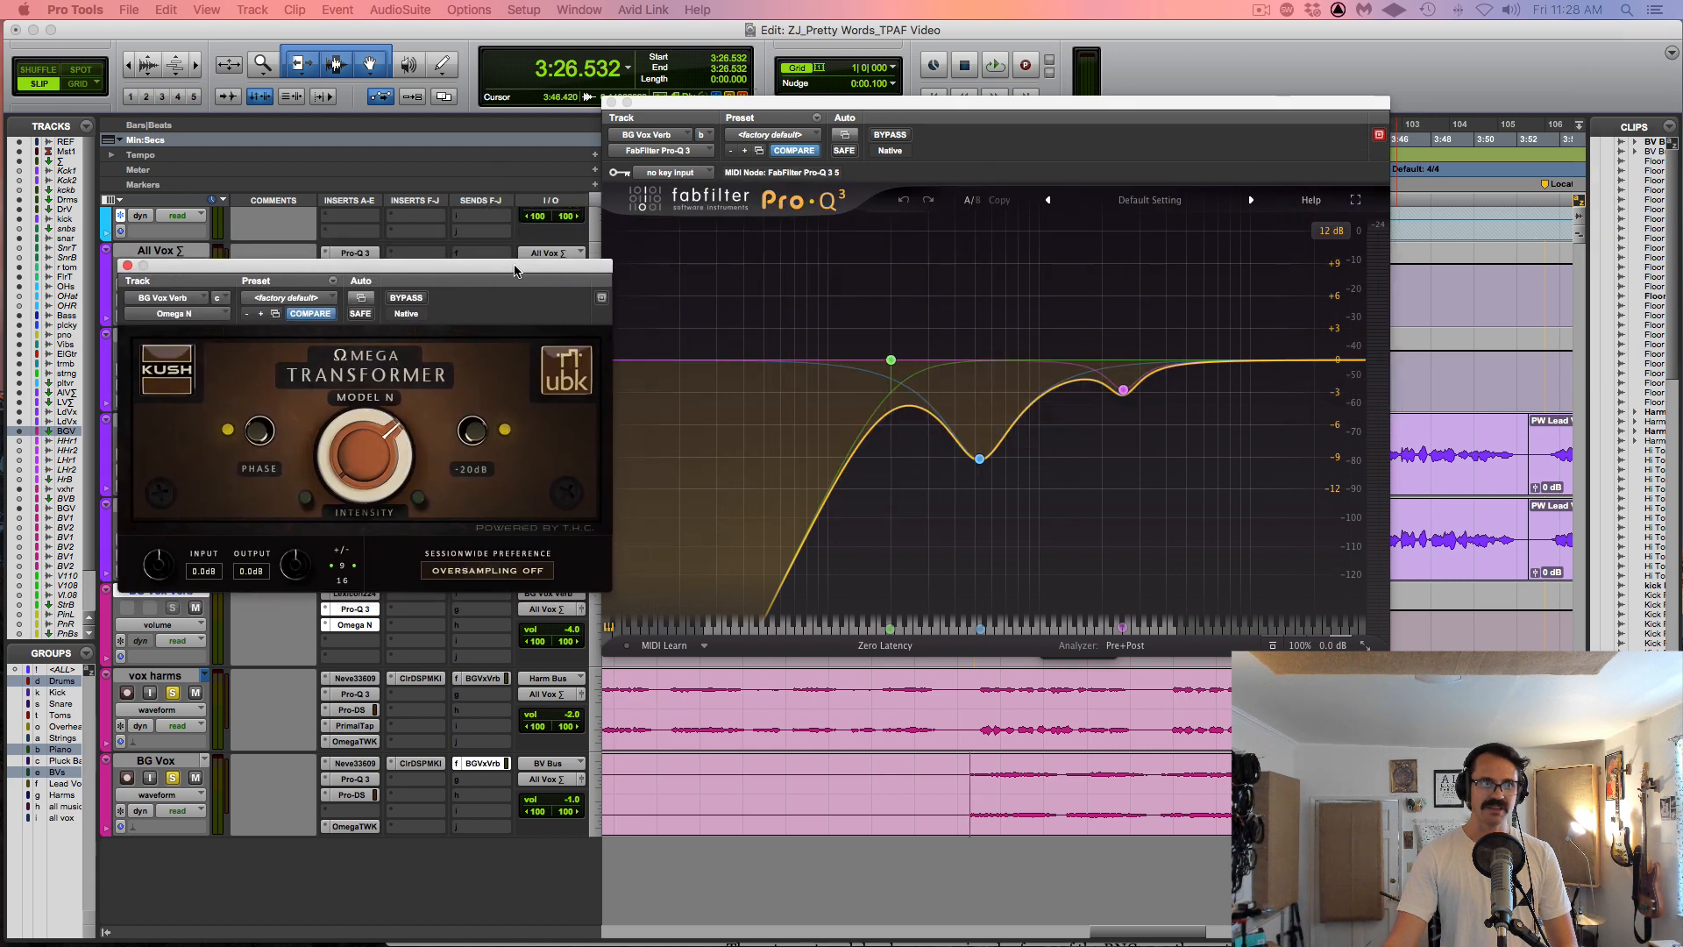
click(1020, 116)
drag(1026, 107, 1104, 64)
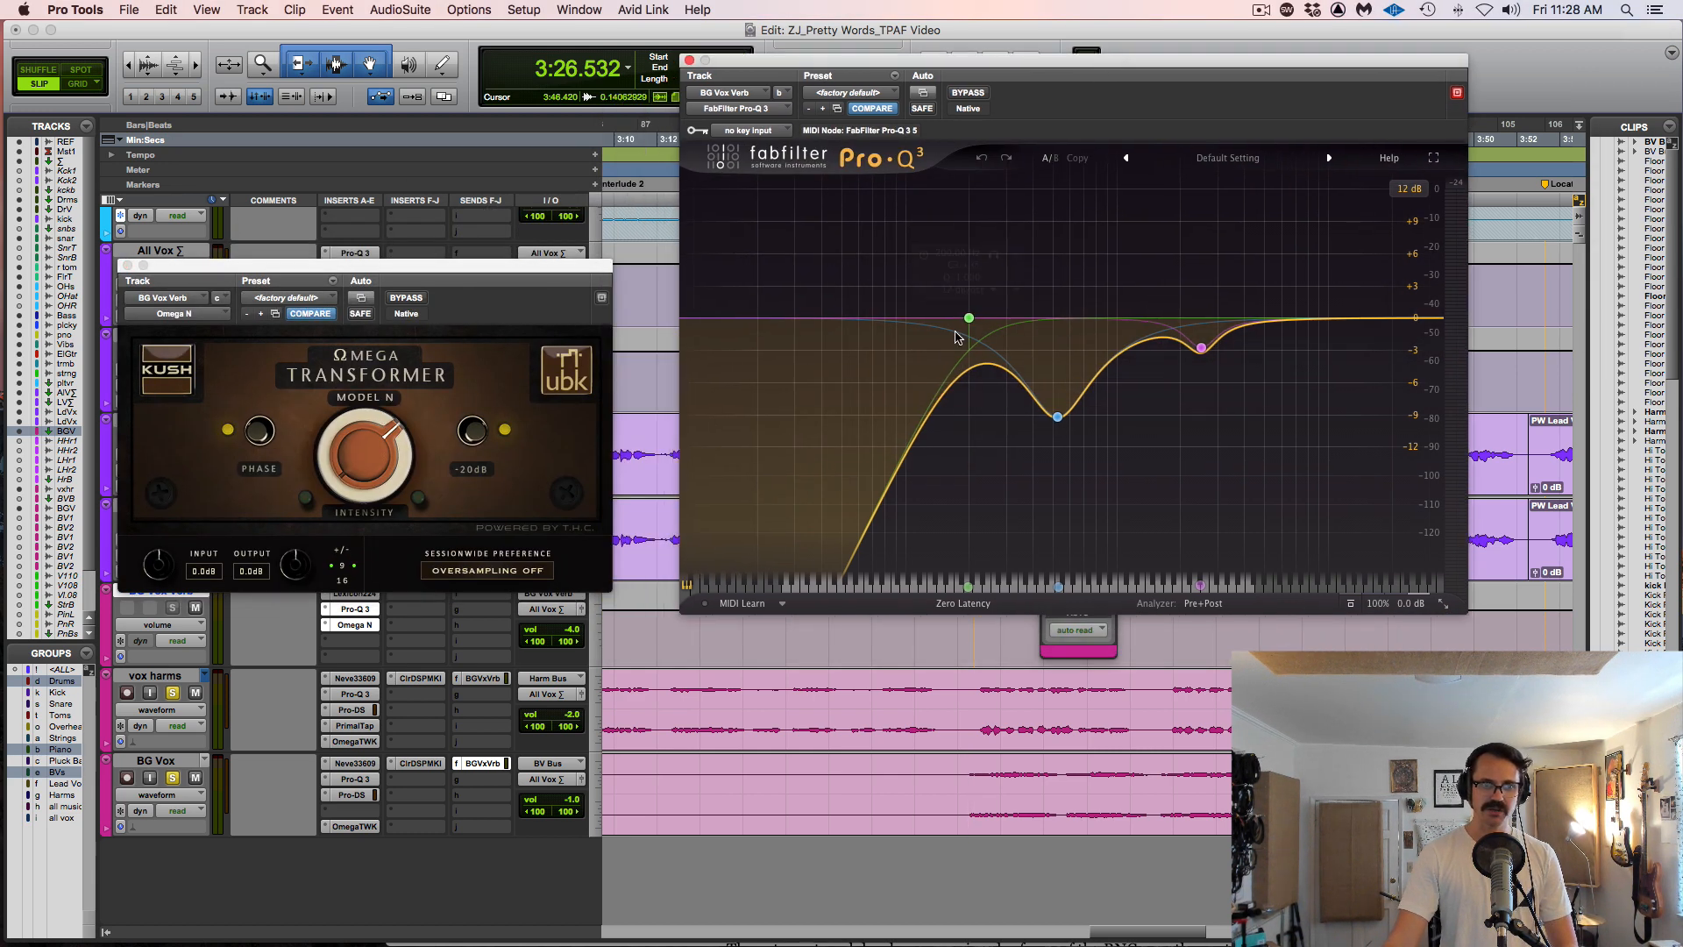
- Examine the three Pro-Q 3 bands and the Omega Transformer settings on the vocal reverb, and close both plug-ins
mouse_move(970, 318)
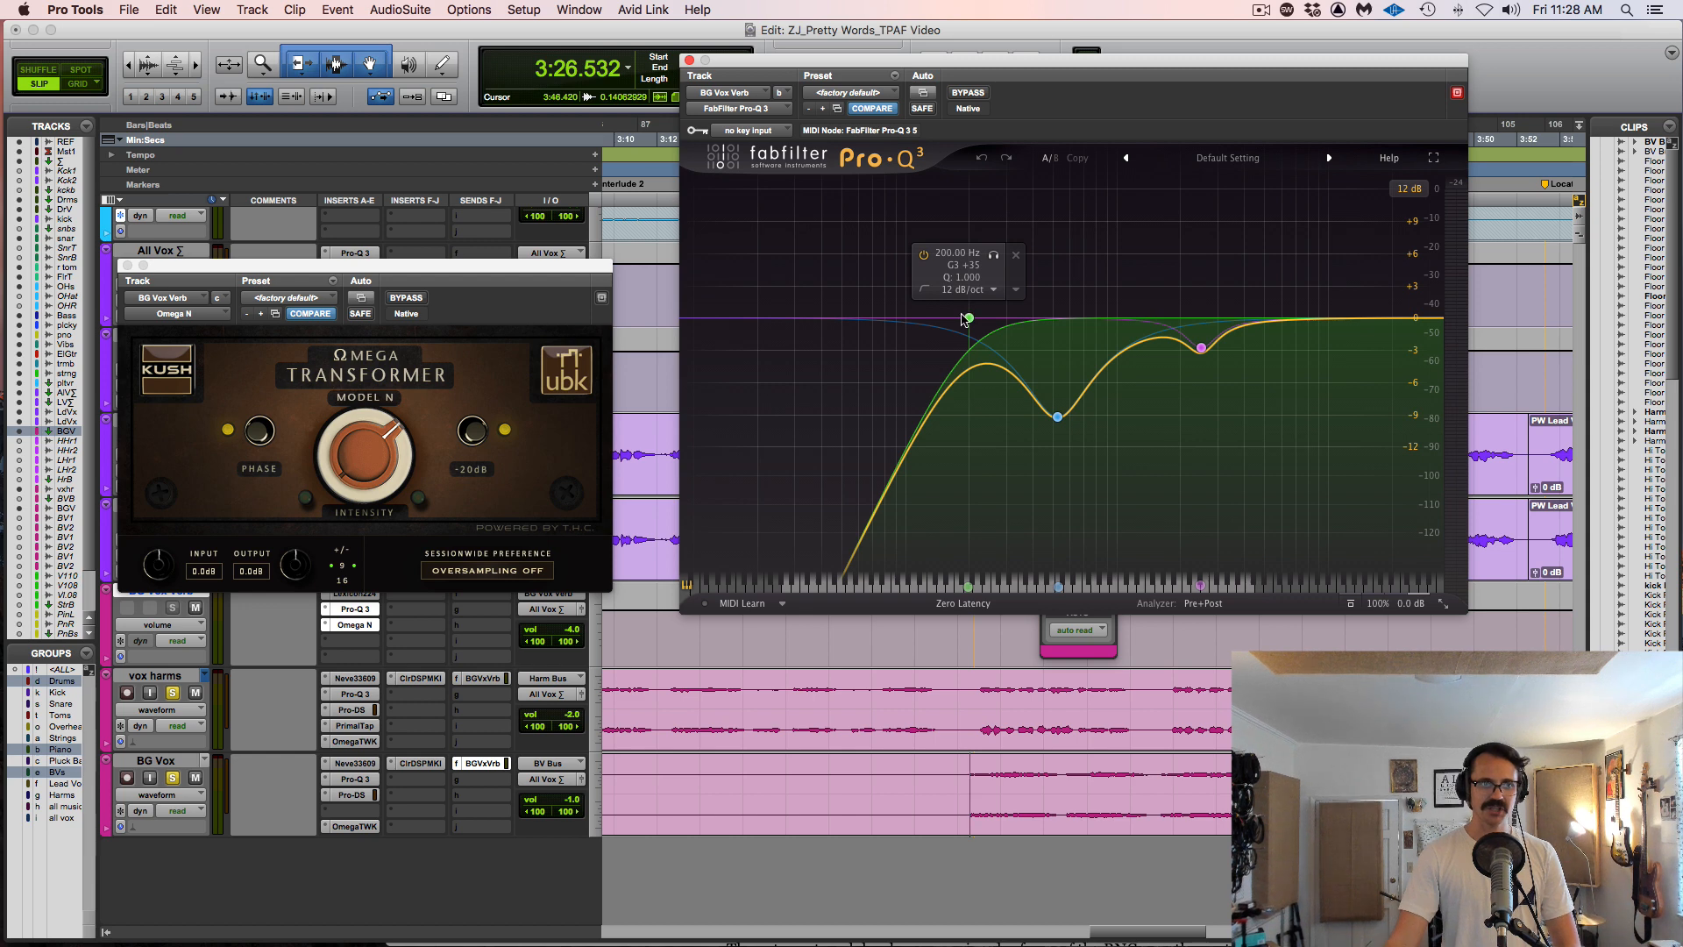
mouse_move(1059, 418)
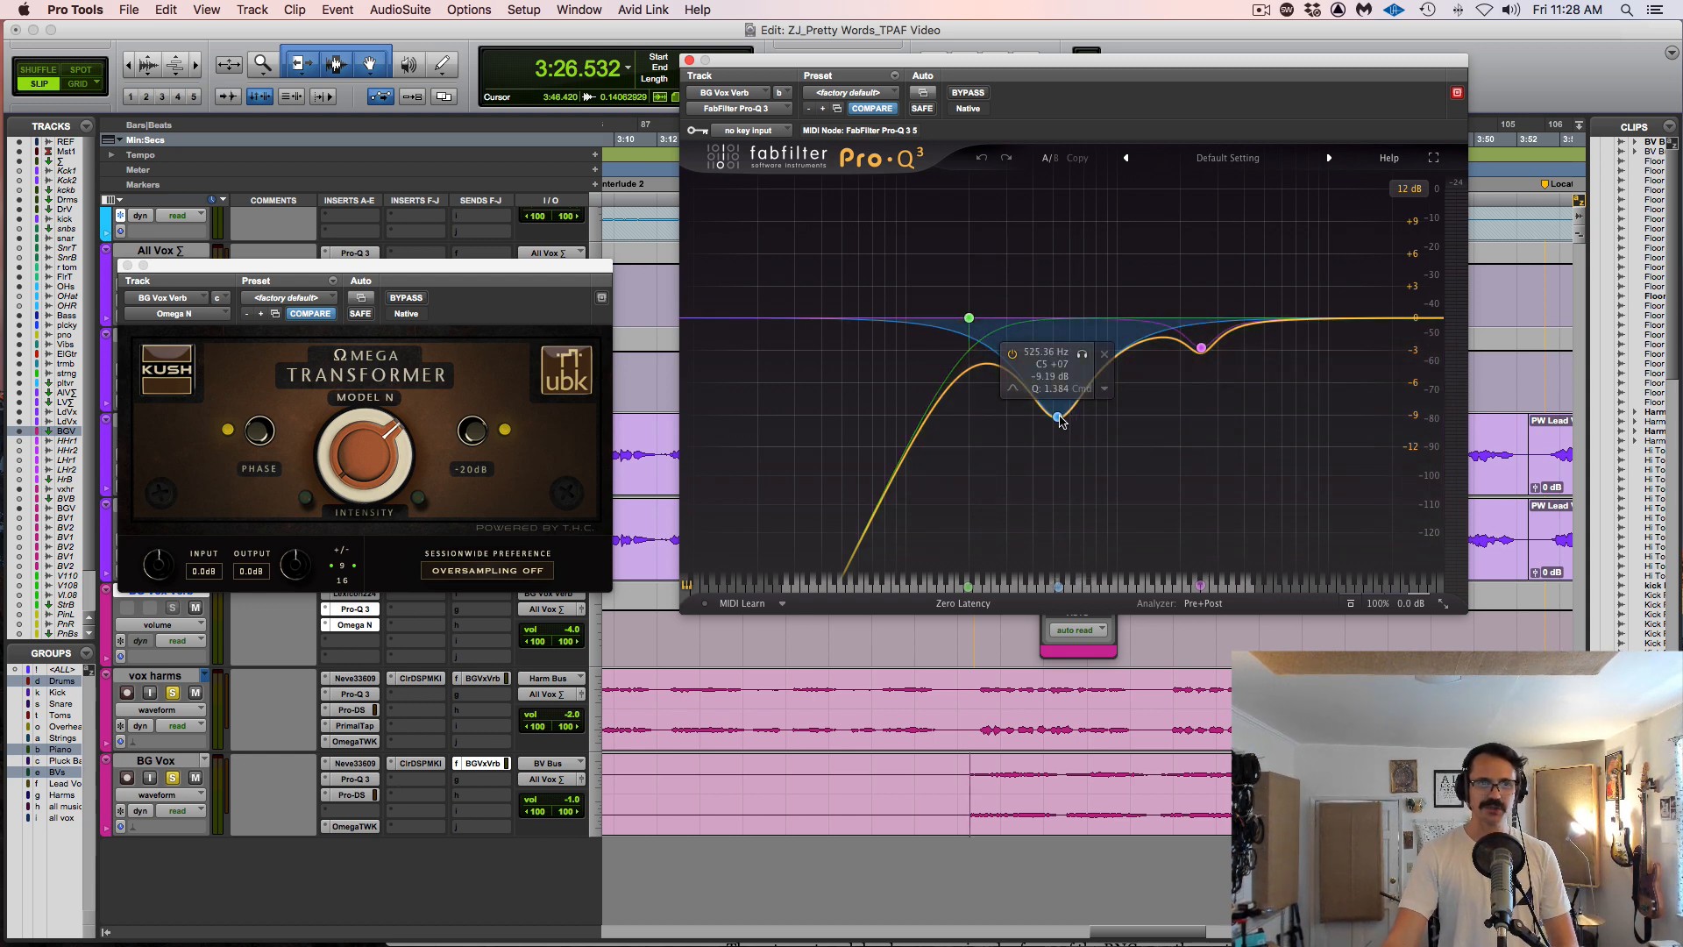
mouse_move(1202, 352)
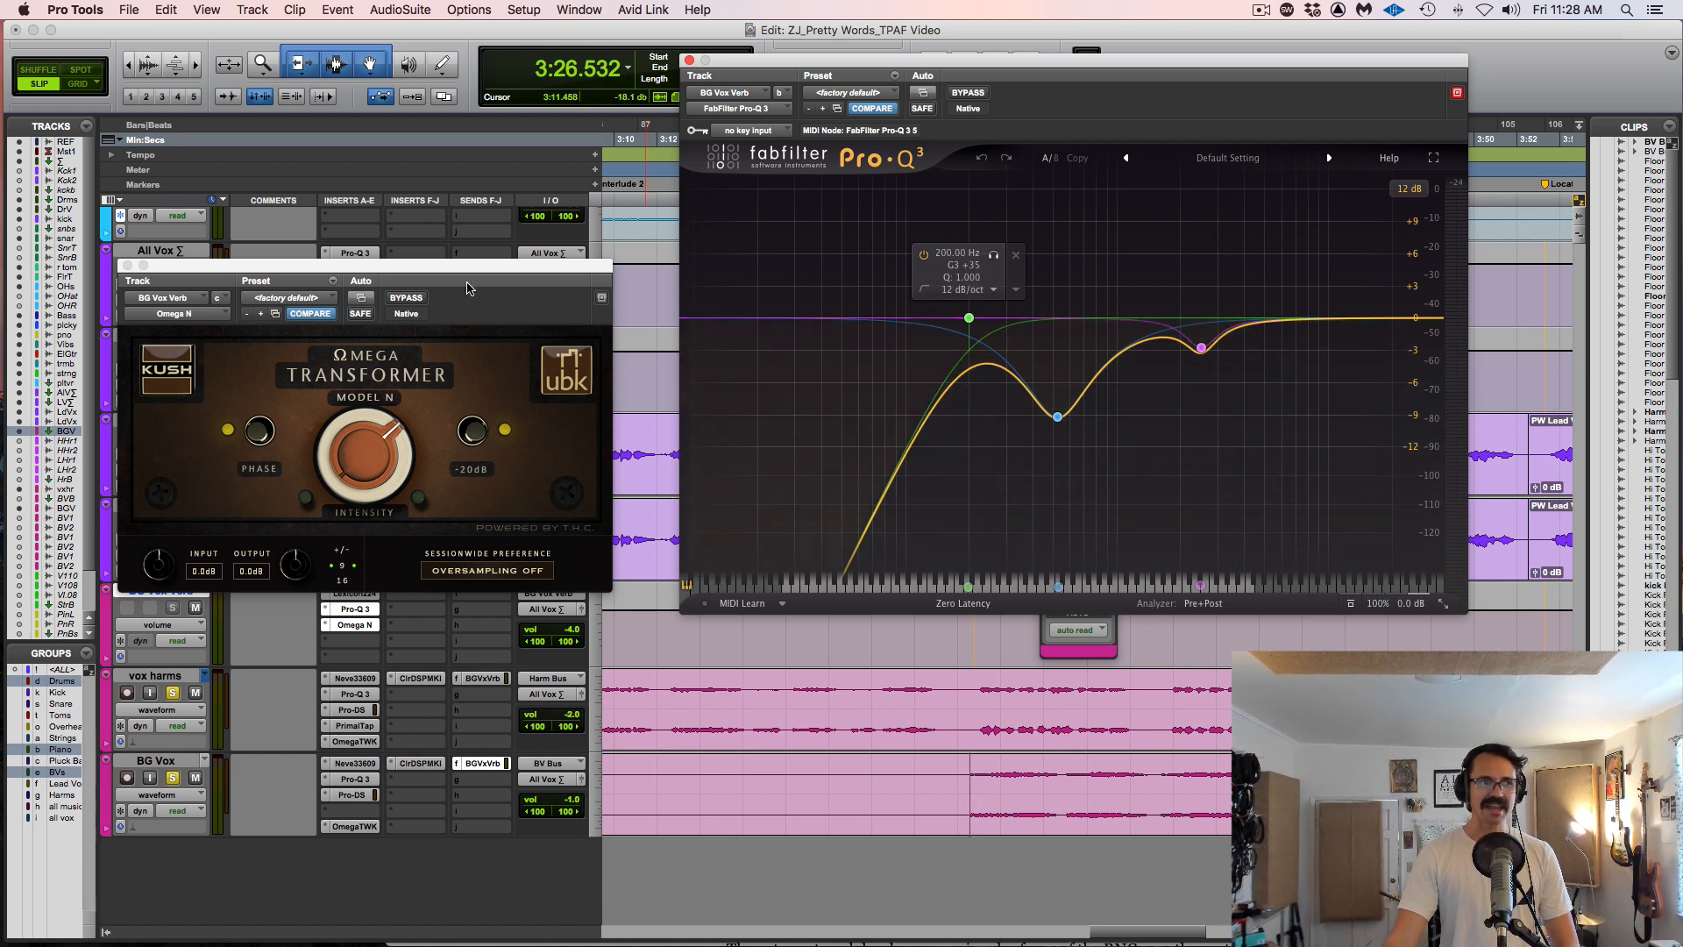
drag(481, 275, 619, 233)
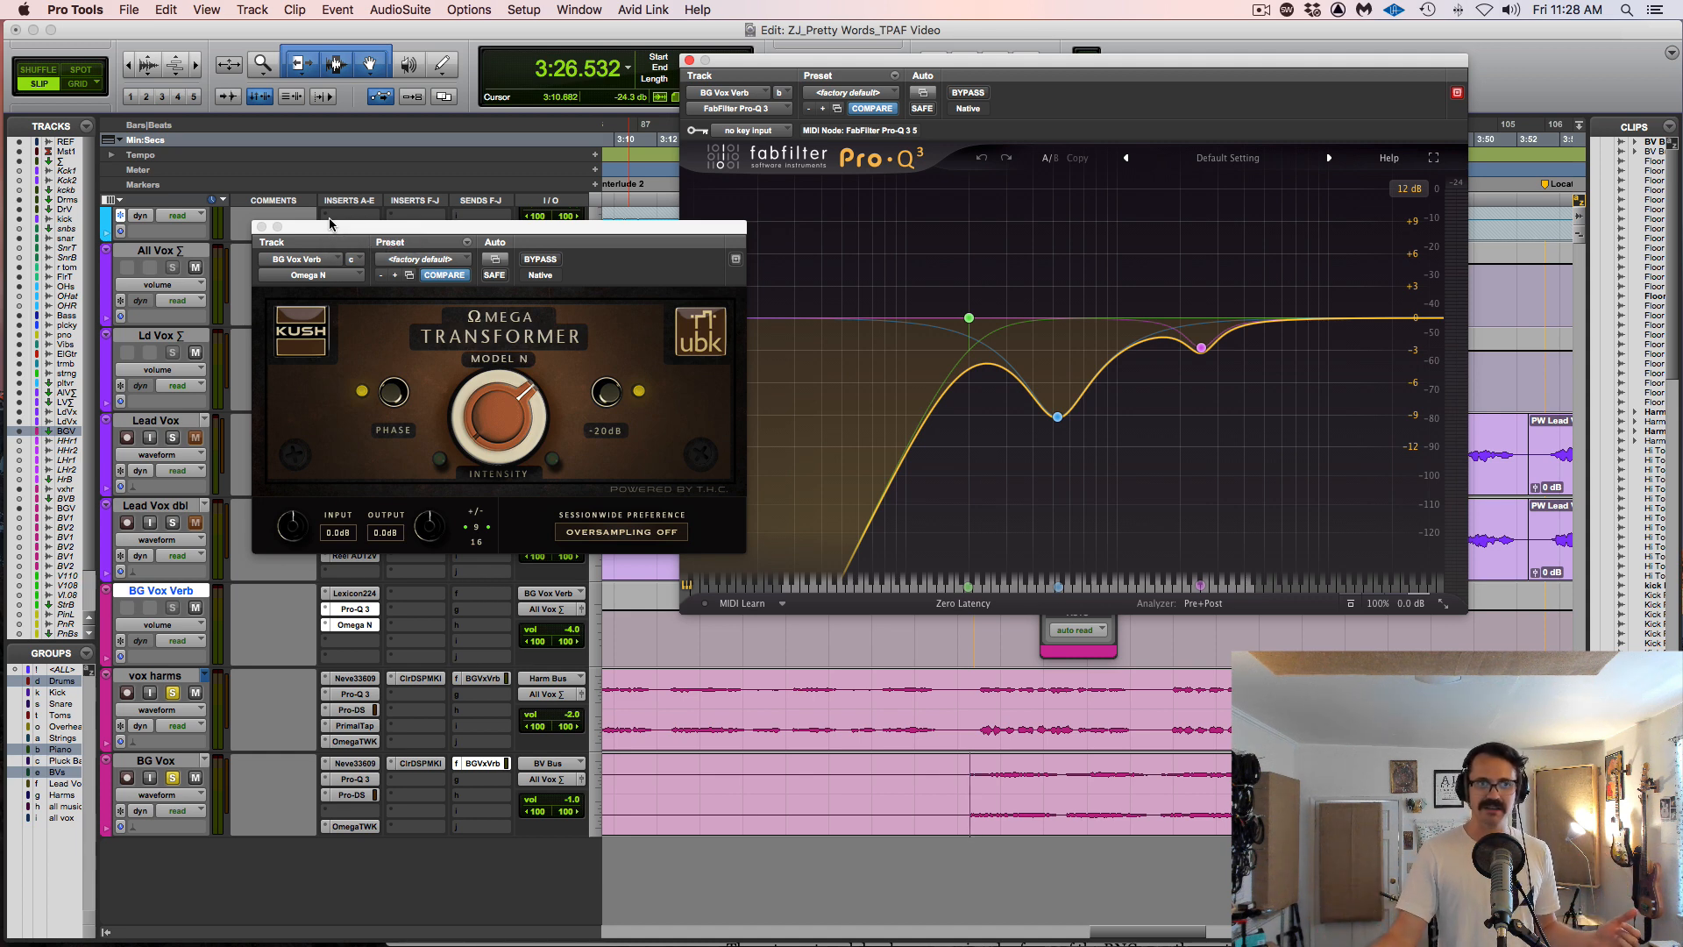
mouse_move(1055, 372)
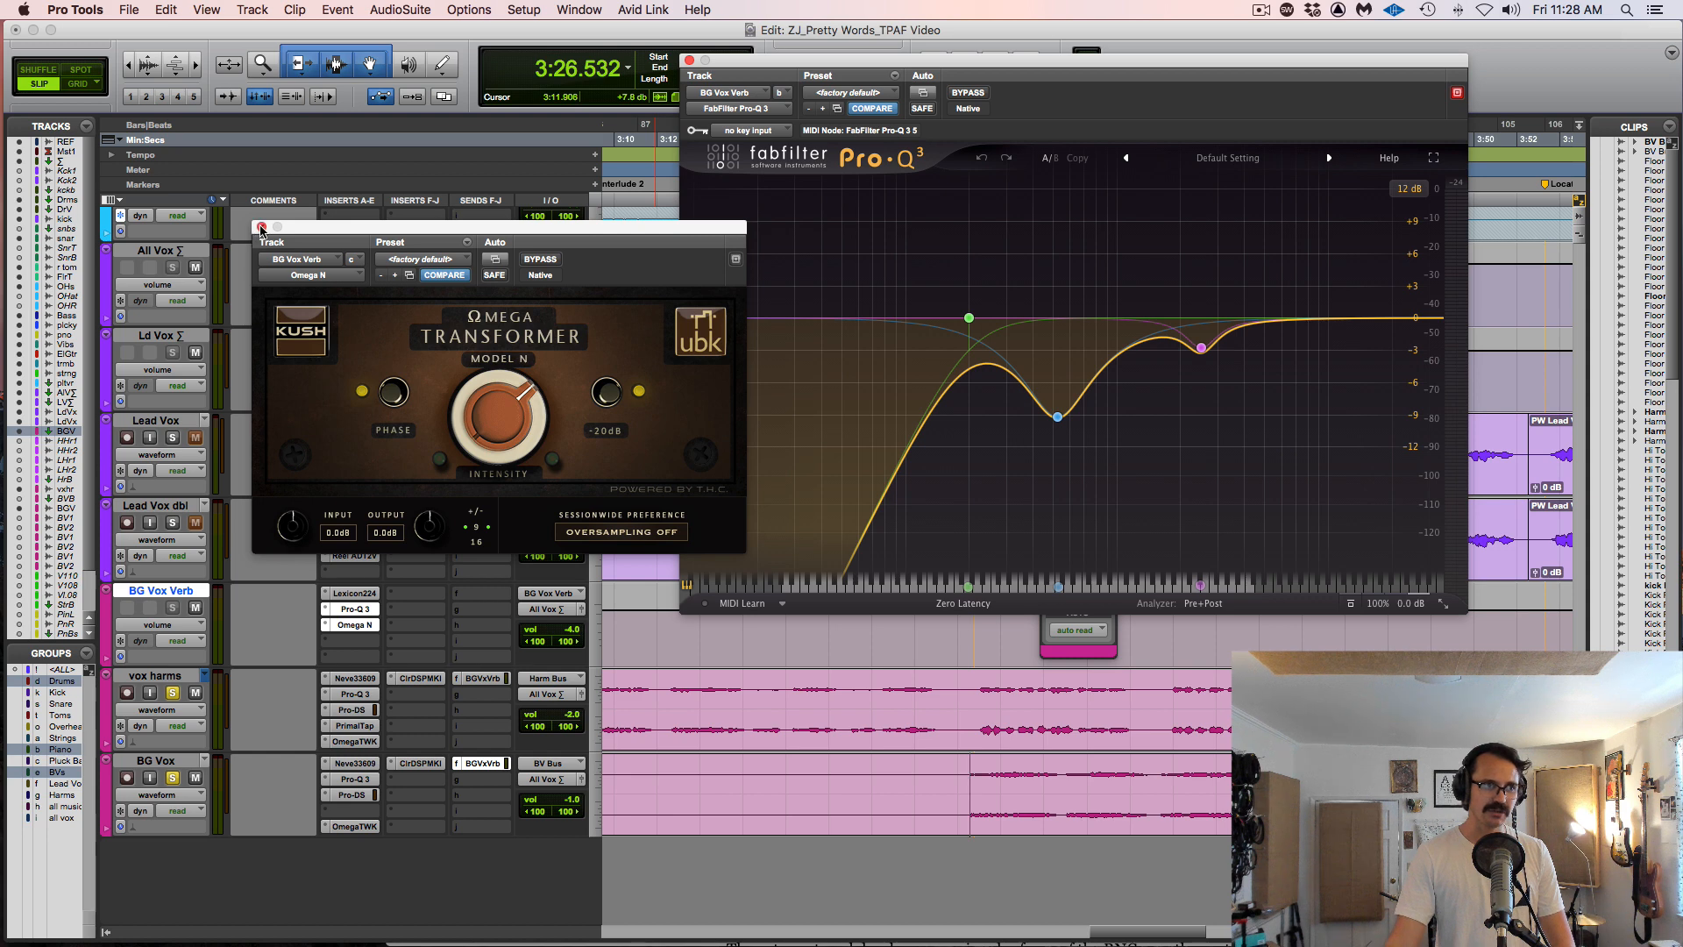
click(689, 59)
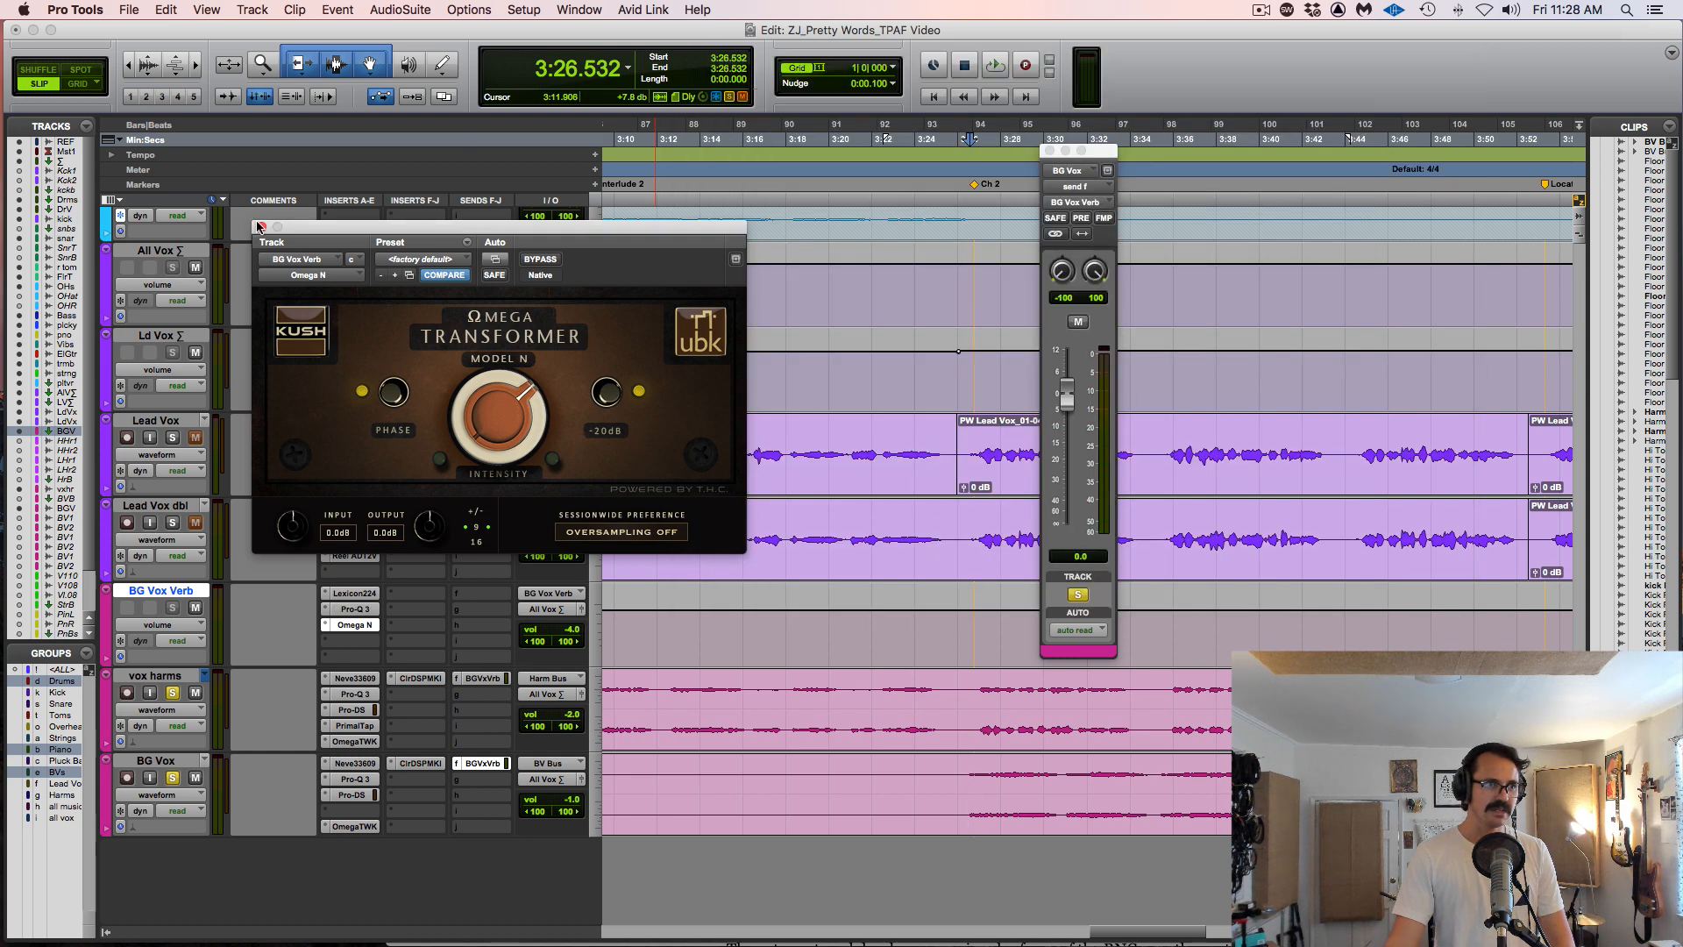
click(260, 227)
- Play the soloed backing vocals with Pro-Q 3 and Omega N on BG Vox Verb bypassed and active to compare the reverb
click(368, 612)
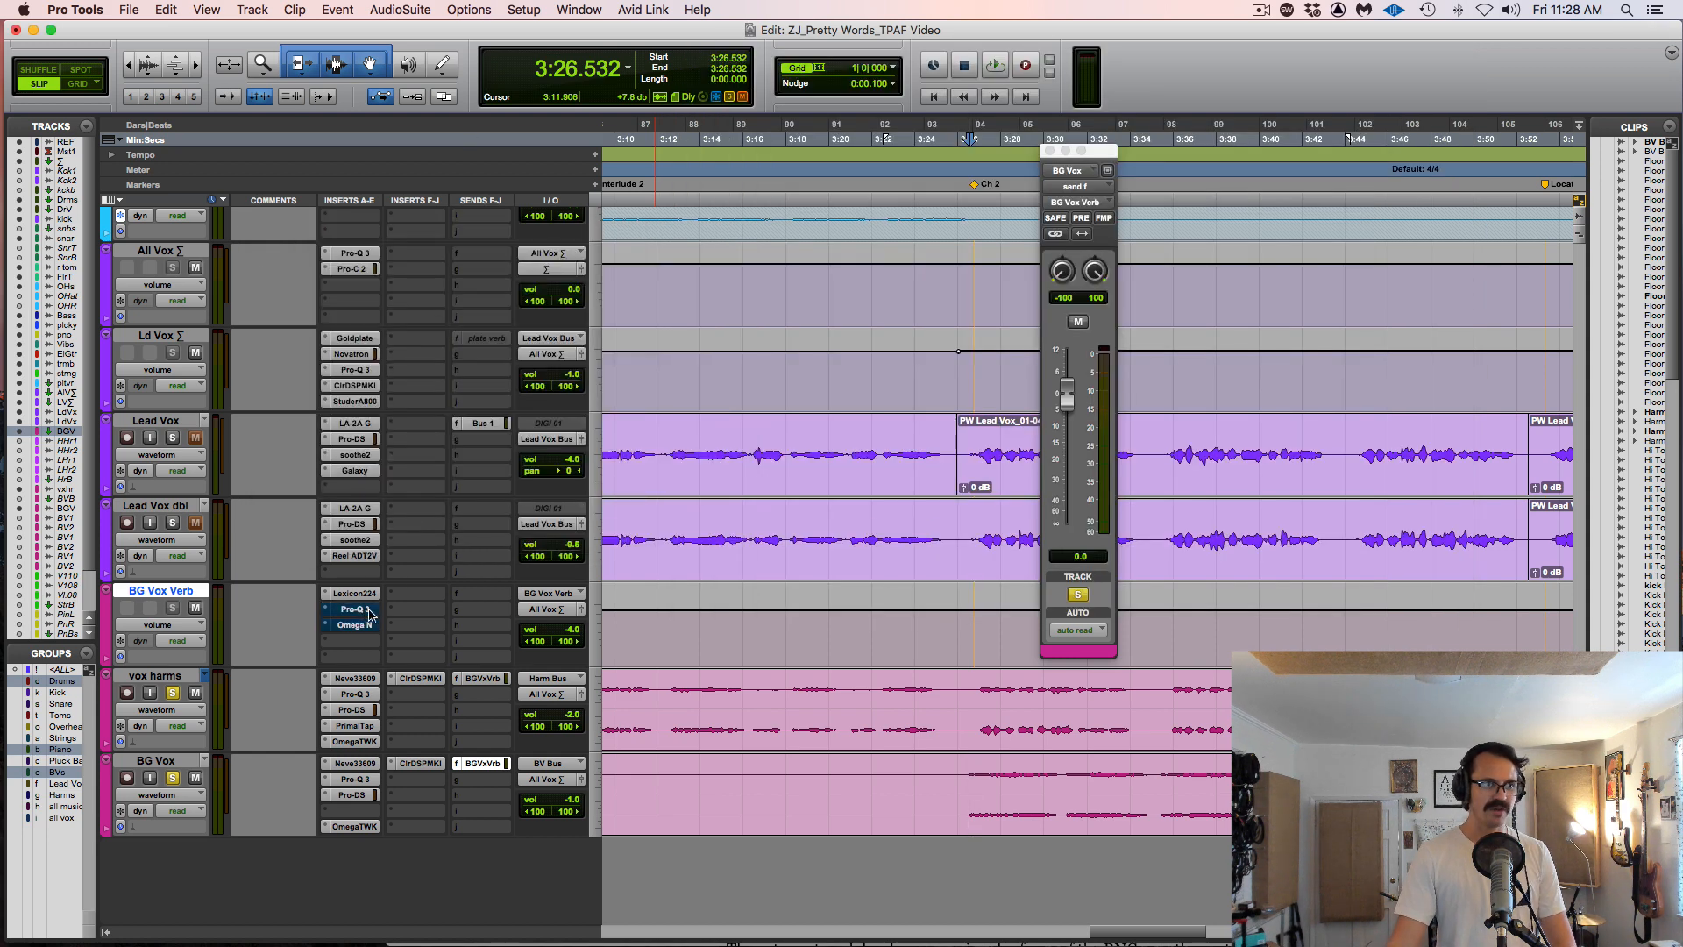
key(space)
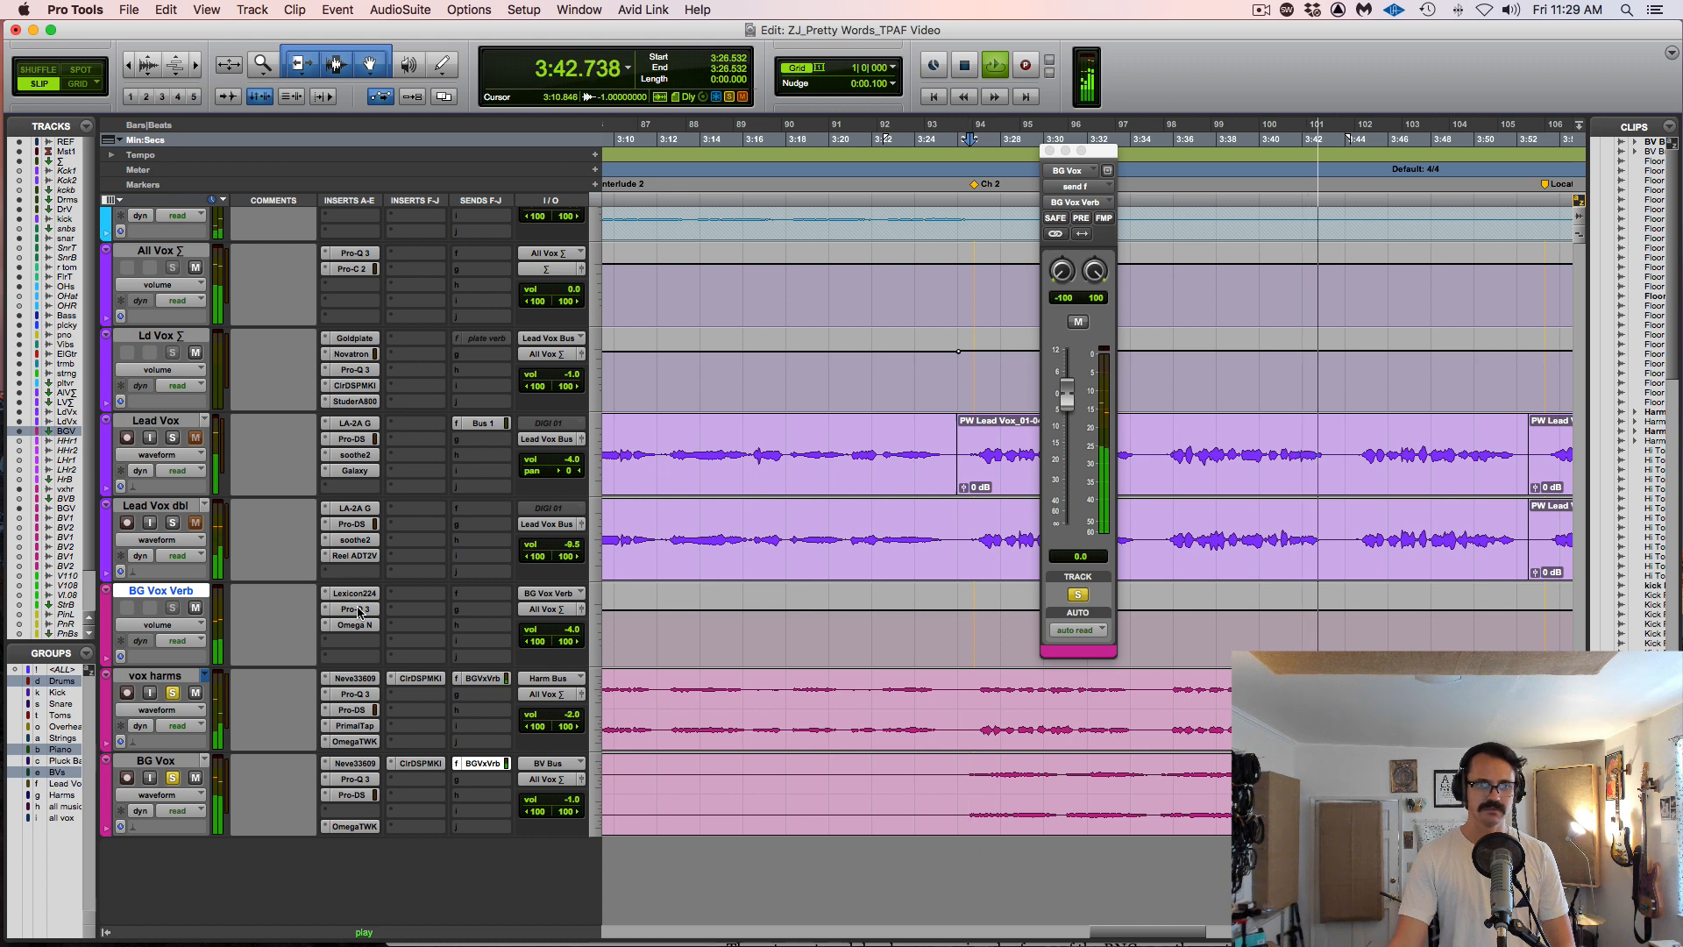
key(space)
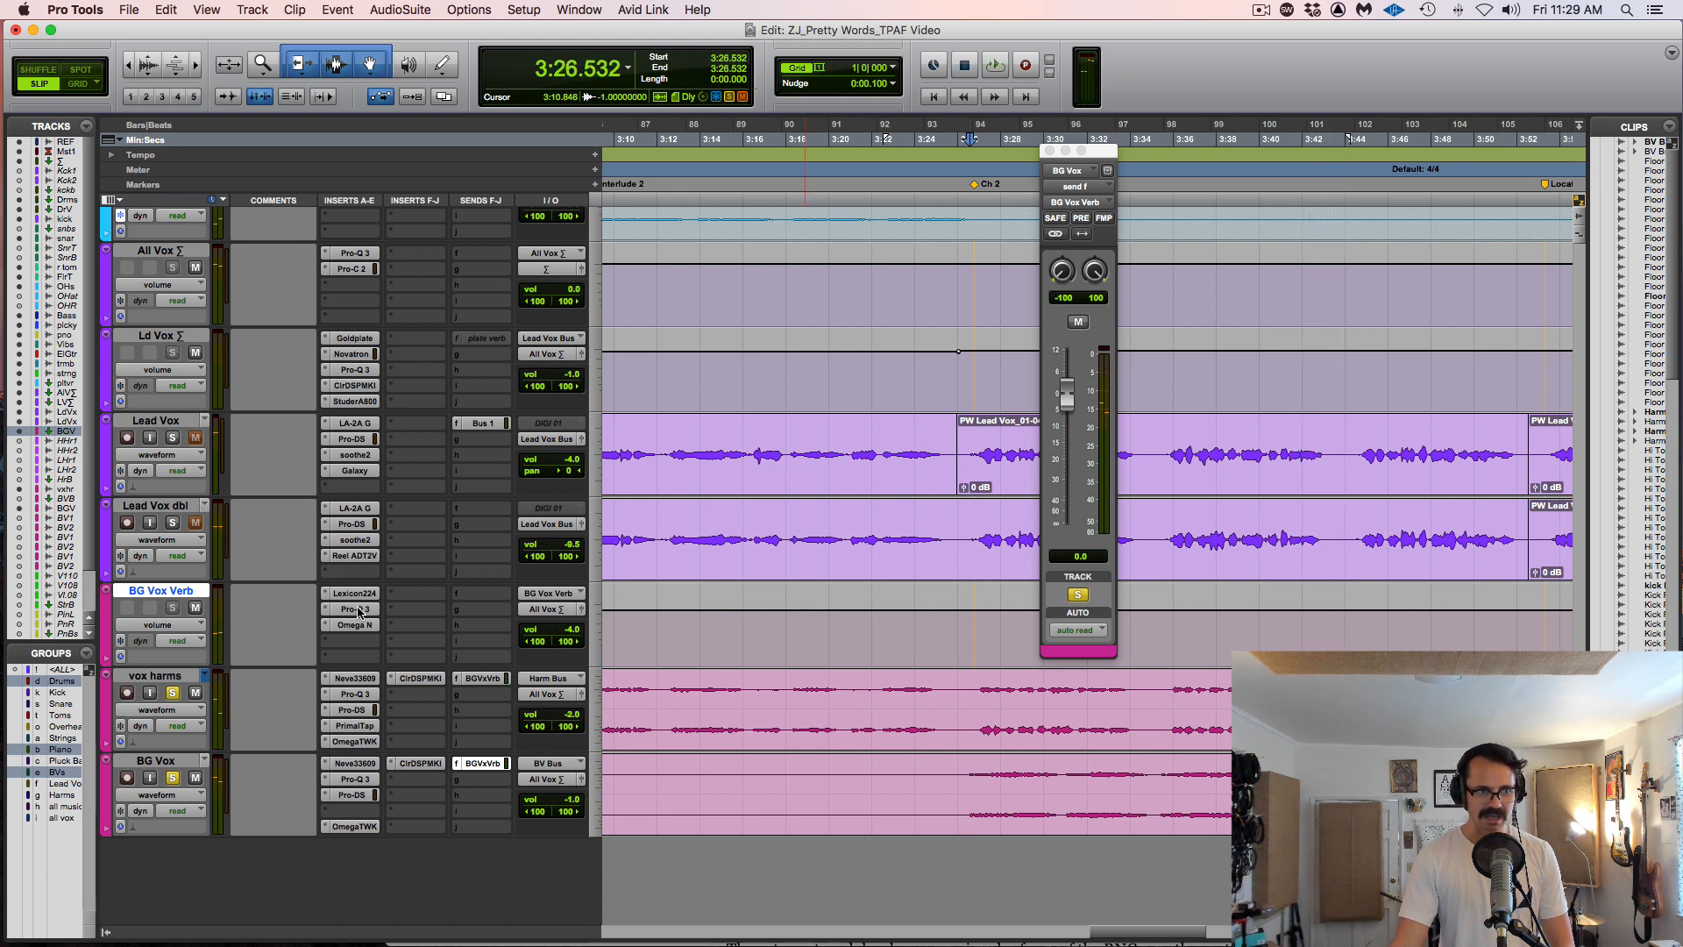
shift+super+click(359, 613)
key(space)
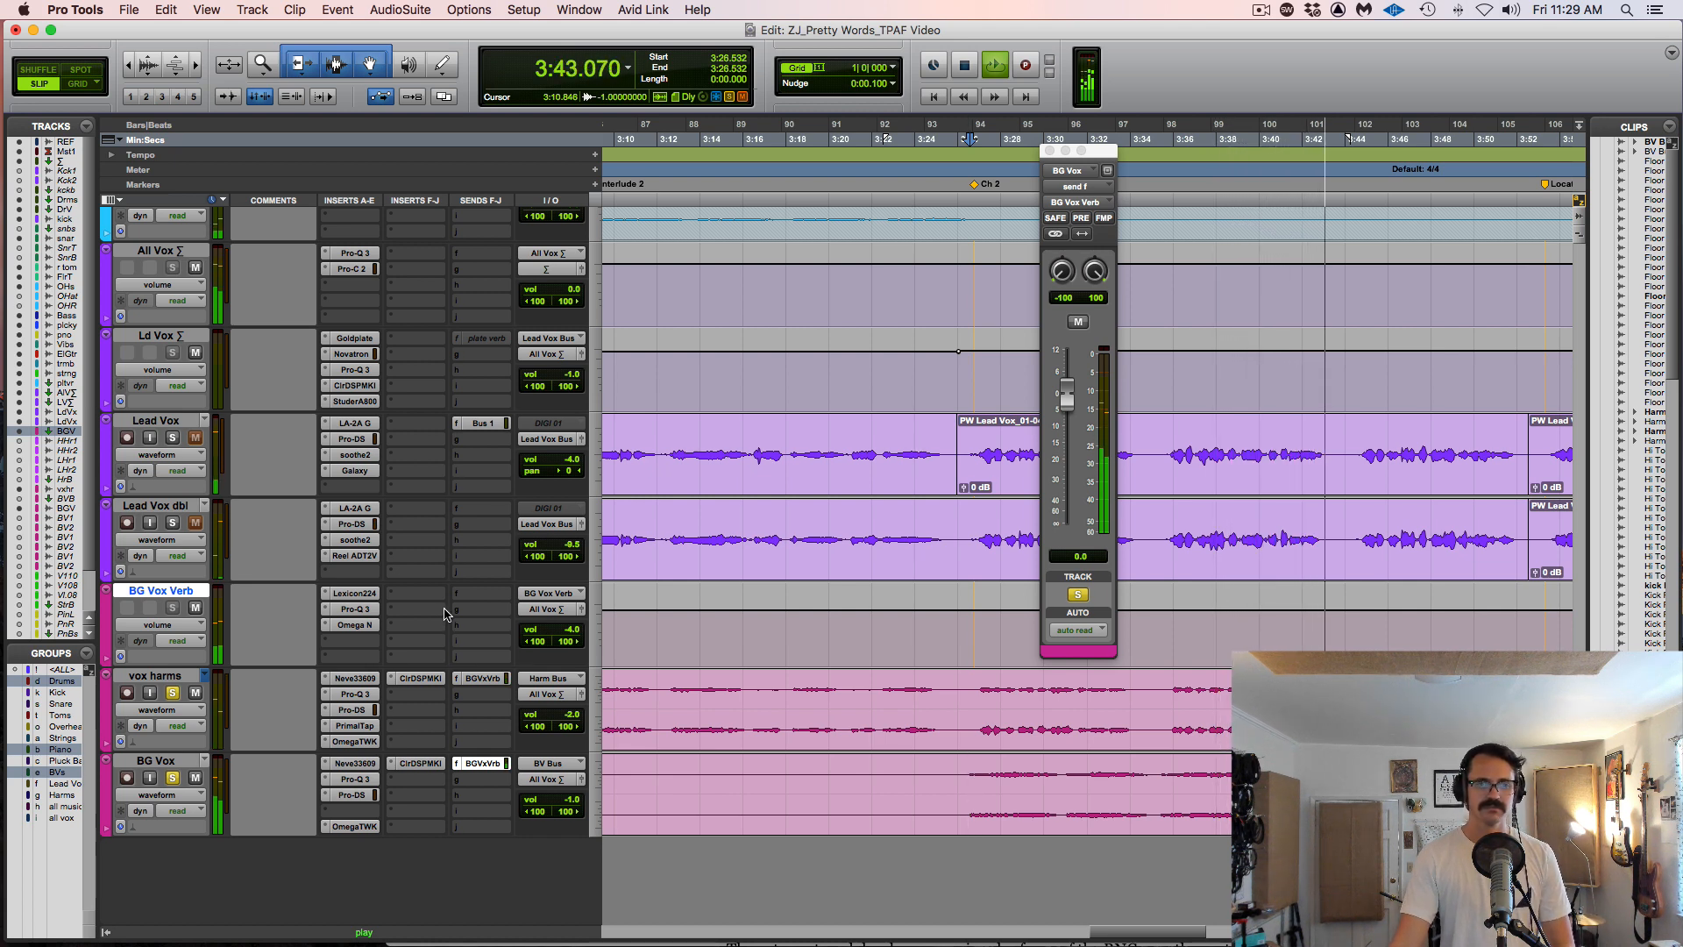
key(space)
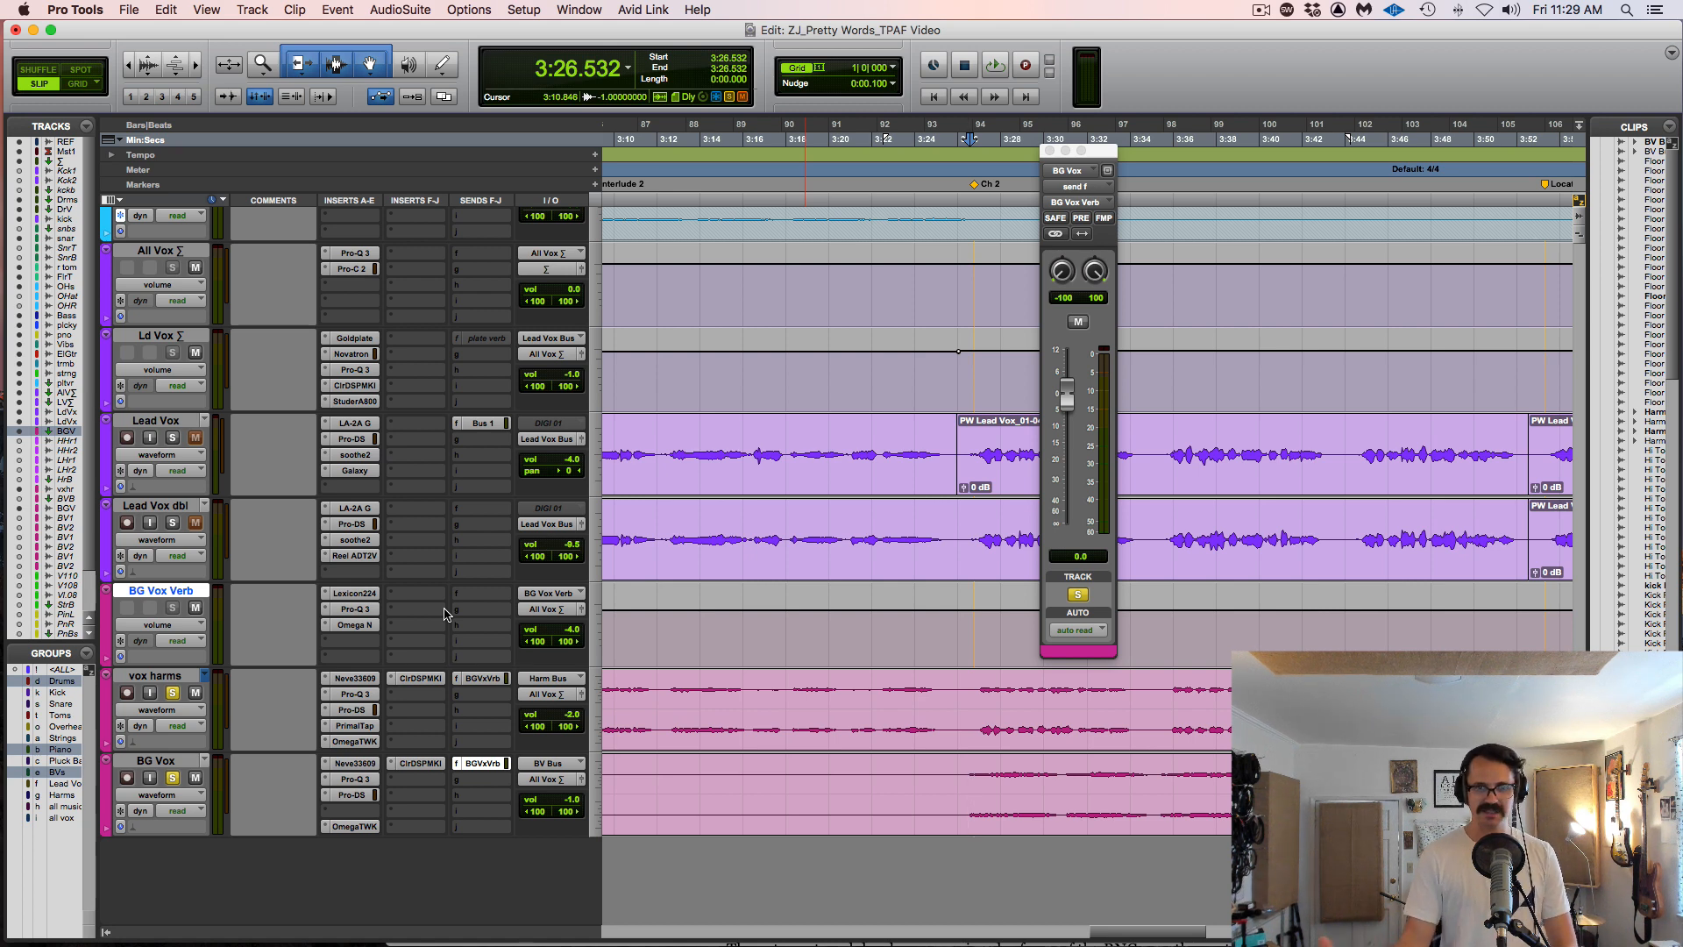
- Unsolo vox harms and BG Vox, and disable the vocal effects by muting BG Vox Verb and bypassing PrimalTap, Galaxy and Goldplate
click(176, 694)
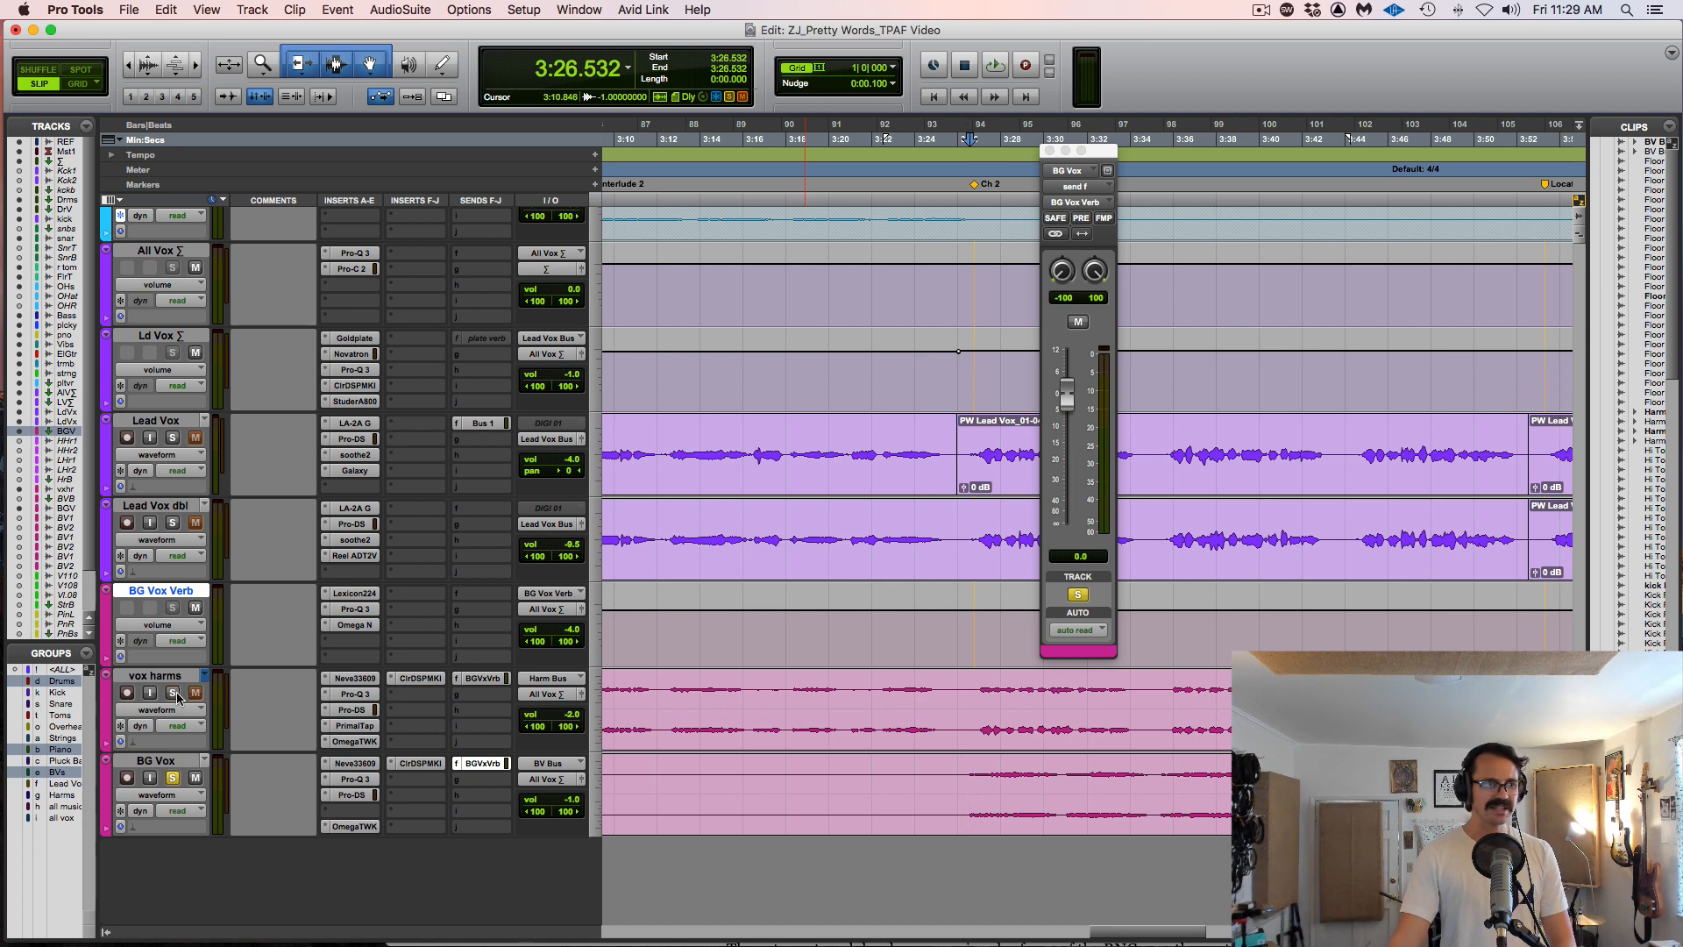
click(174, 779)
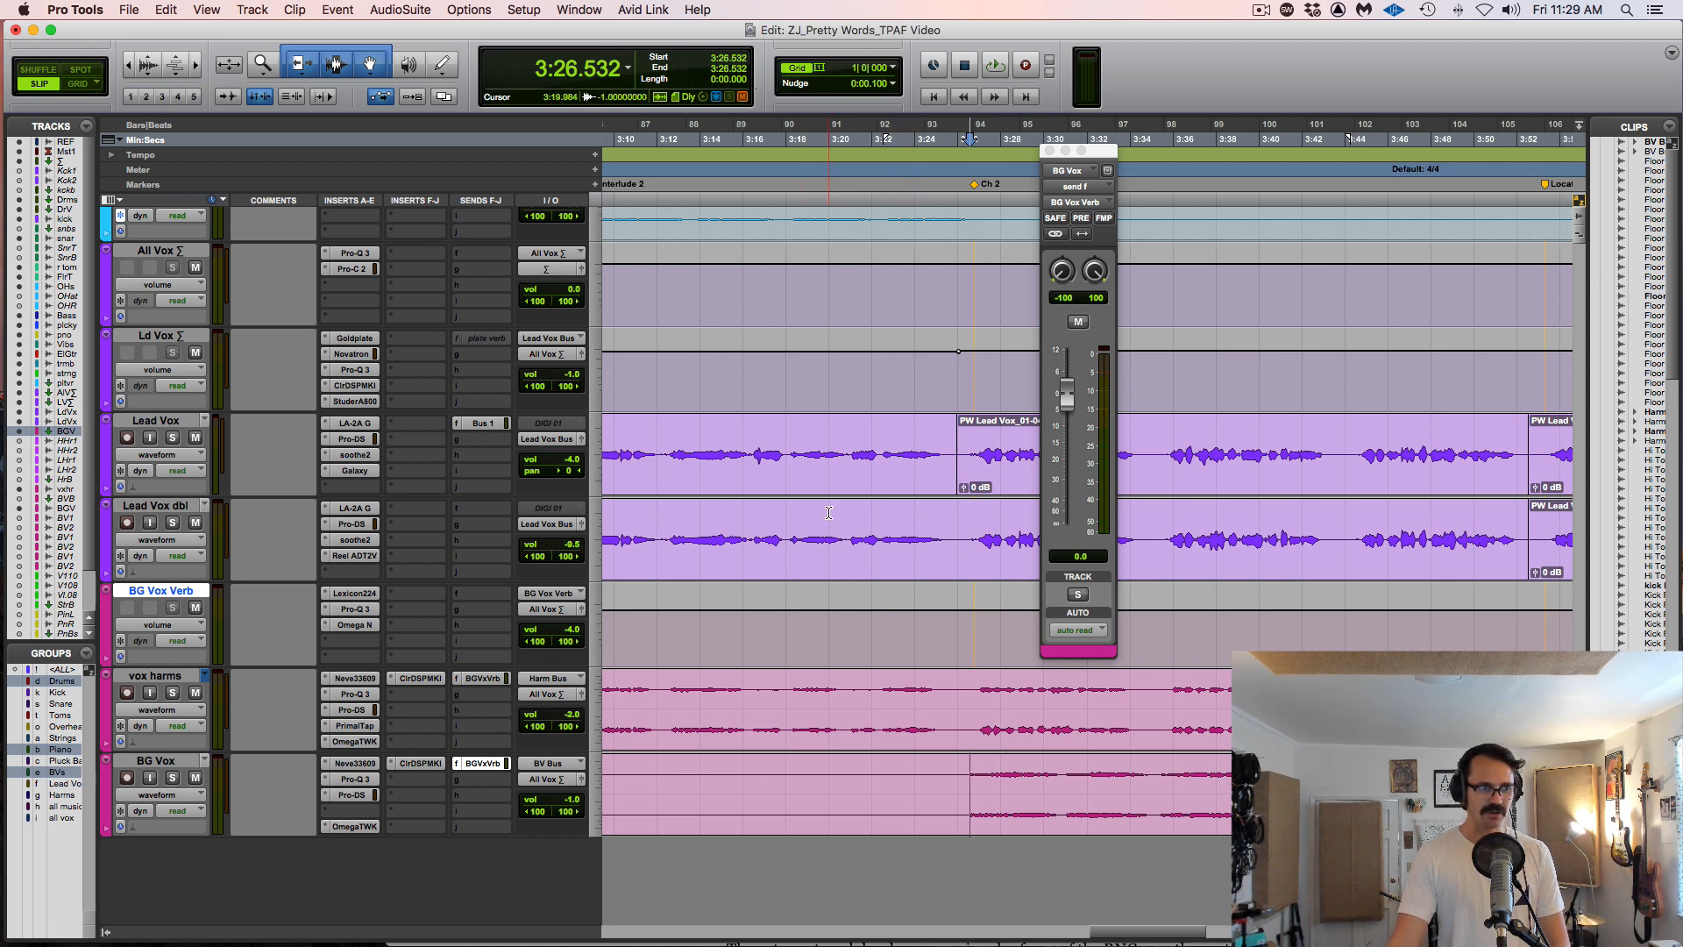
click(196, 608)
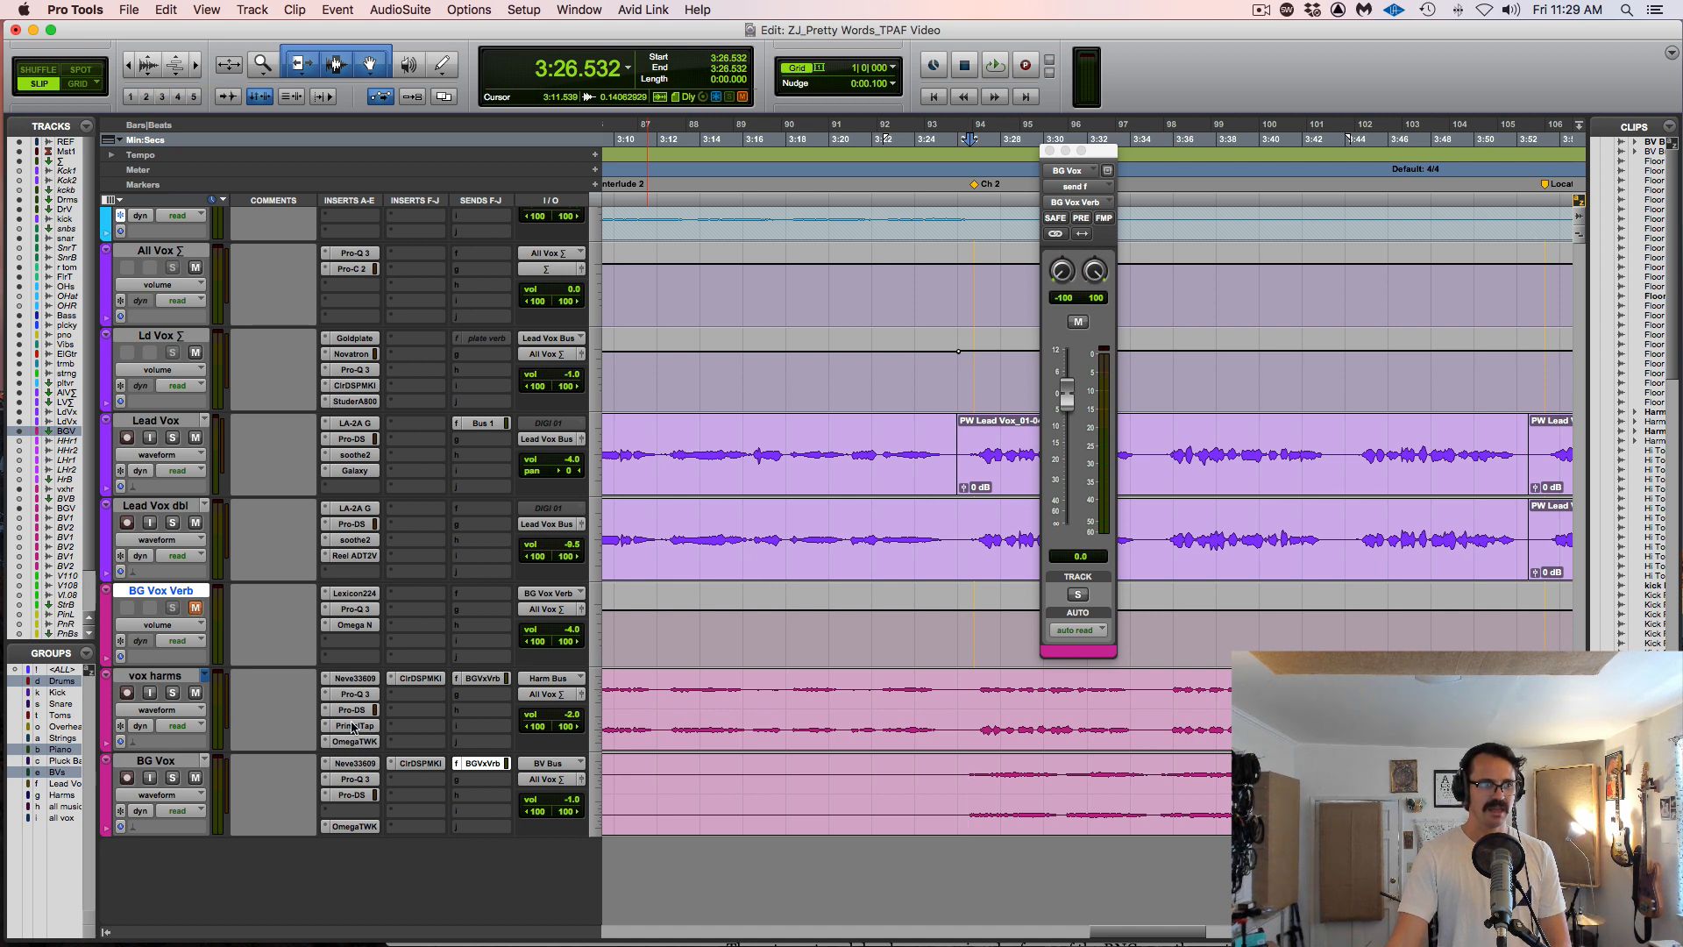
super+click(351, 725)
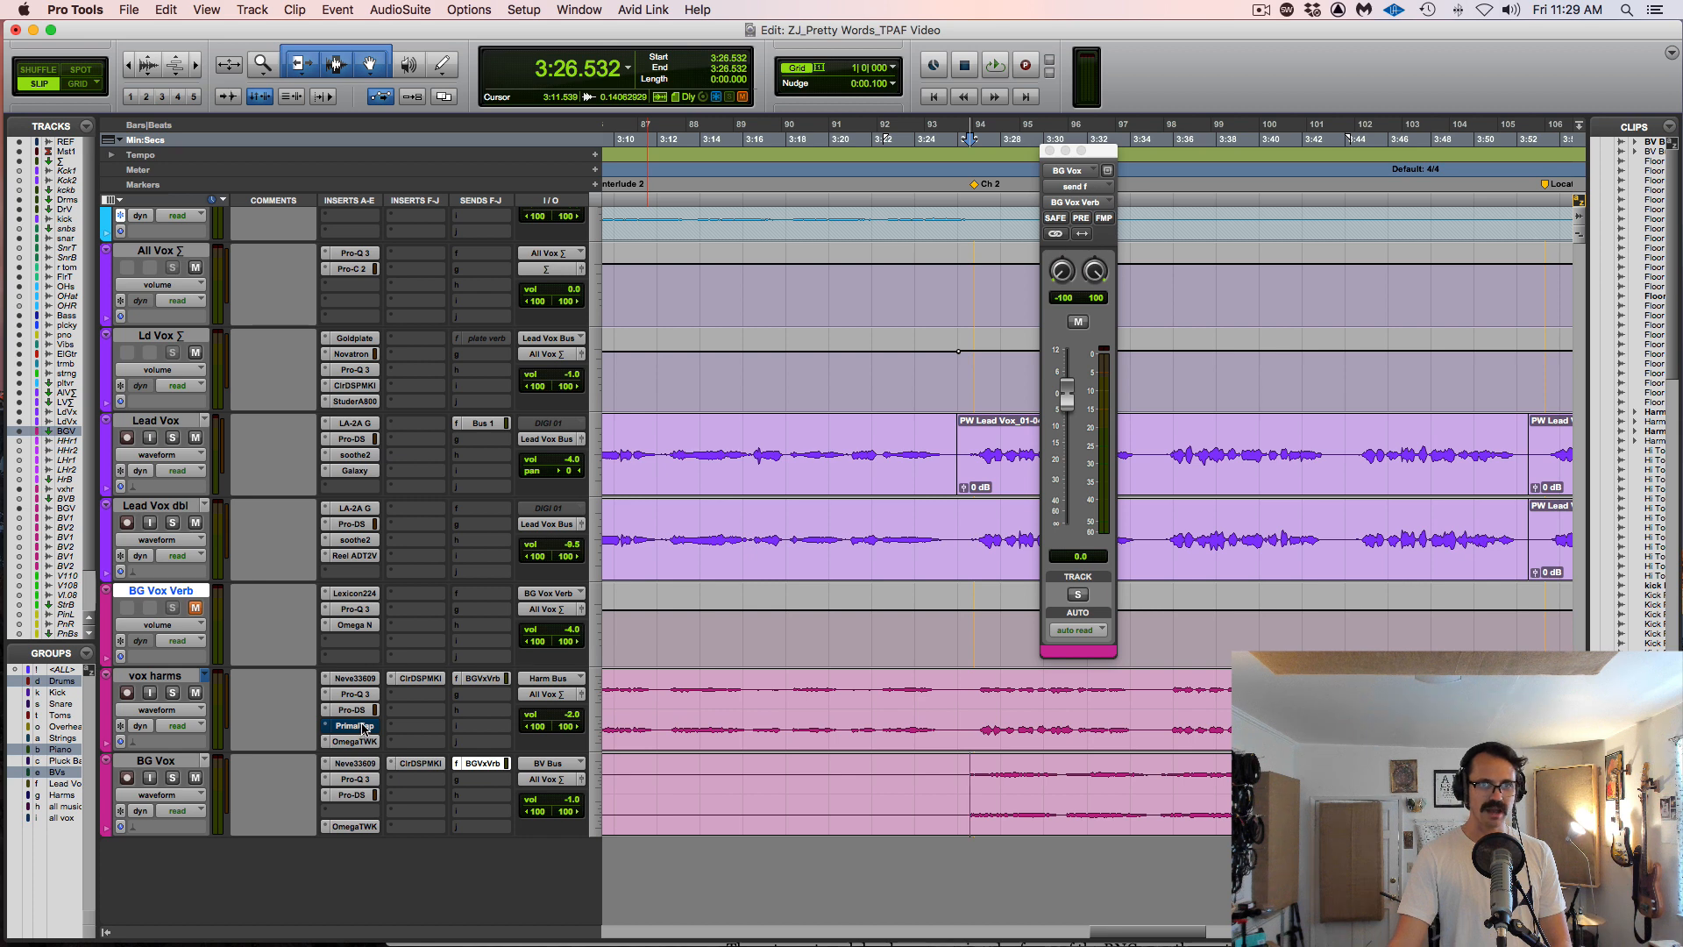
click(350, 471)
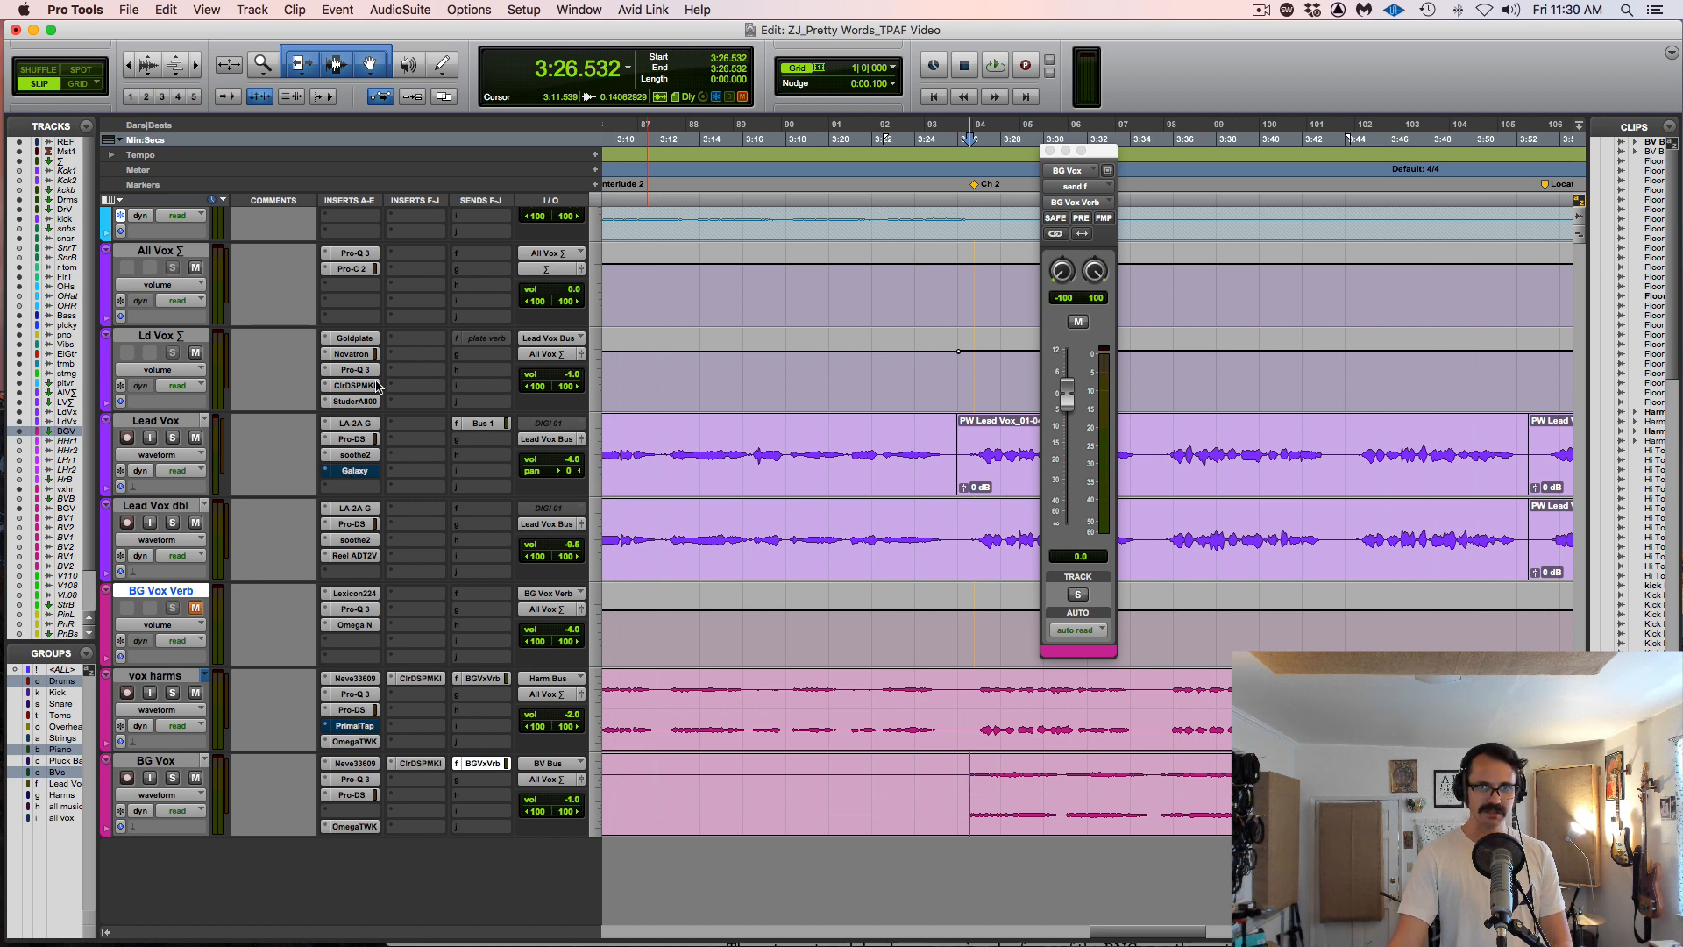
click(361, 338)
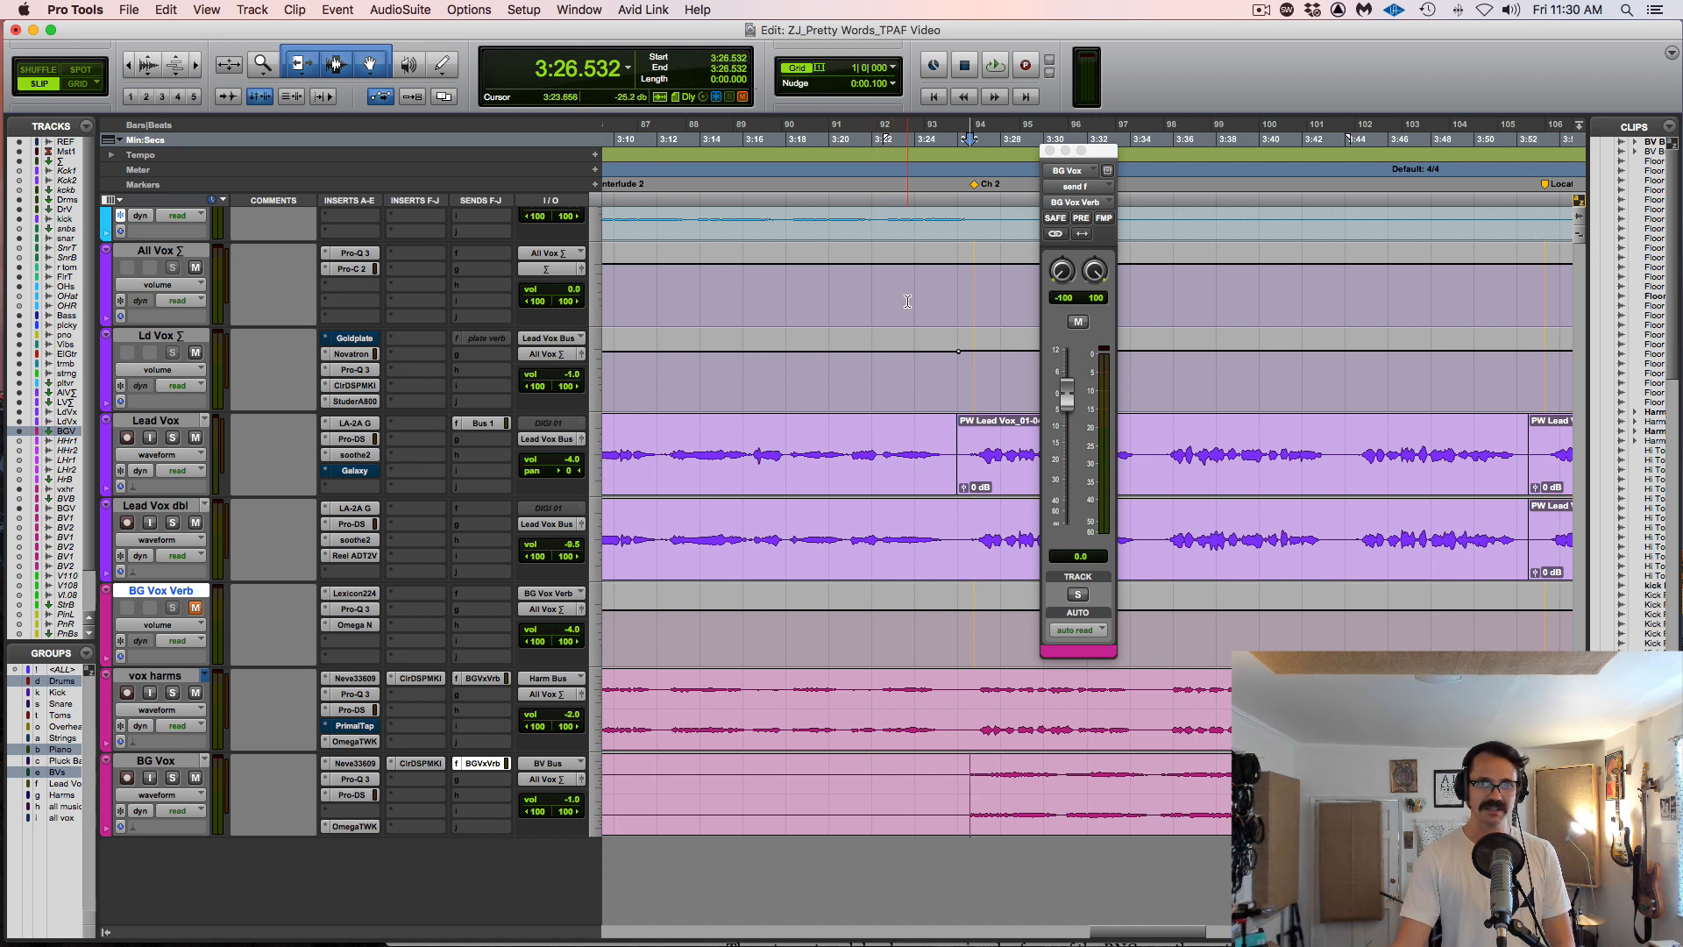
- Play the full mix from the start of Ch 2 with the vocal delays and reverbs disabled, and stop playback
key(space)
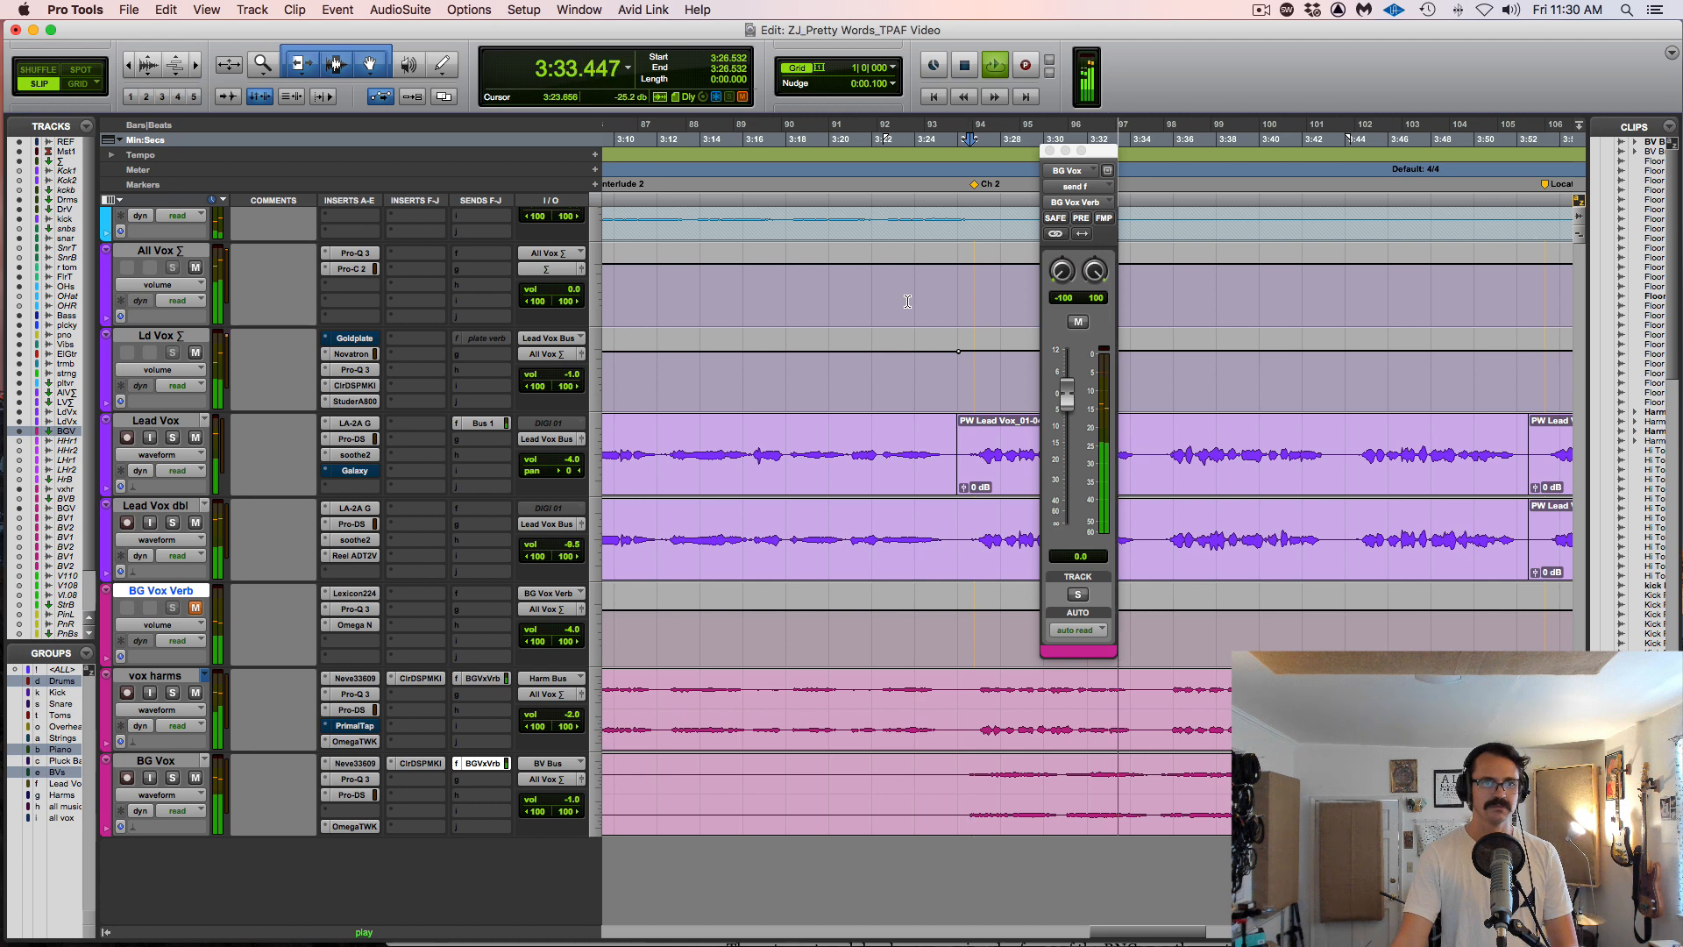
key(space)
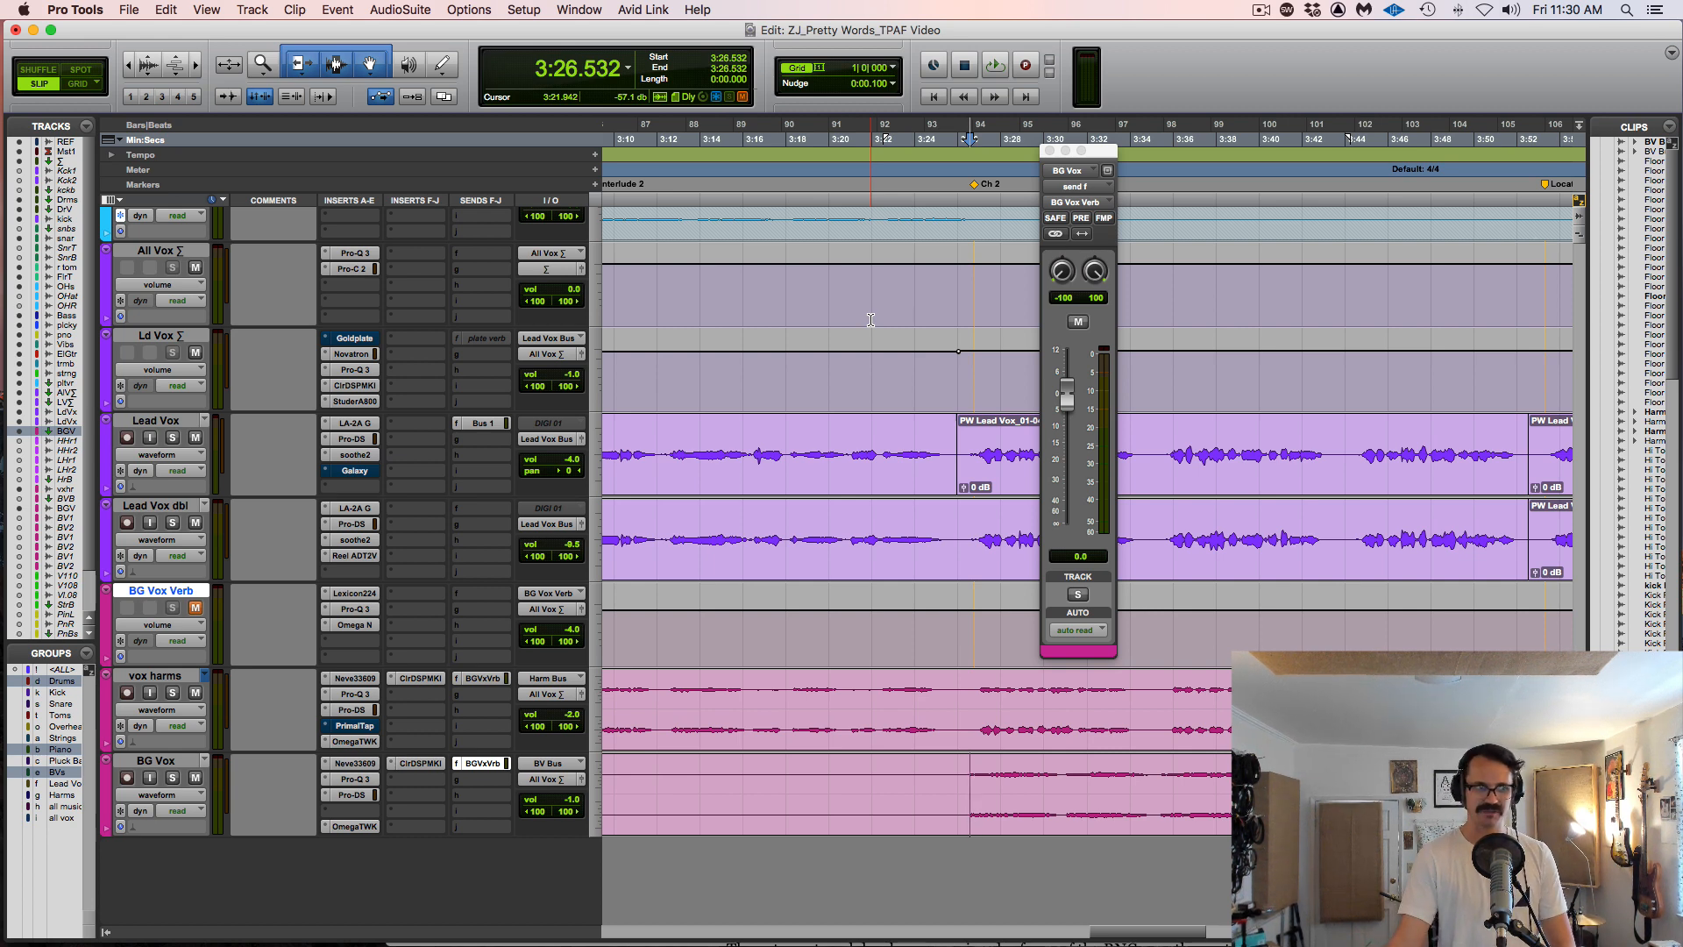
- Reactivate Goldplate, Galaxy and PrimalTap, unmute BG Vox Verb, and play the same Ch 2 passage with all vocal effects on
super+click(361, 338)
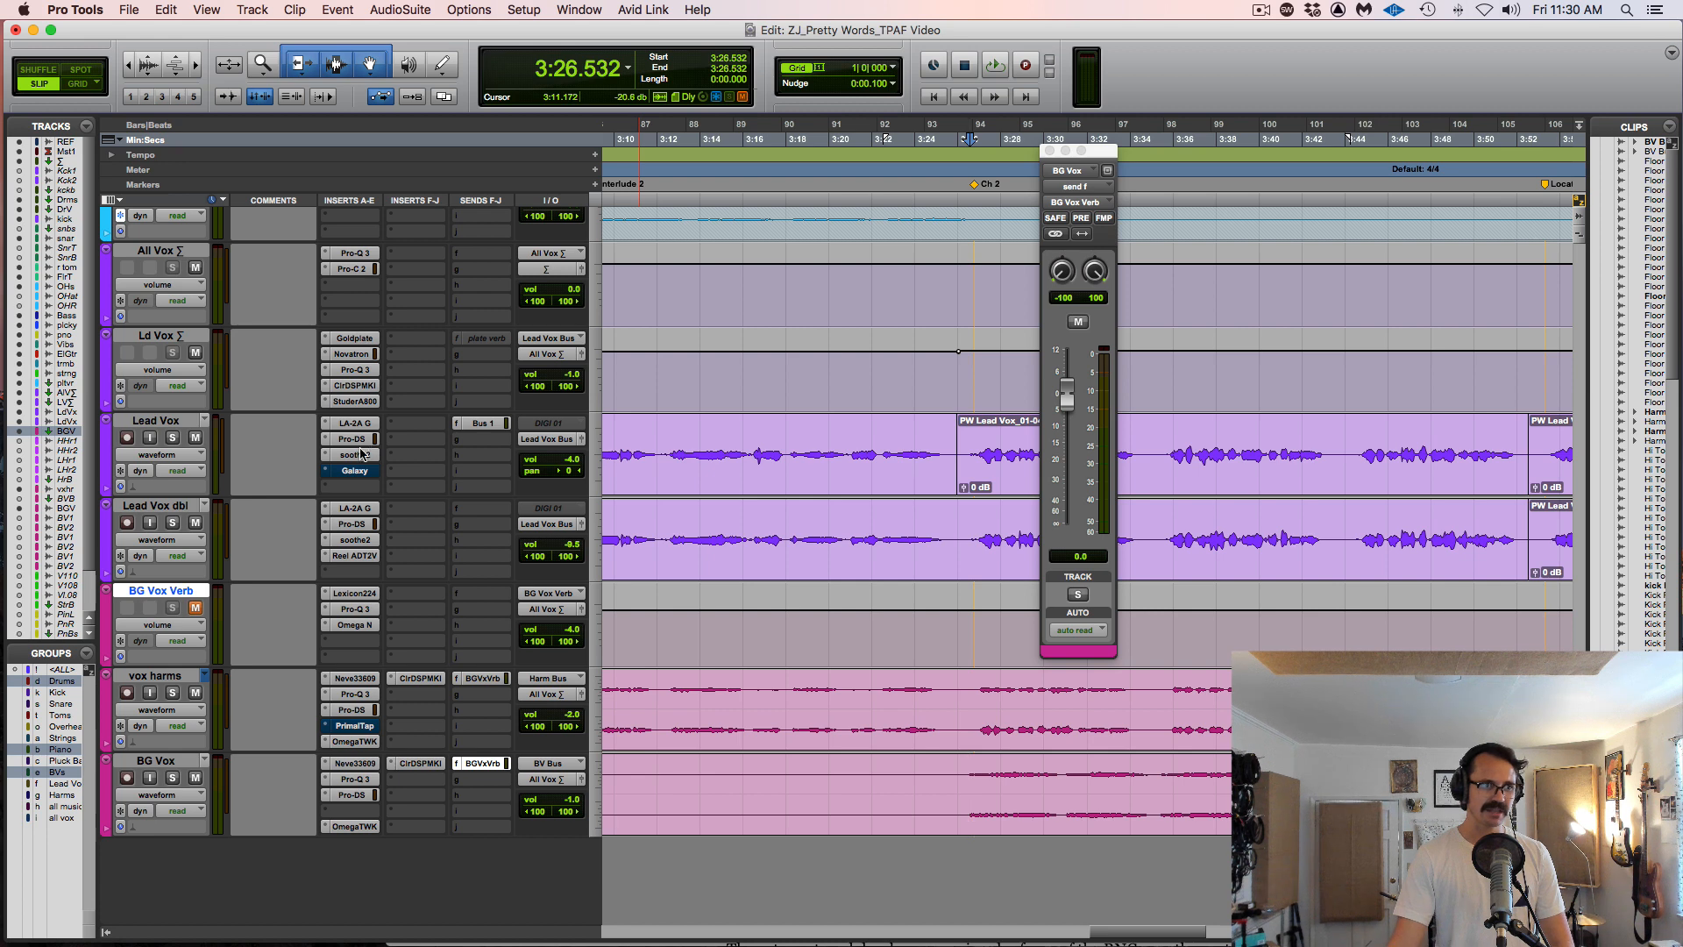
super+click(355, 472)
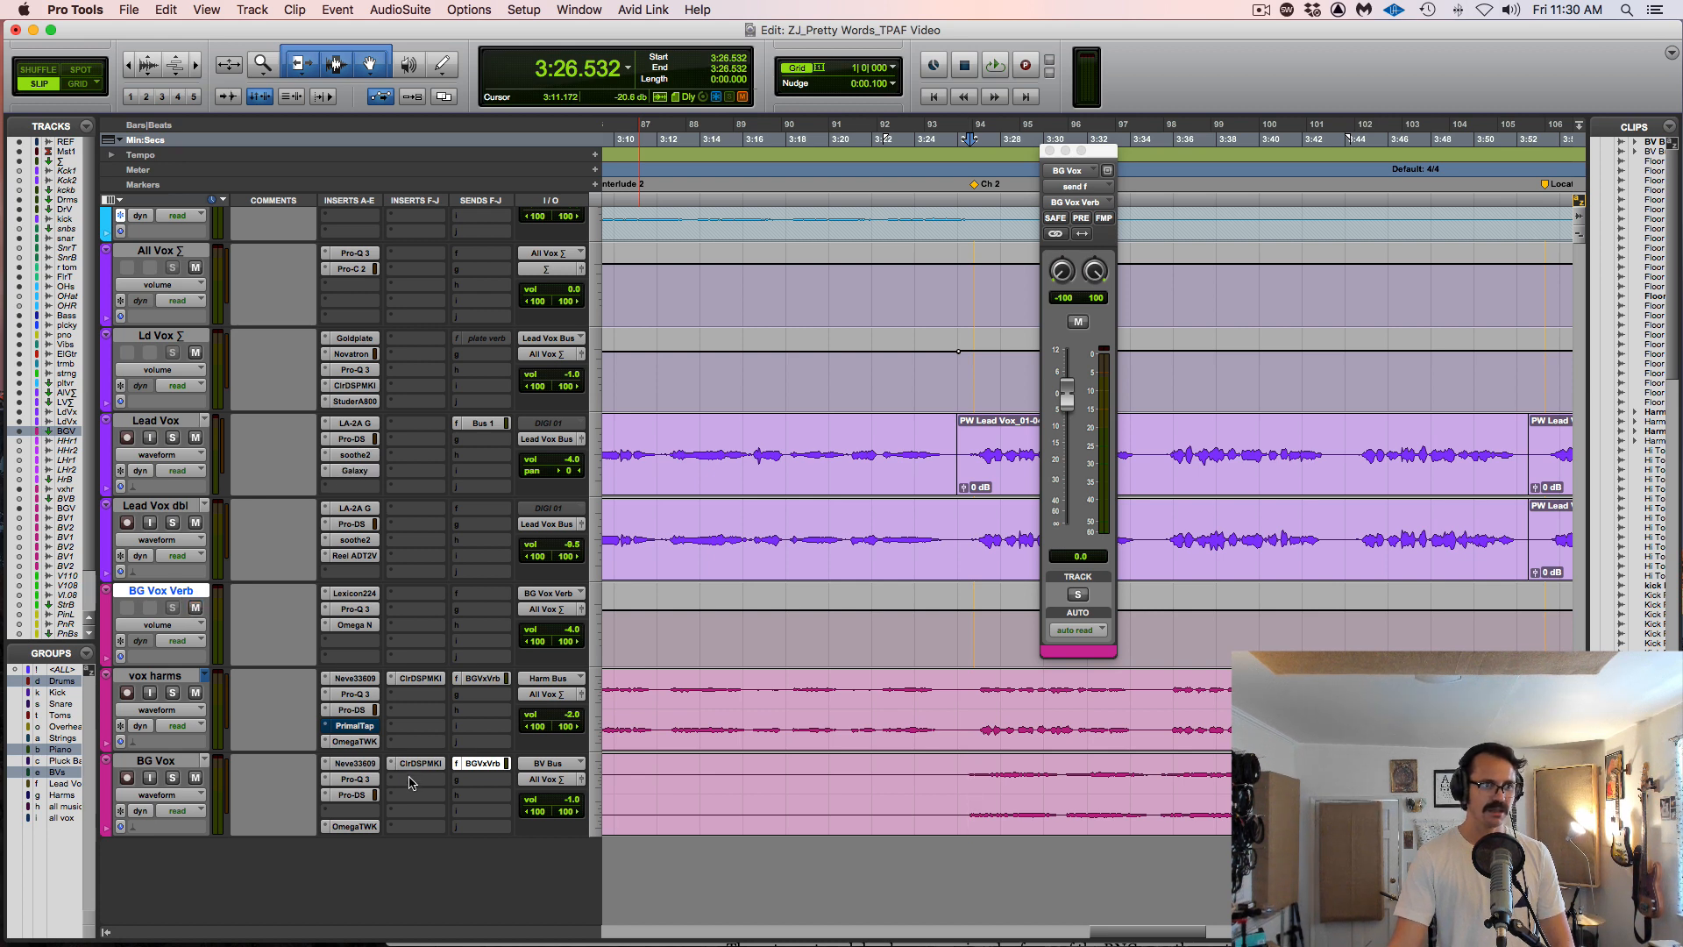
super+click(355, 725)
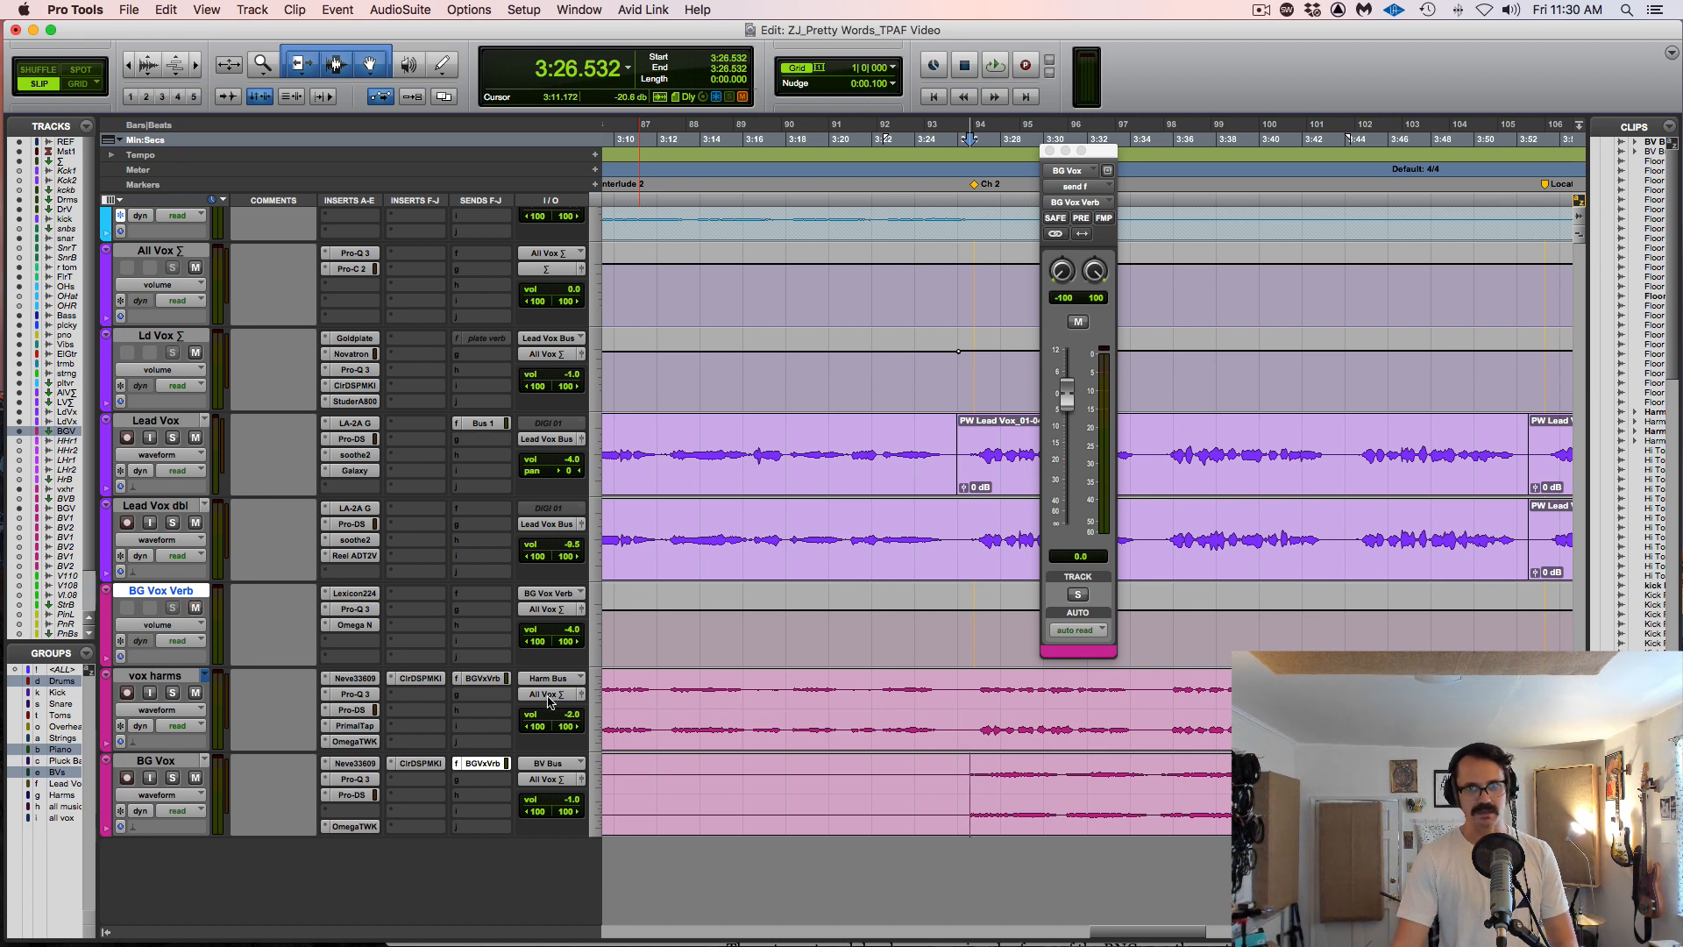
key(space)
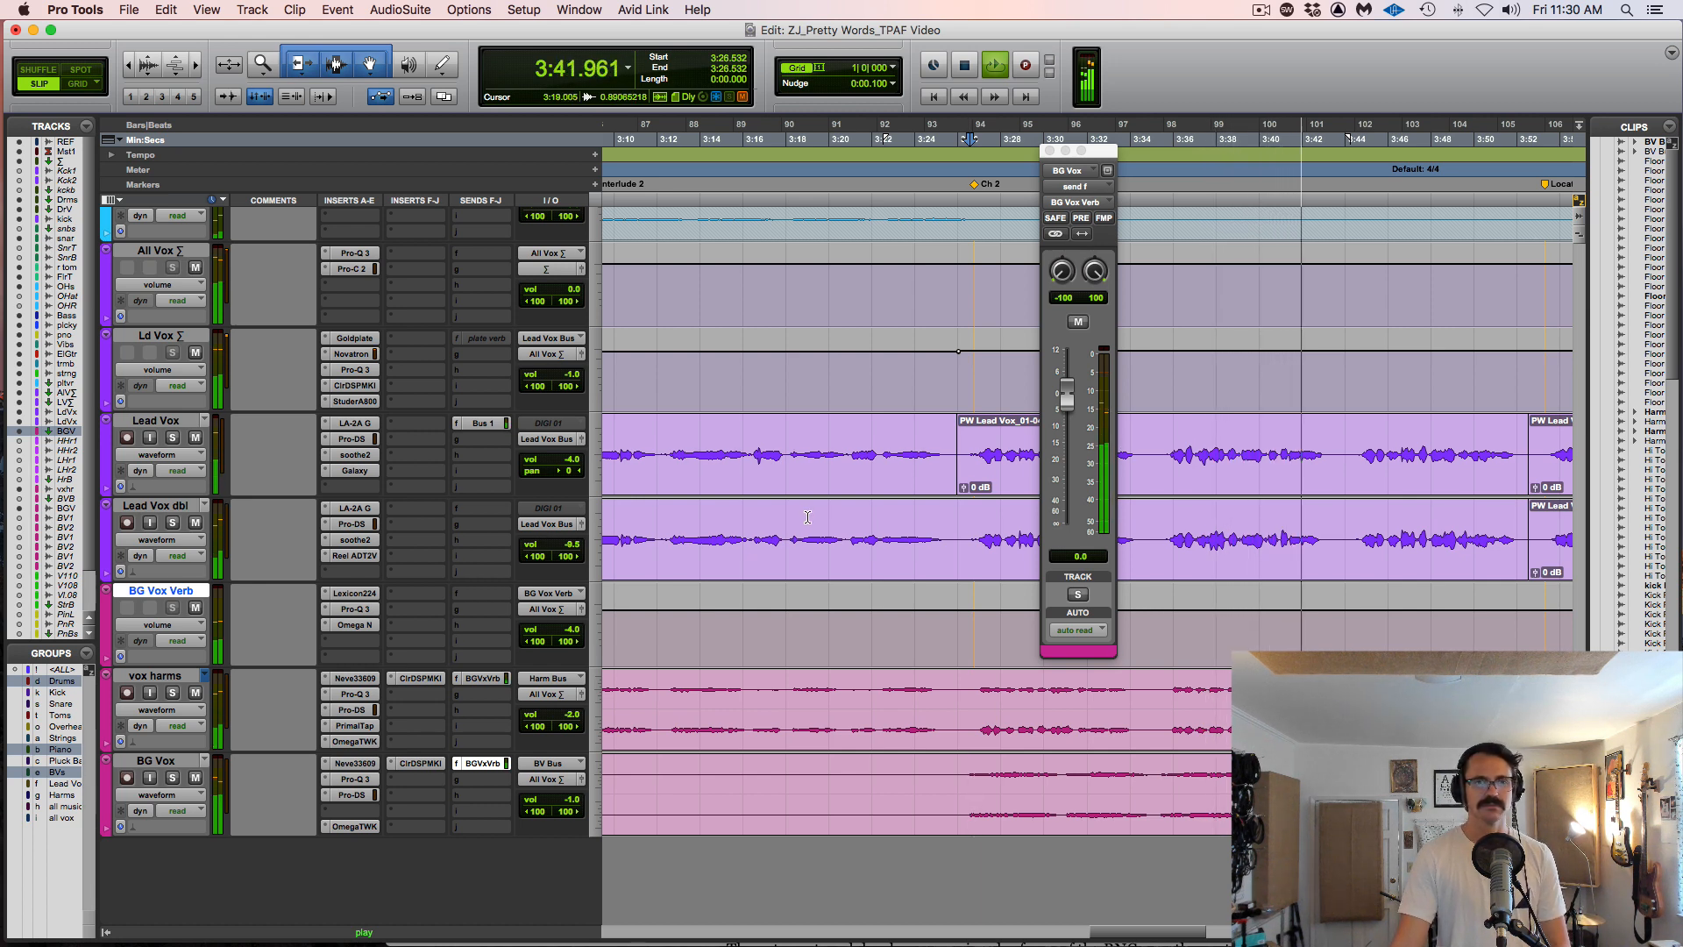
key(space)
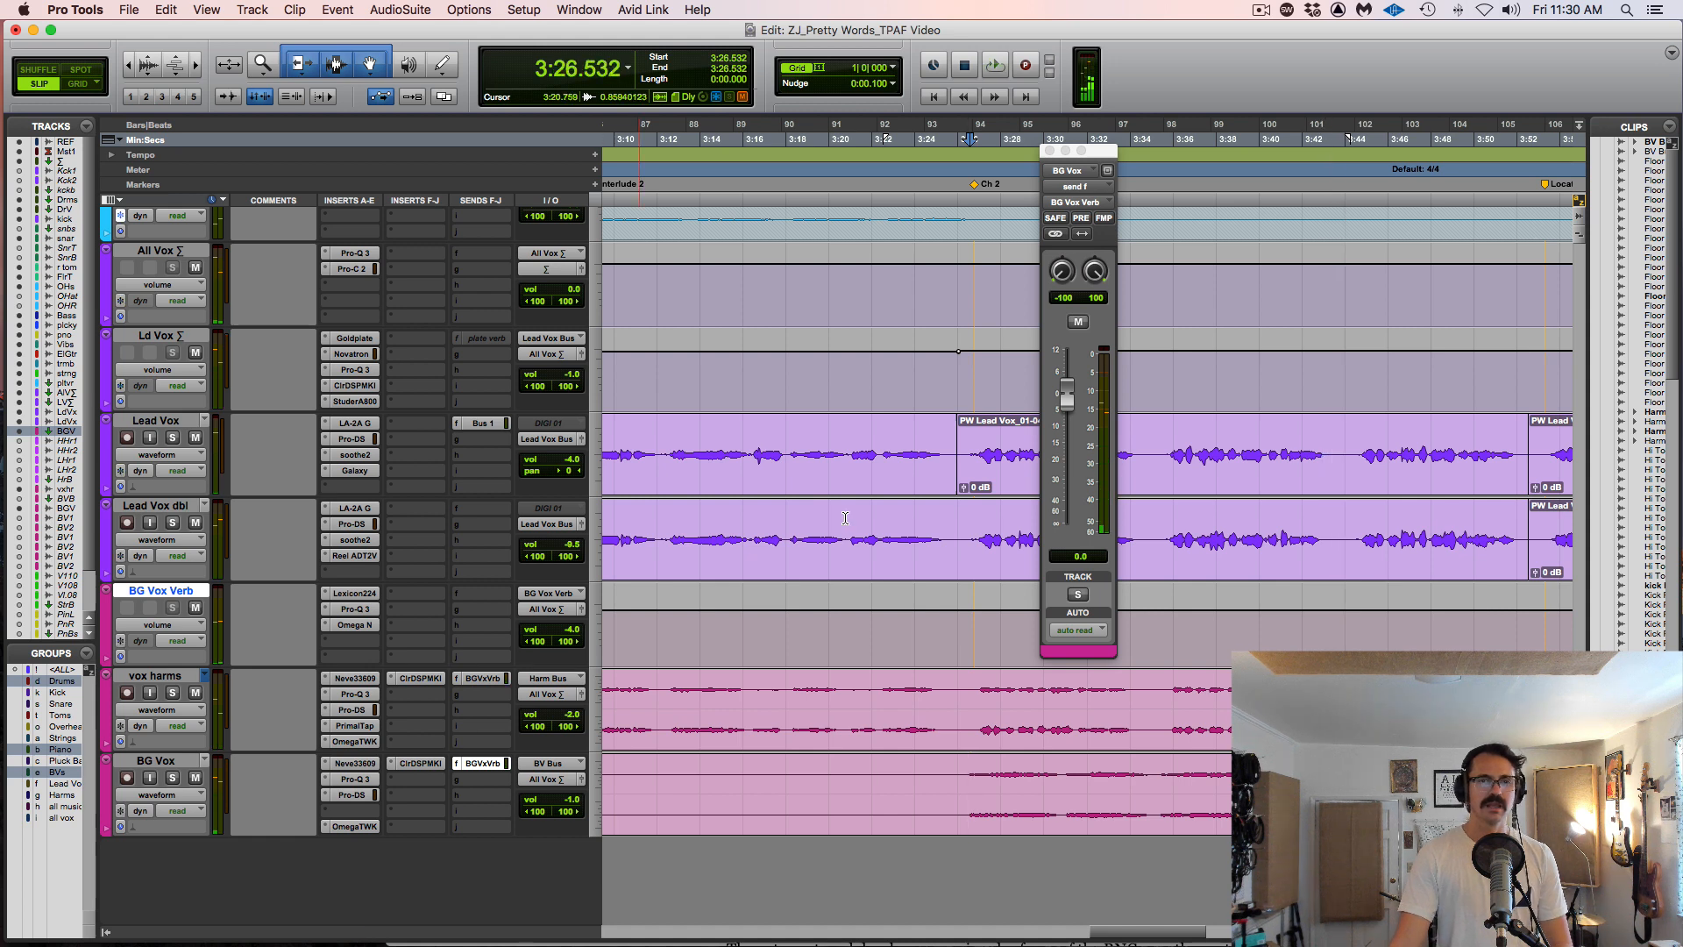